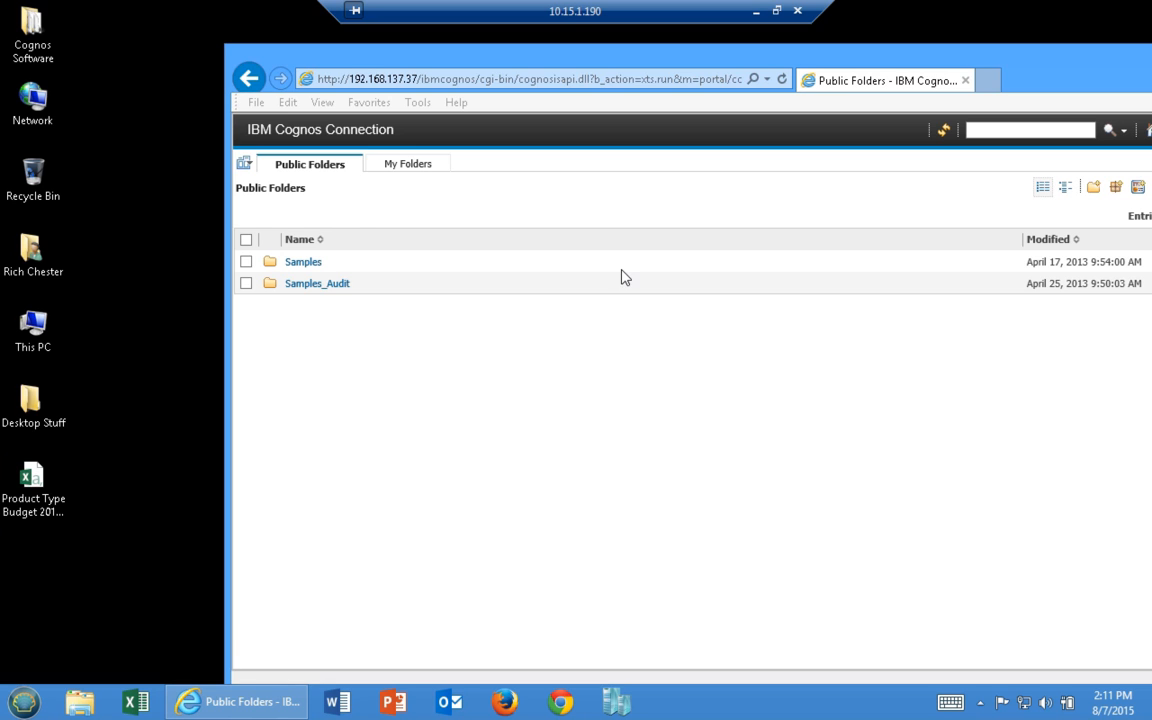
Shift the Cognos browser window left and select the Product Type Budget 2013 file on the desktop
{"action": "left_click_drag", "start_coordinate": [535, 53], "coordinate": [410, 53]}
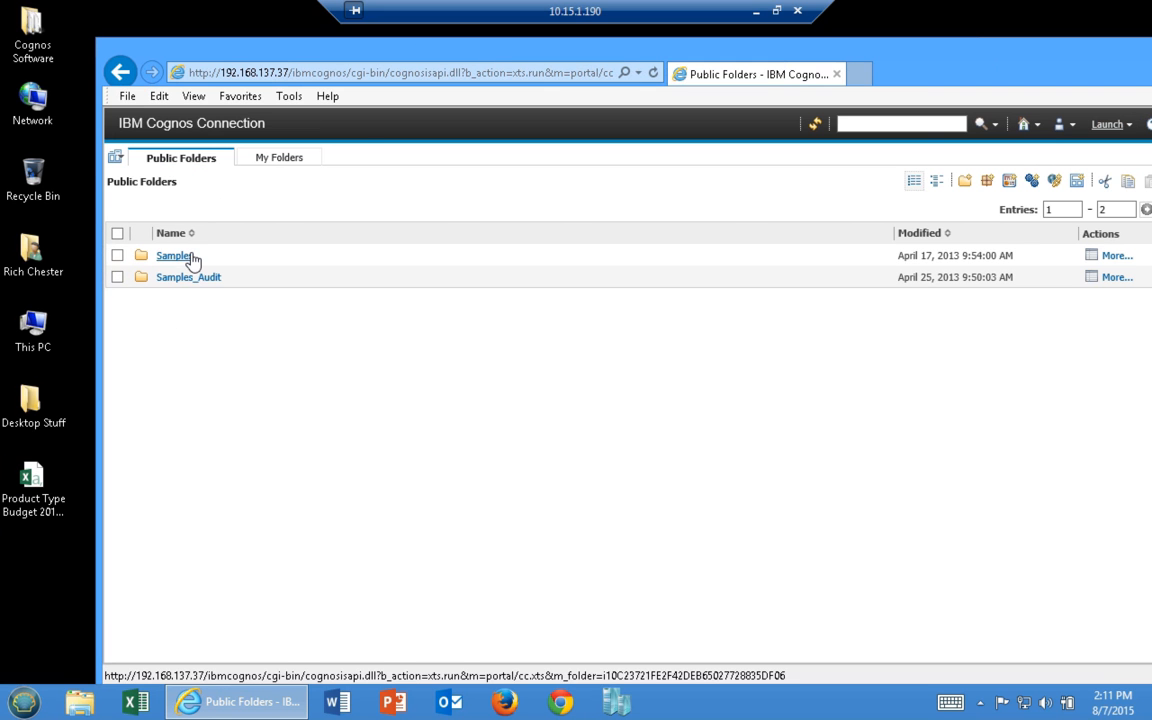
{"action": "left_click", "coordinate": [20, 505]}
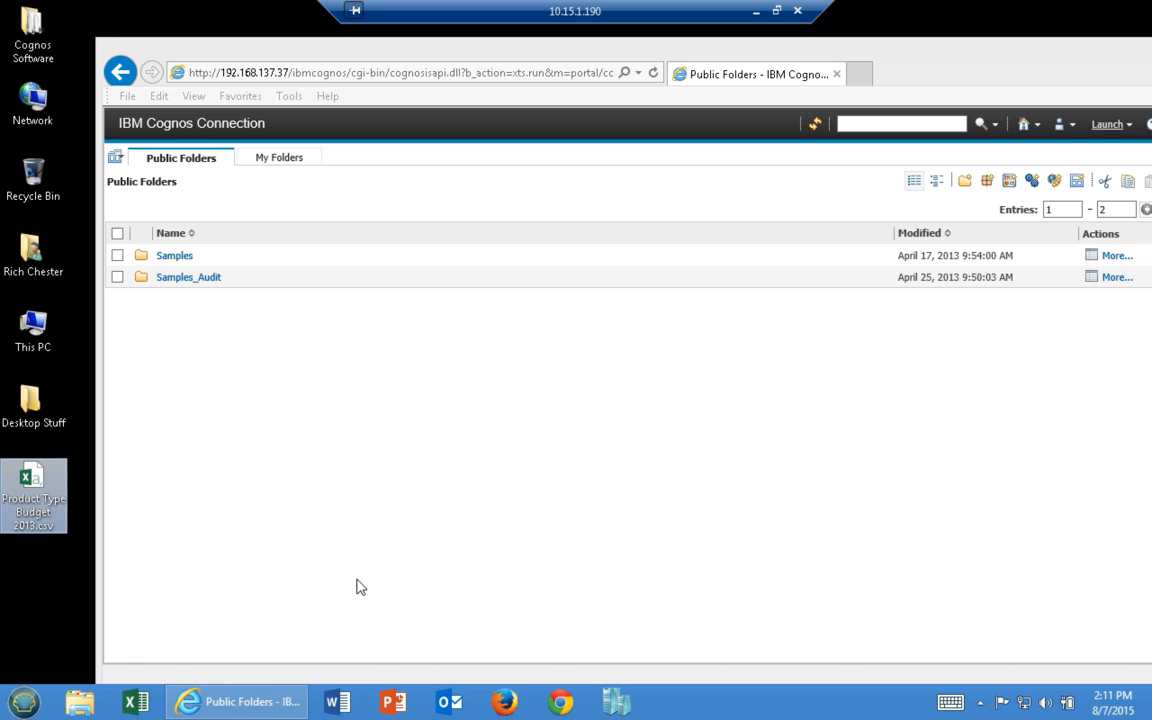
Open Product Type Budget 2013.csv in Excel, autofit columns F, B and D, then close without saving
{"action": "double_click", "coordinate": [40, 478]}
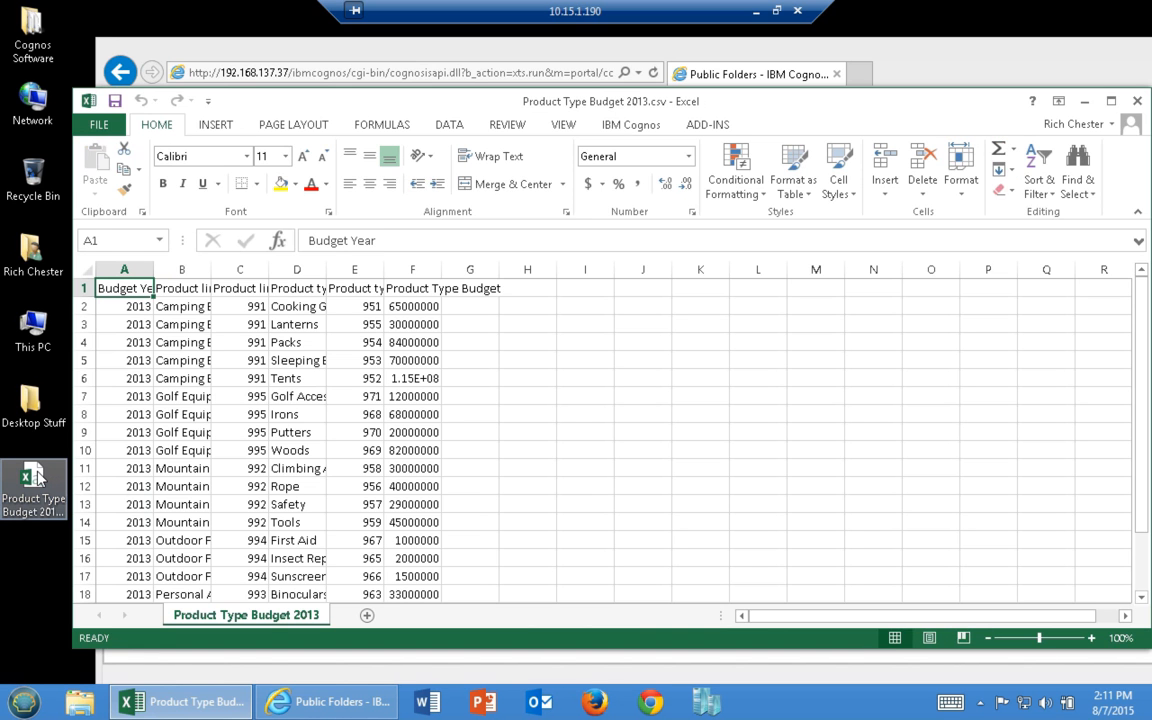
{"action": "double_click", "coordinate": [441, 269]}
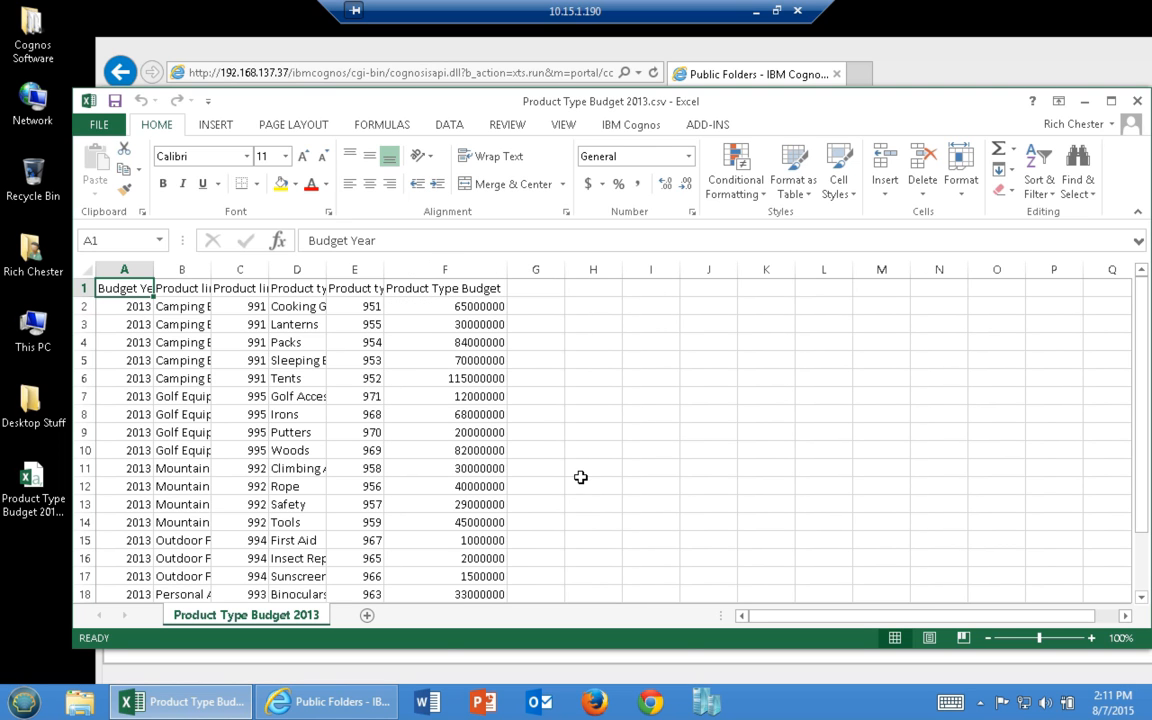
{"action": "double_click", "coordinate": [211, 269]}
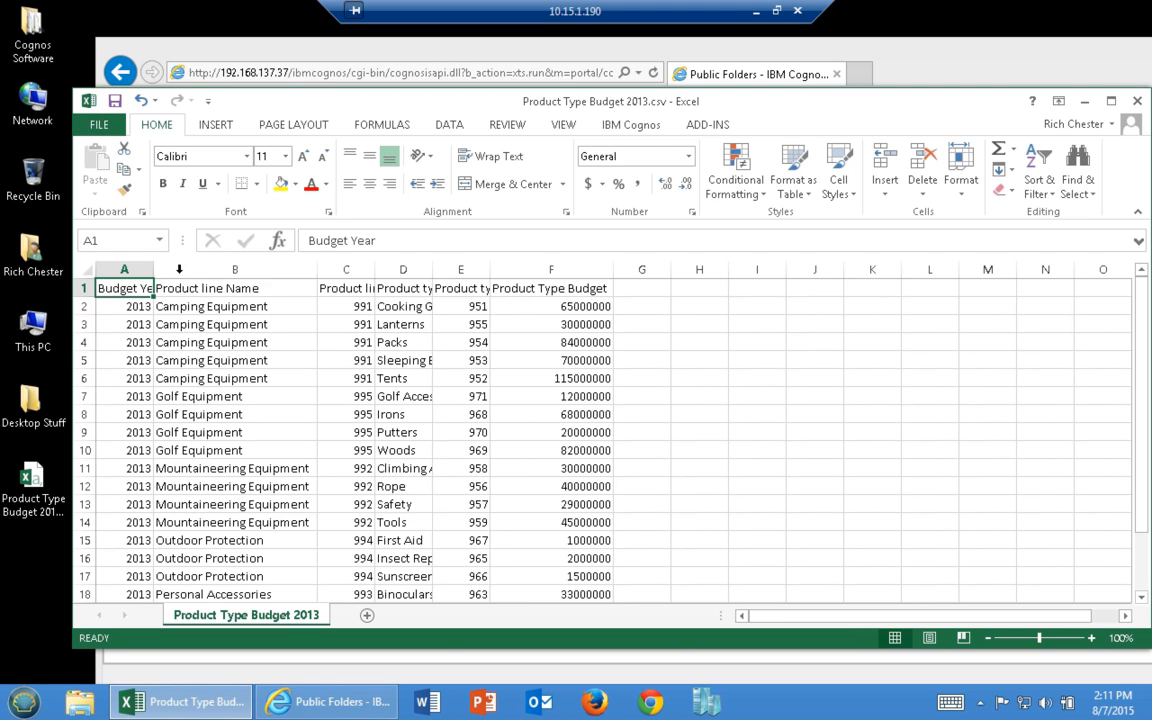
{"action": "double_click", "coordinate": [432, 269]}
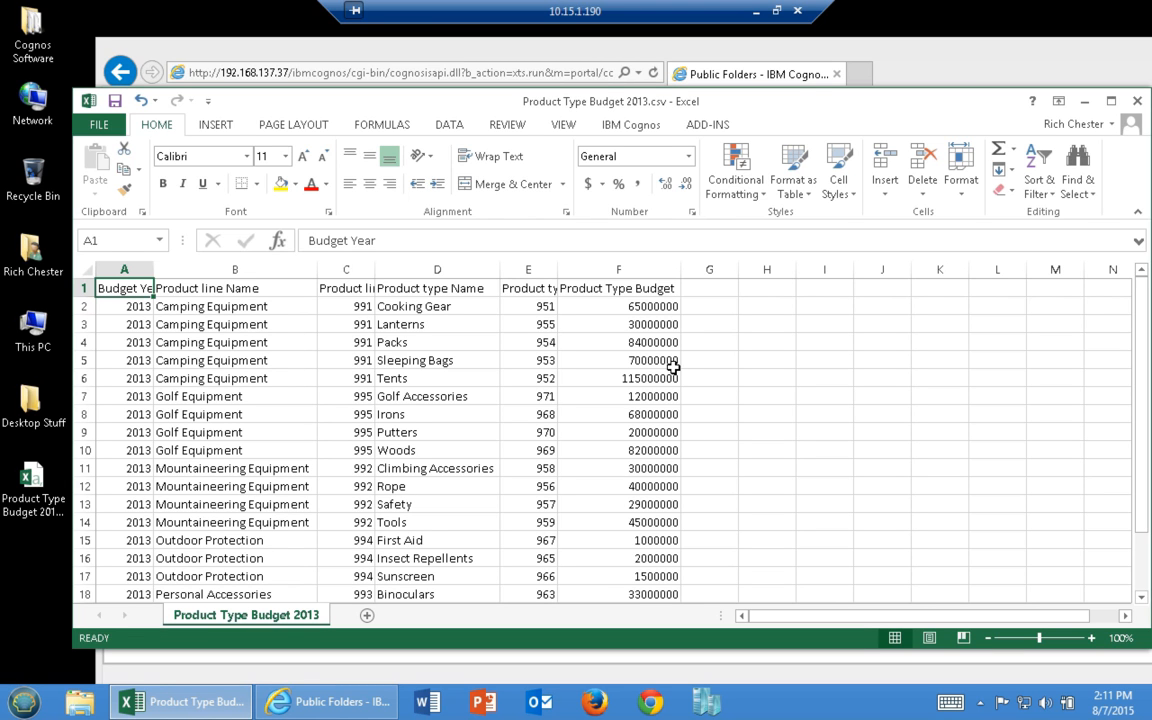
{"action": "double_click", "coordinate": [88, 101]}
{"action": "left_click", "coordinate": [580, 372]}
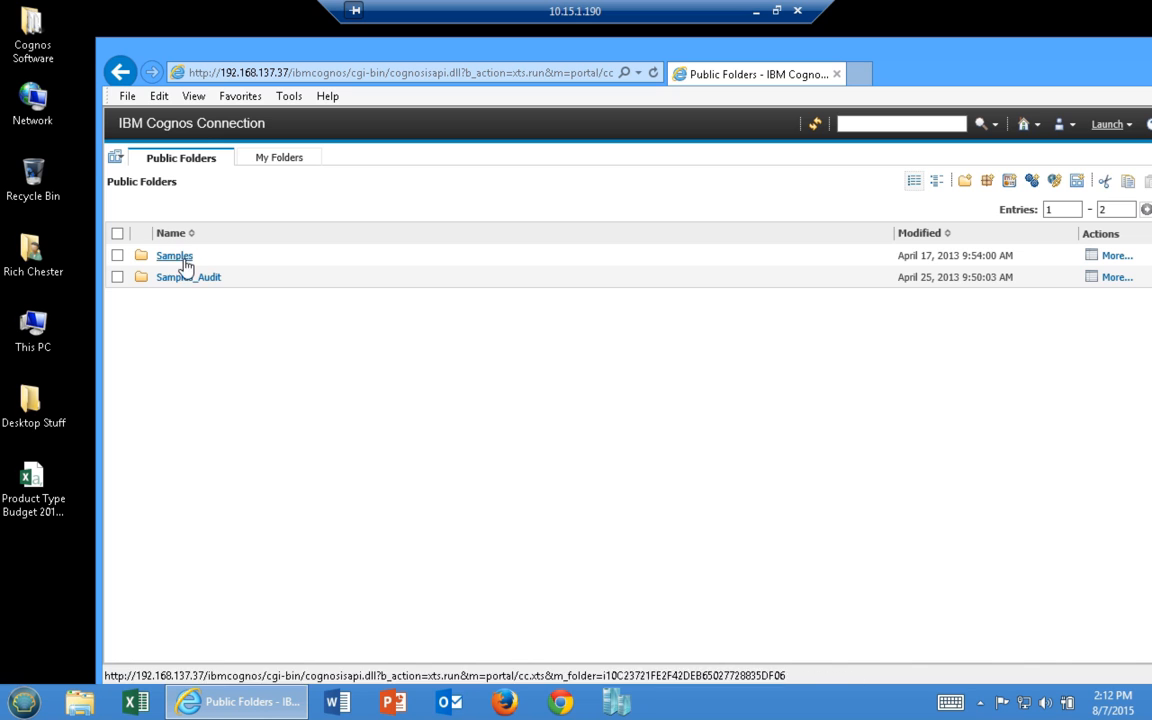
Launch Report Studio using the GO Data Warehouse (analysis) package
{"action": "left_click", "coordinate": [1107, 124]}
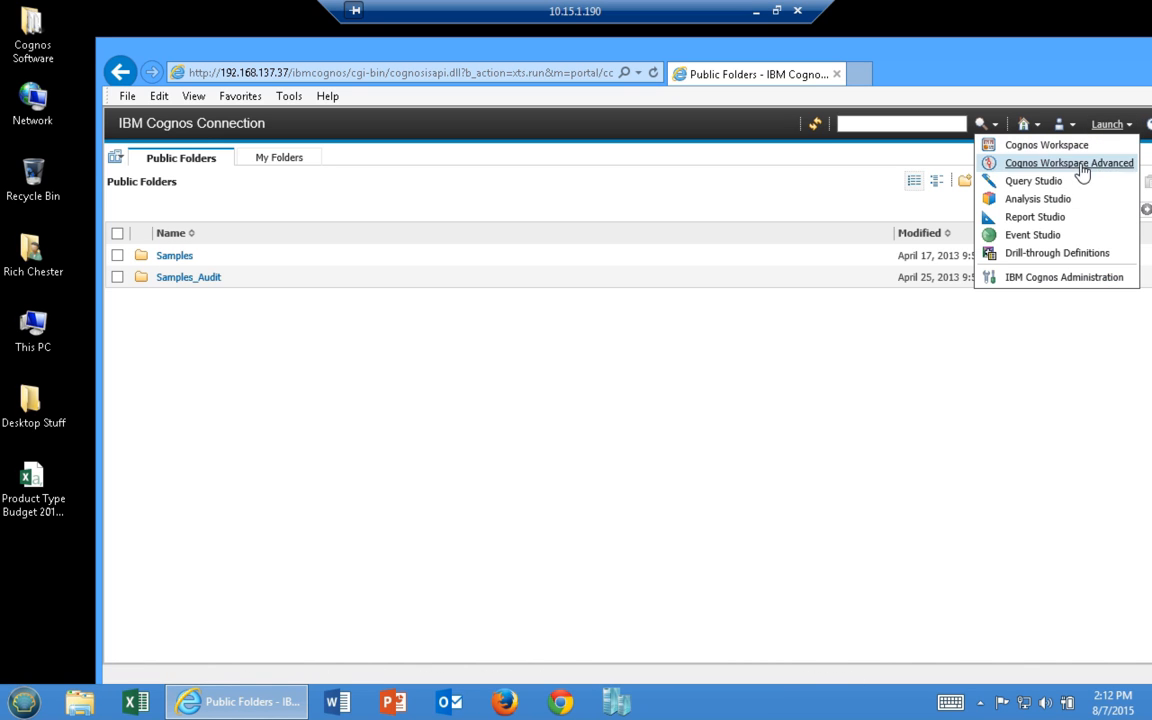
{"action": "left_click", "coordinate": [1032, 218]}
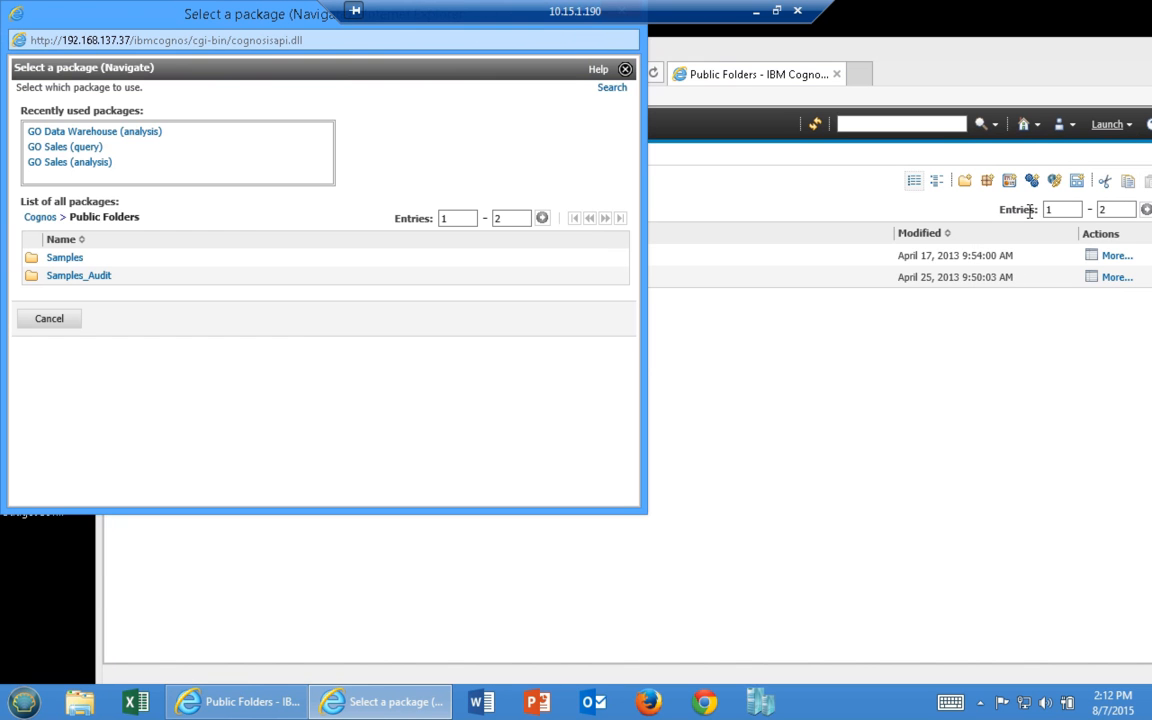
{"action": "left_click", "coordinate": [100, 132]}
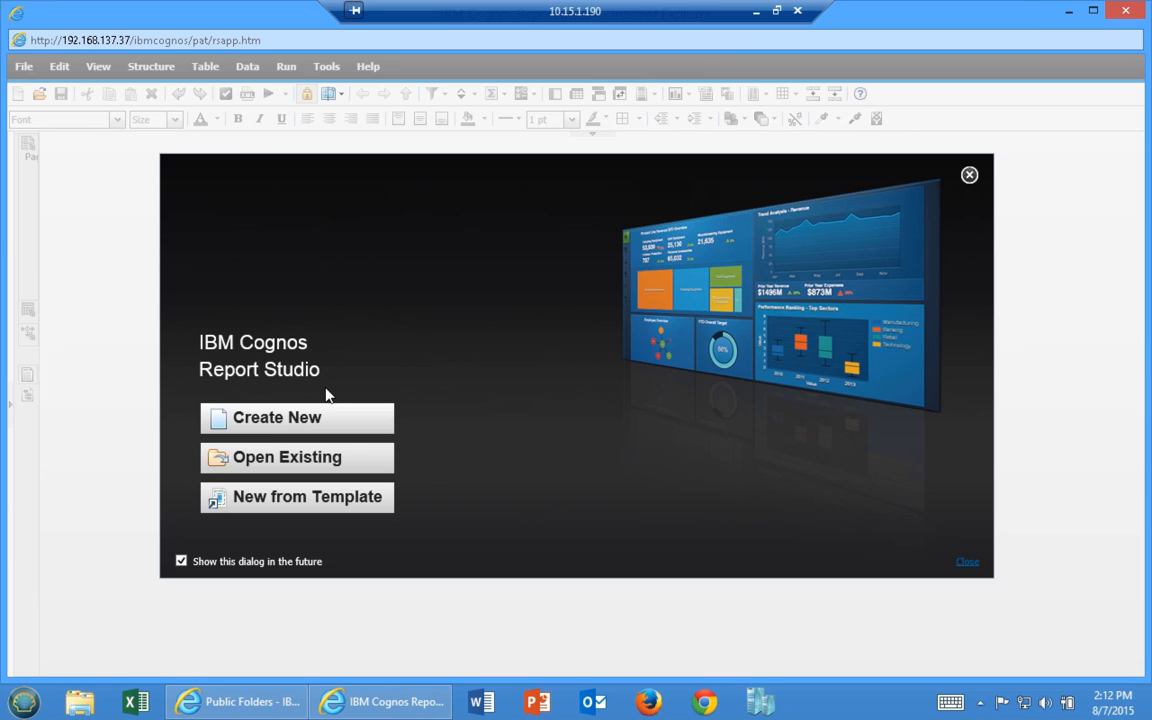
Create a new list report and add Product line and Product type from the Products dimension
{"action": "left_click", "coordinate": [220, 415]}
{"action": "double_click", "coordinate": [470, 327]}
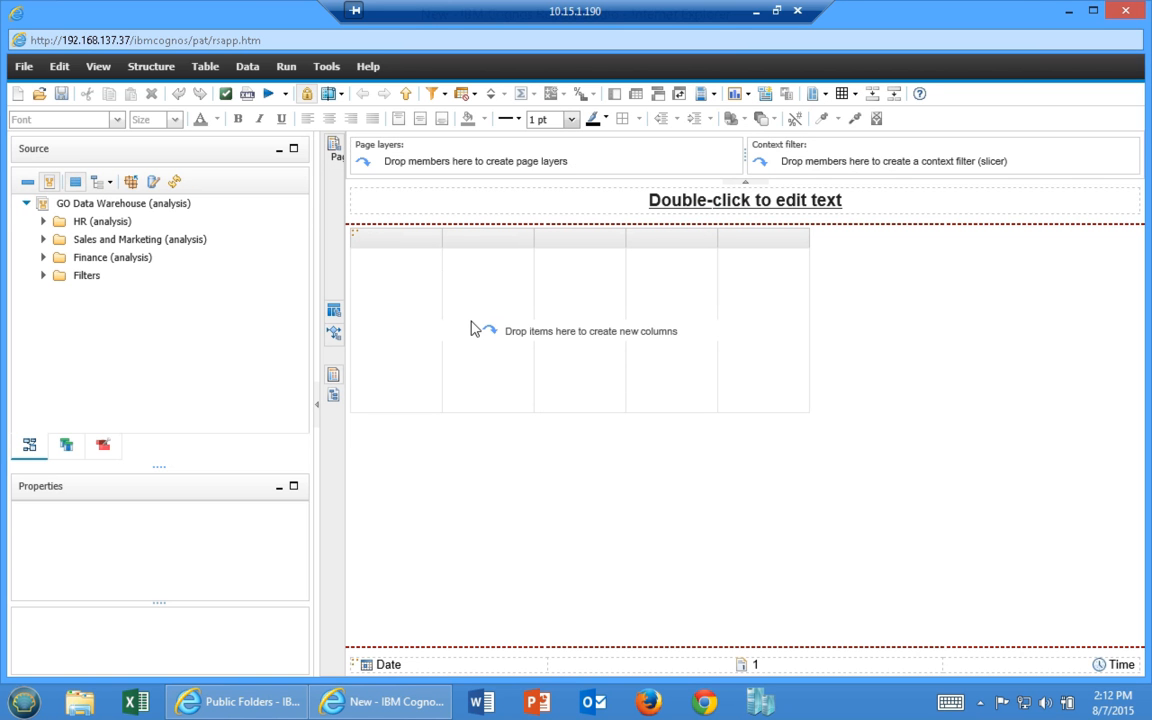
{"action": "left_click", "coordinate": [43, 239]}
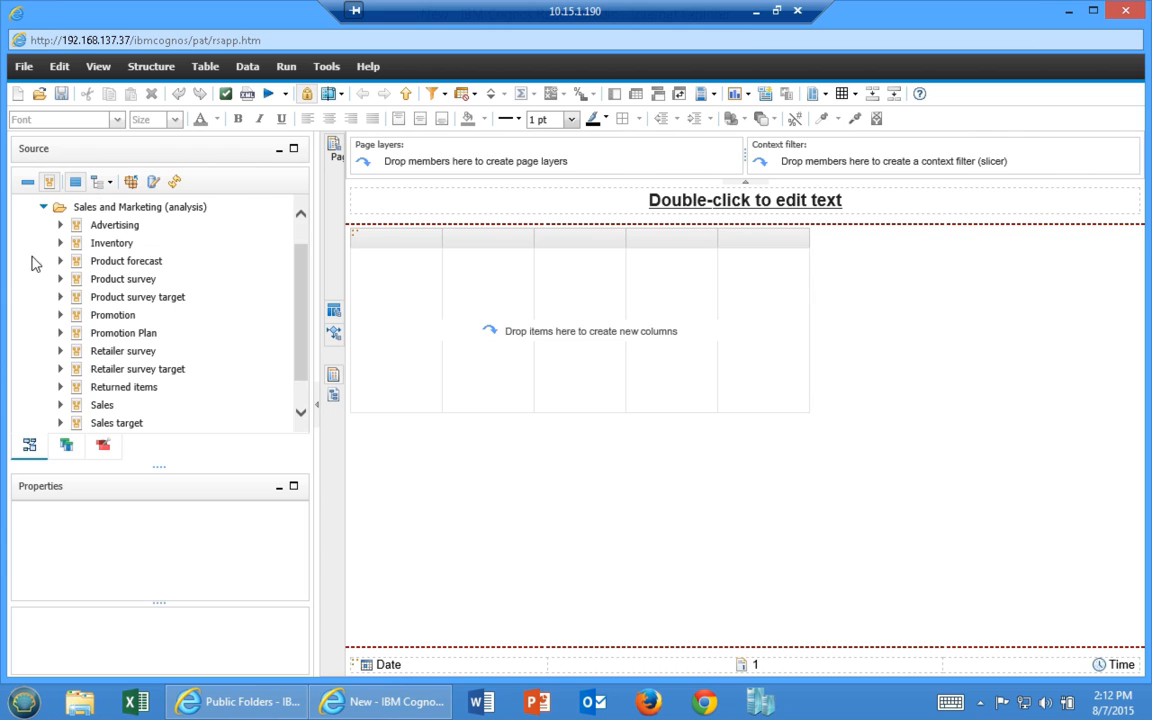
{"action": "left_click", "coordinate": [60, 410]}
{"action": "scroll", "coordinate": [13, 340], "scroll_direction": "down", "scroll_amount": 1}
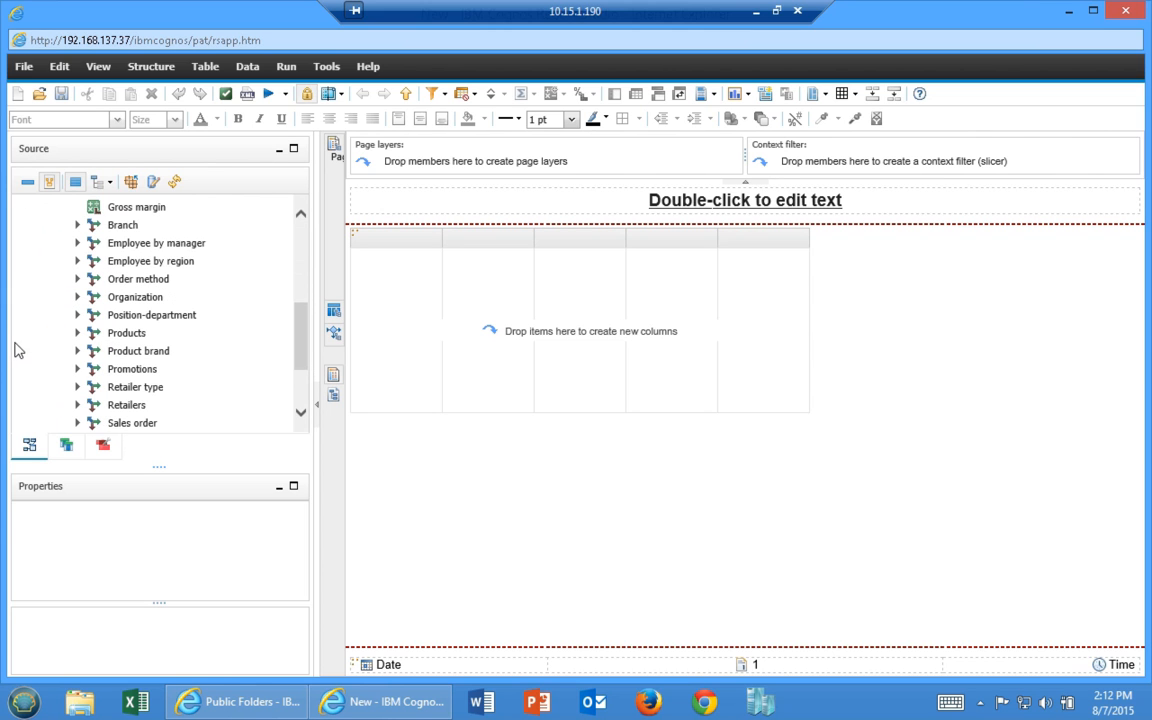
{"action": "left_click", "coordinate": [77, 333]}
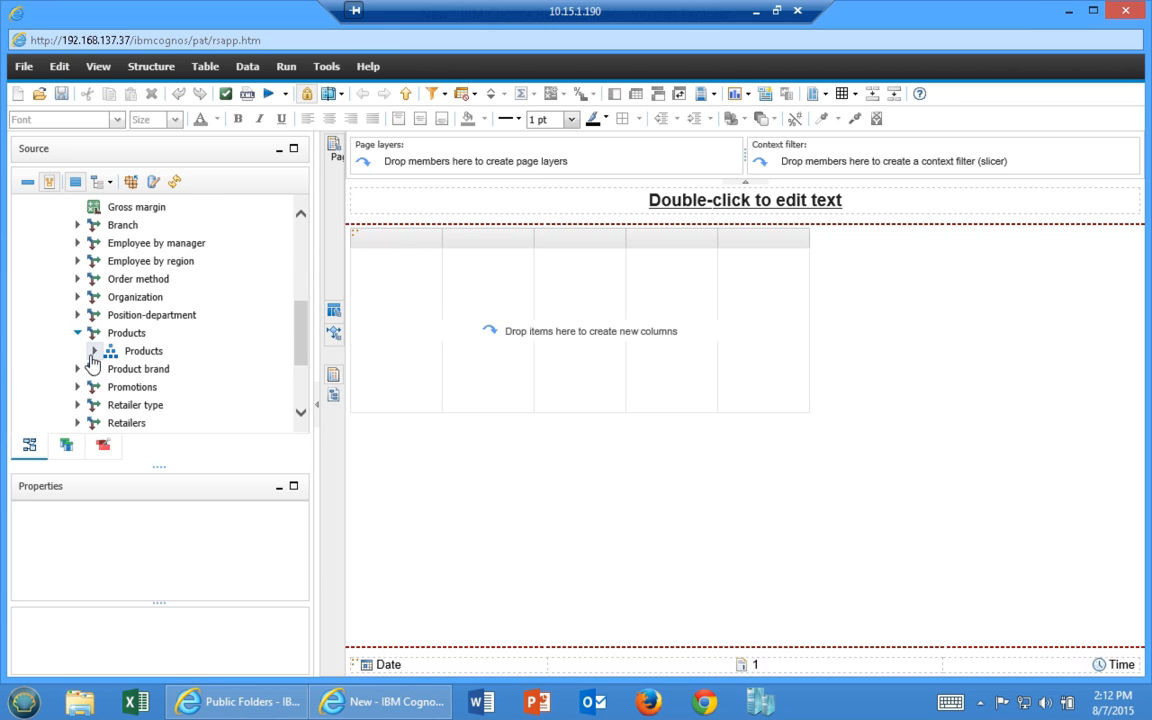
{"action": "left_click", "coordinate": [94, 351]}
{"action": "left_click_drag", "start_coordinate": [150, 349], "coordinate": [380, 330]}
{"action": "left_click", "coordinate": [169, 367]}
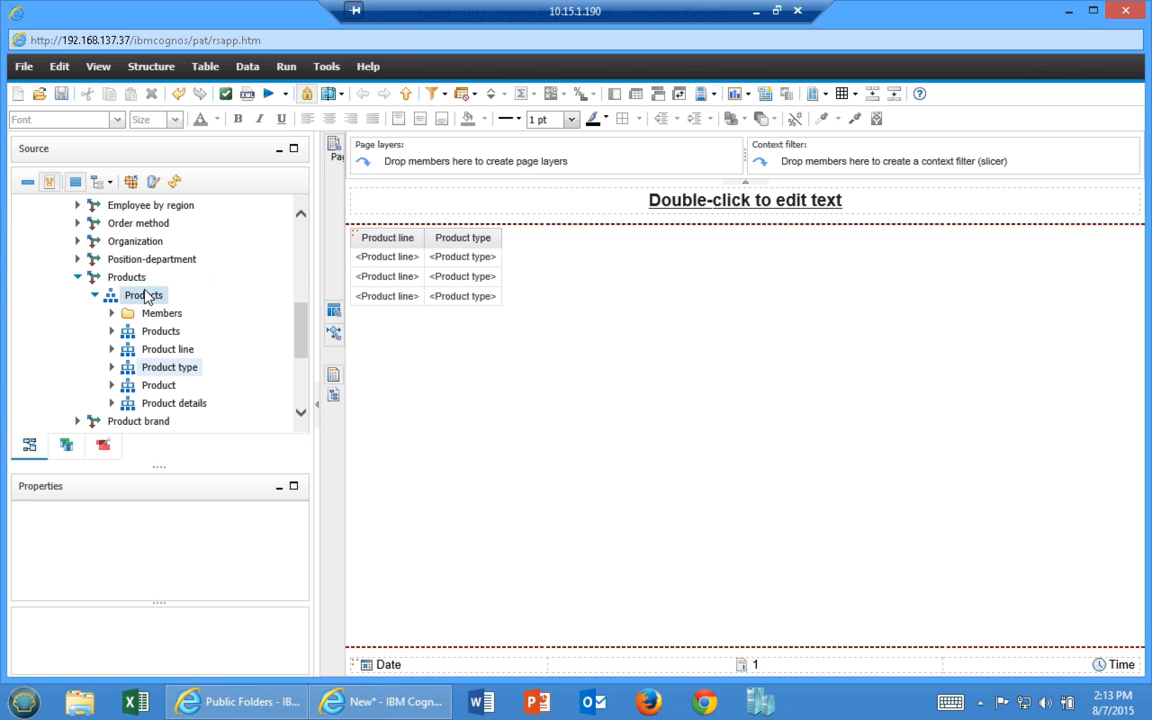
Add the year 2013 from the Time (close day) members as a list column
{"action": "scroll", "coordinate": [40, 285], "scroll_direction": "down", "scroll_amount": 2}
{"action": "scroll", "coordinate": [20, 280], "scroll_direction": "down", "scroll_amount": 3}
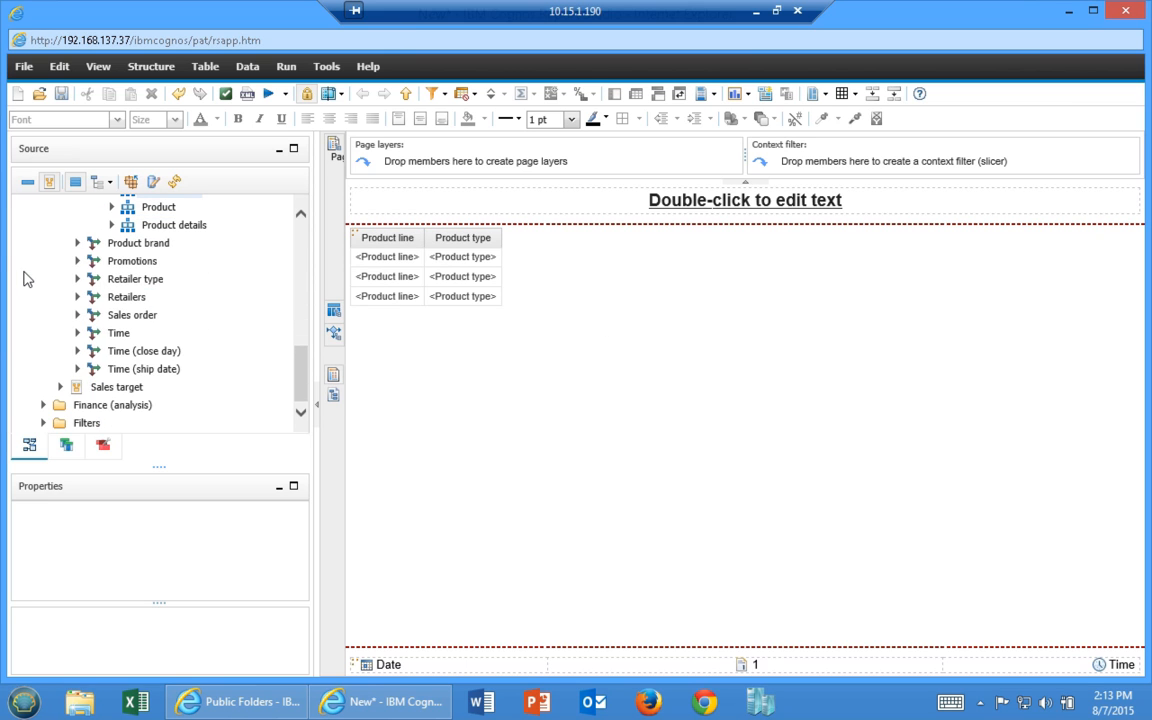
{"action": "left_click", "coordinate": [77, 351]}
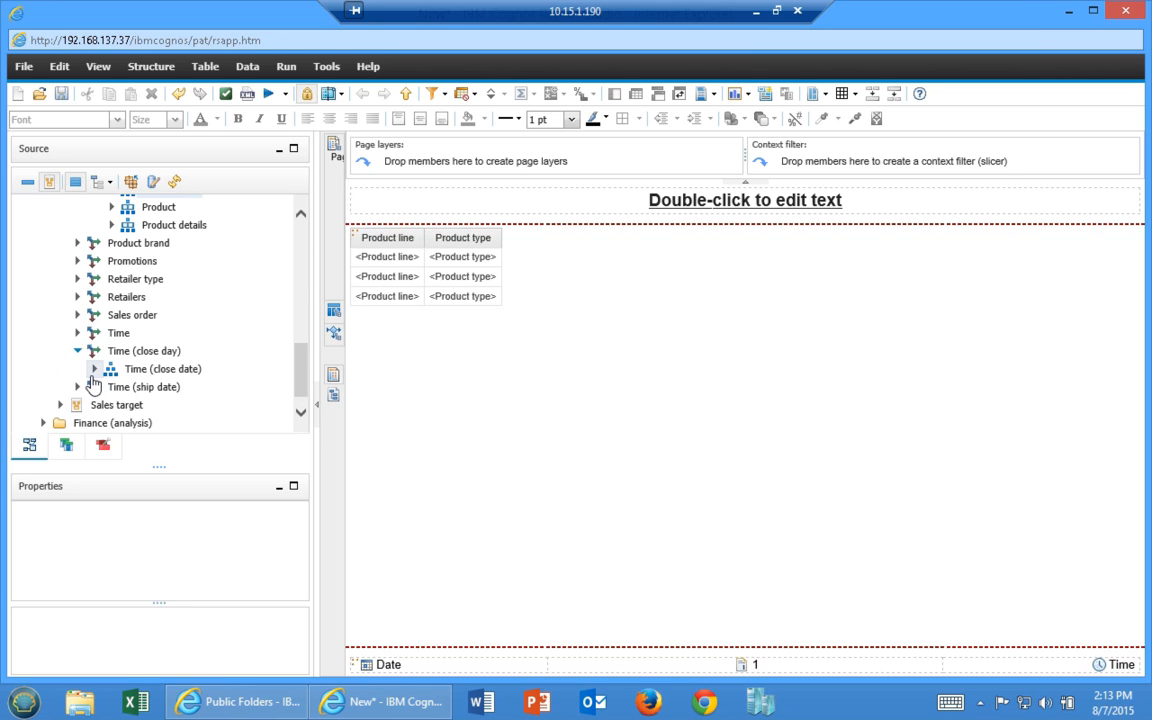
{"action": "left_click", "coordinate": [95, 368]}
{"action": "left_click", "coordinate": [111, 313]}
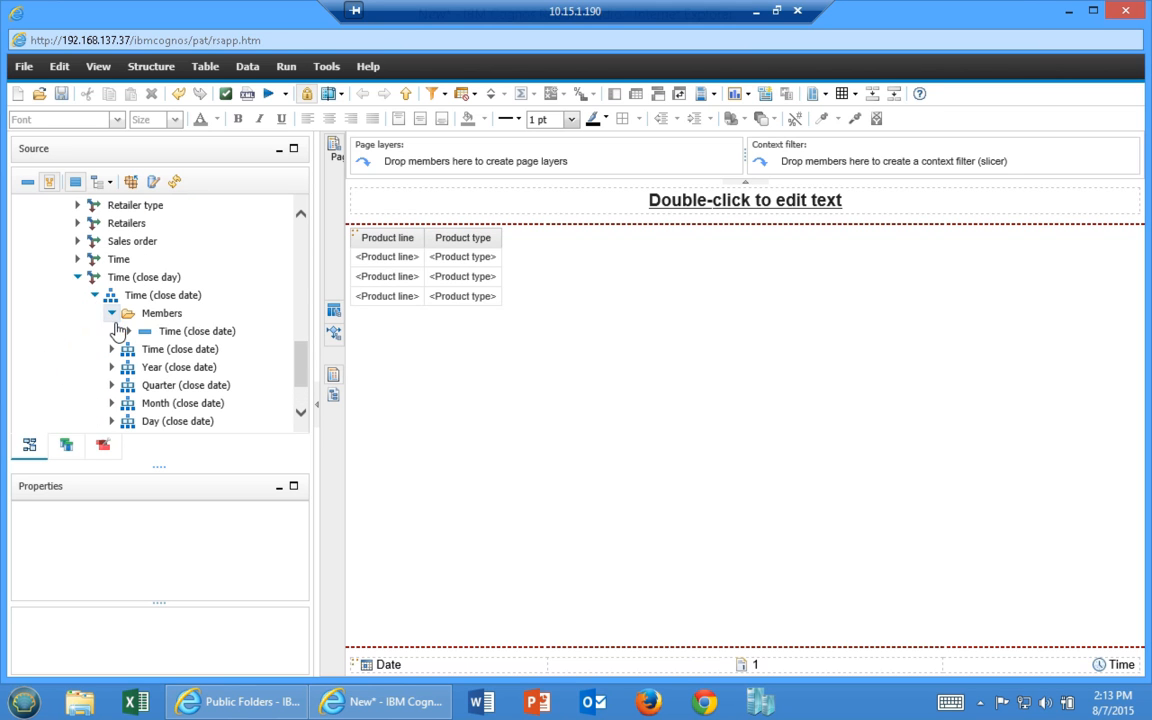
{"action": "left_click", "coordinate": [128, 331]}
{"action": "left_click_drag", "start_coordinate": [186, 402], "coordinate": [482, 260]}
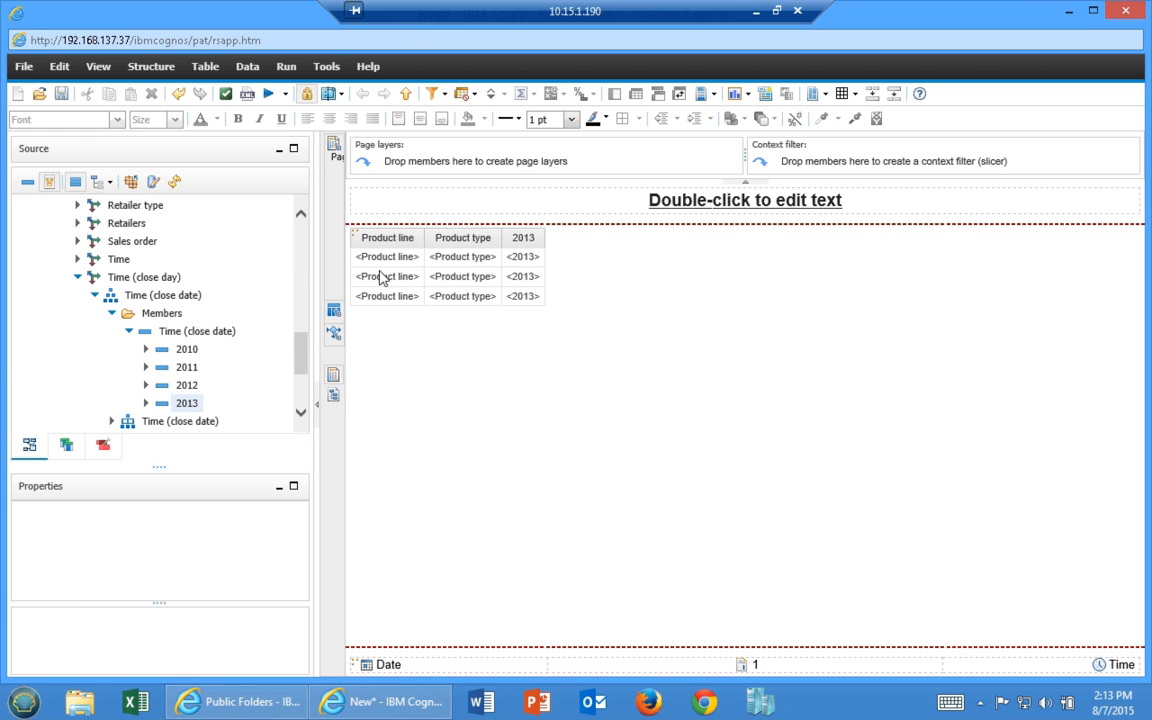
Add Revenue, Quantity, Product cost and Planned revenue from Sales fact as list columns
{"action": "left_click_drag", "start_coordinate": [306, 357], "coordinate": [301, 262]}
{"action": "left_click", "coordinate": [76, 338]}
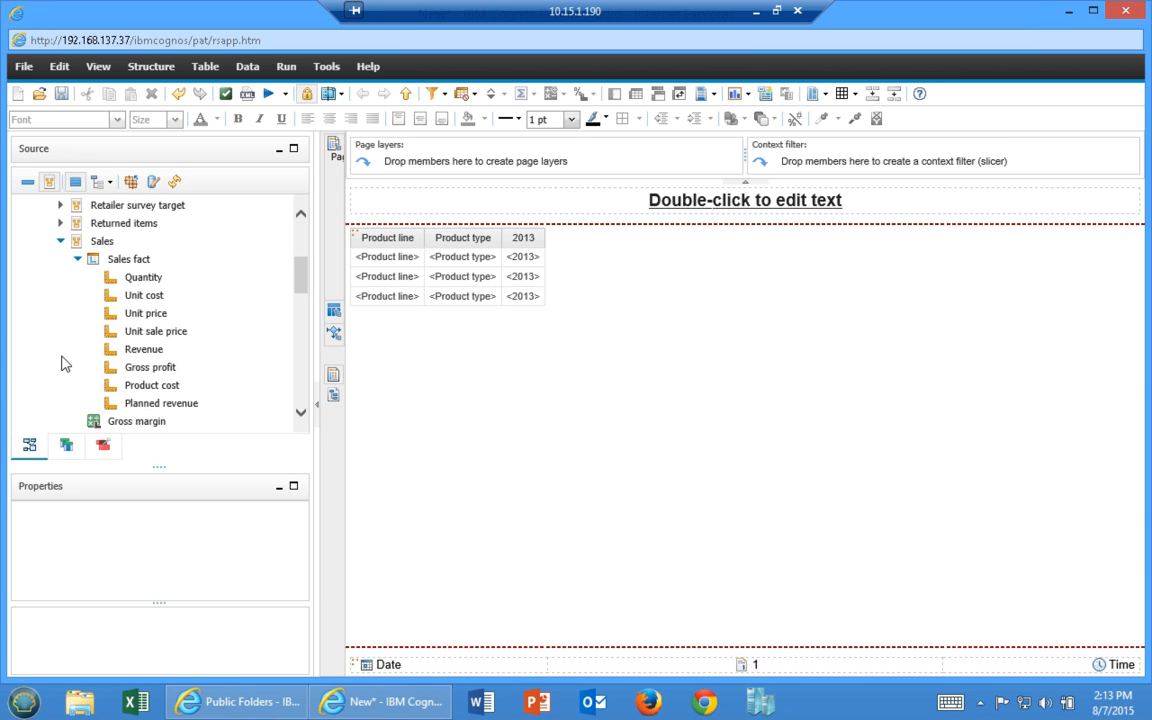
{"action": "double_click", "coordinate": [143, 349]}
{"action": "double_click", "coordinate": [143, 277]}
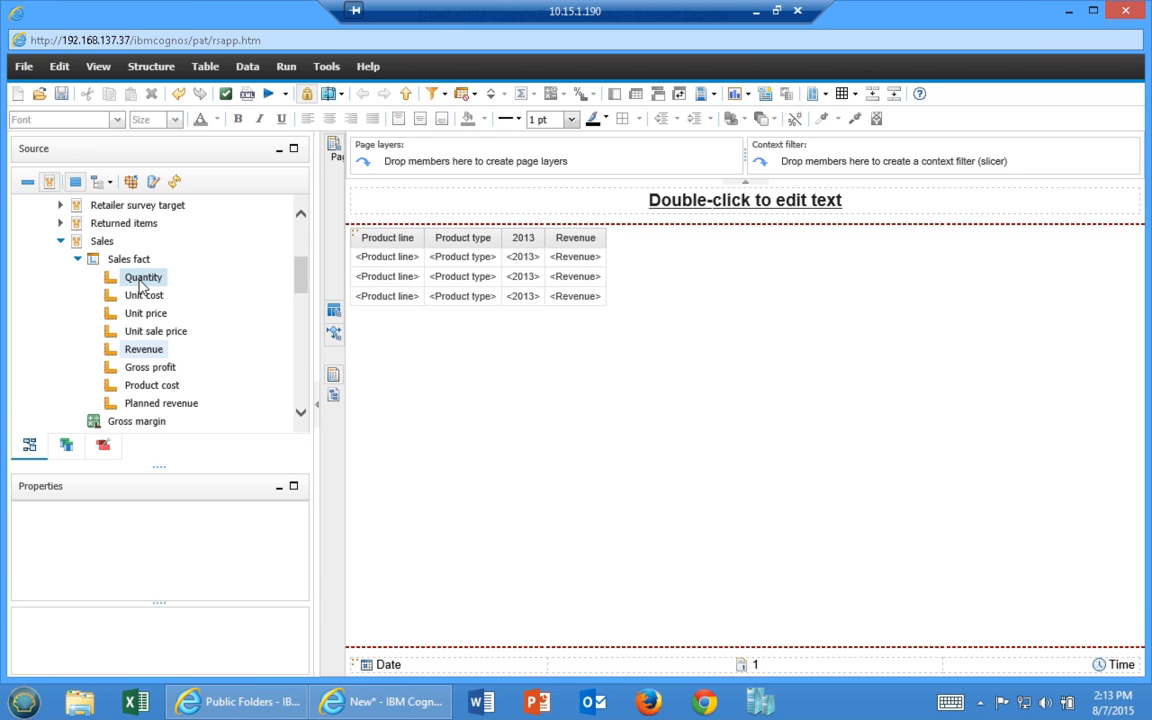
{"action": "double_click", "coordinate": [155, 388]}
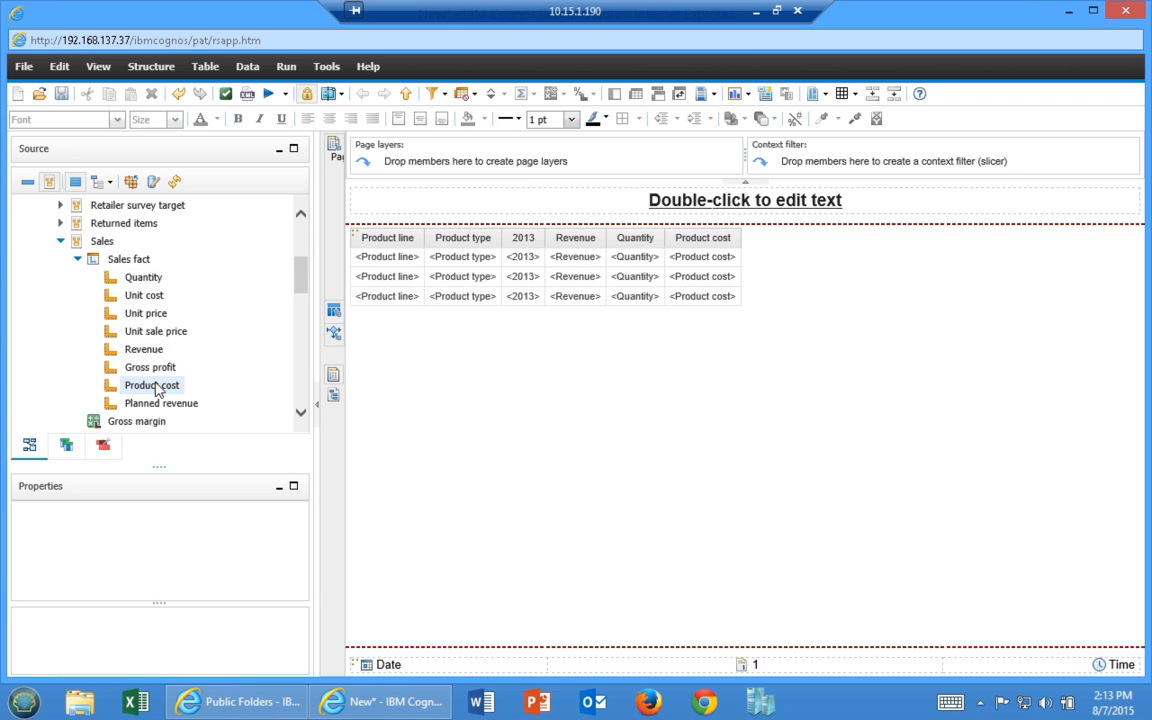
{"action": "double_click", "coordinate": [172, 405]}
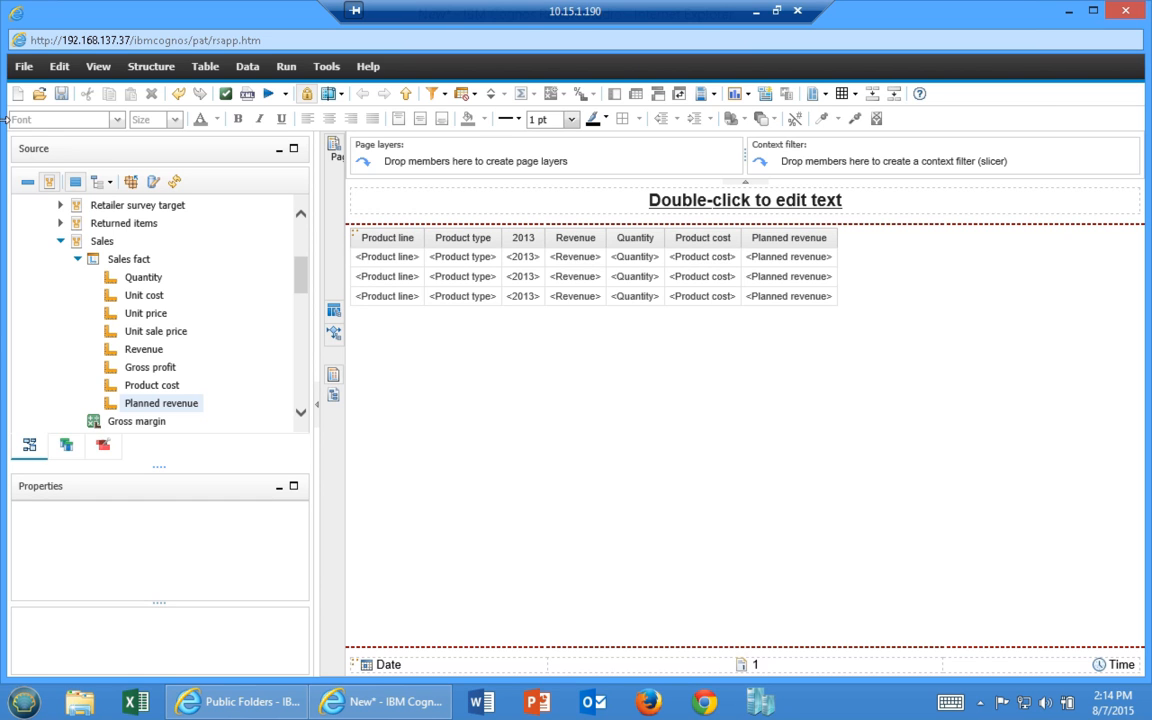
Save the report as 'Cube Report' in My Folders and collapse Sales and Marketing
{"action": "left_click", "coordinate": [62, 94]}
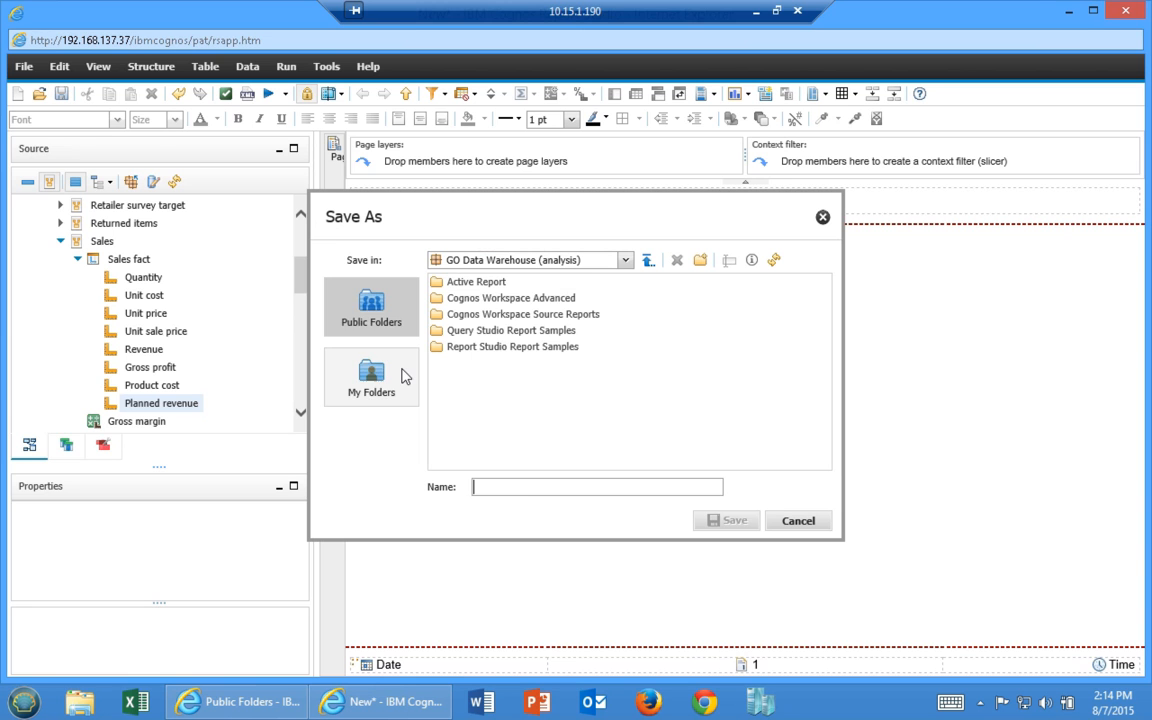
{"action": "left_click", "coordinate": [371, 374]}
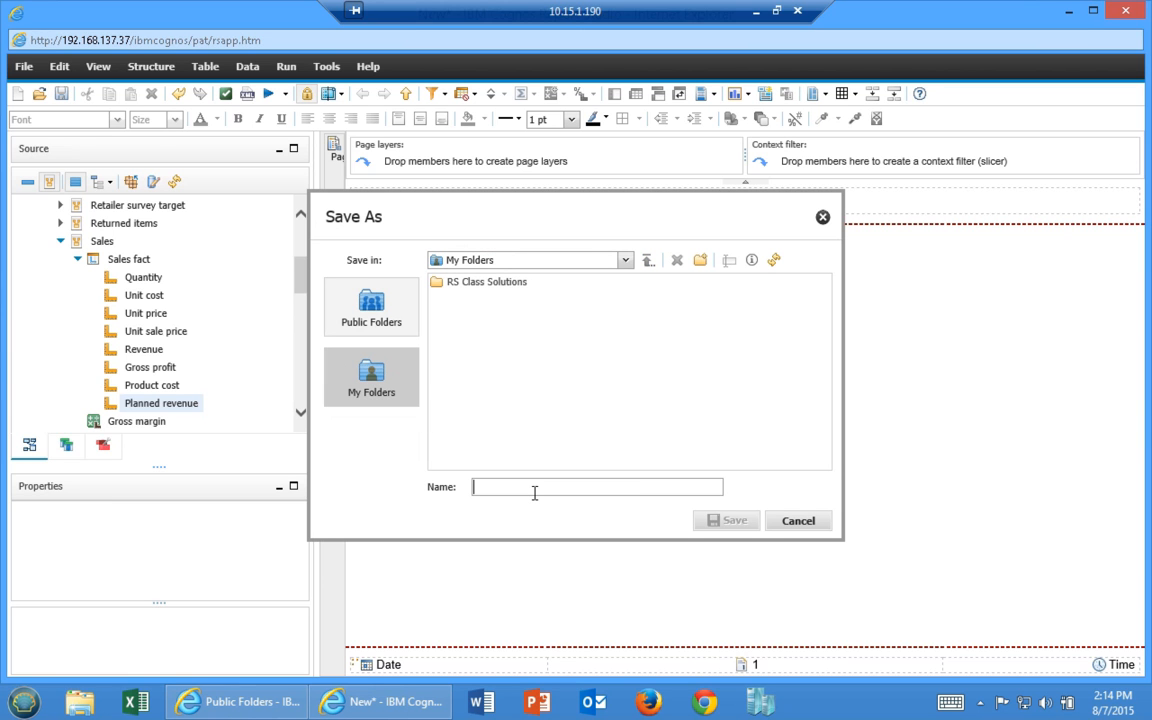
{"action": "type", "text": "Cube Report"}
{"action": "key", "text": "Return"}
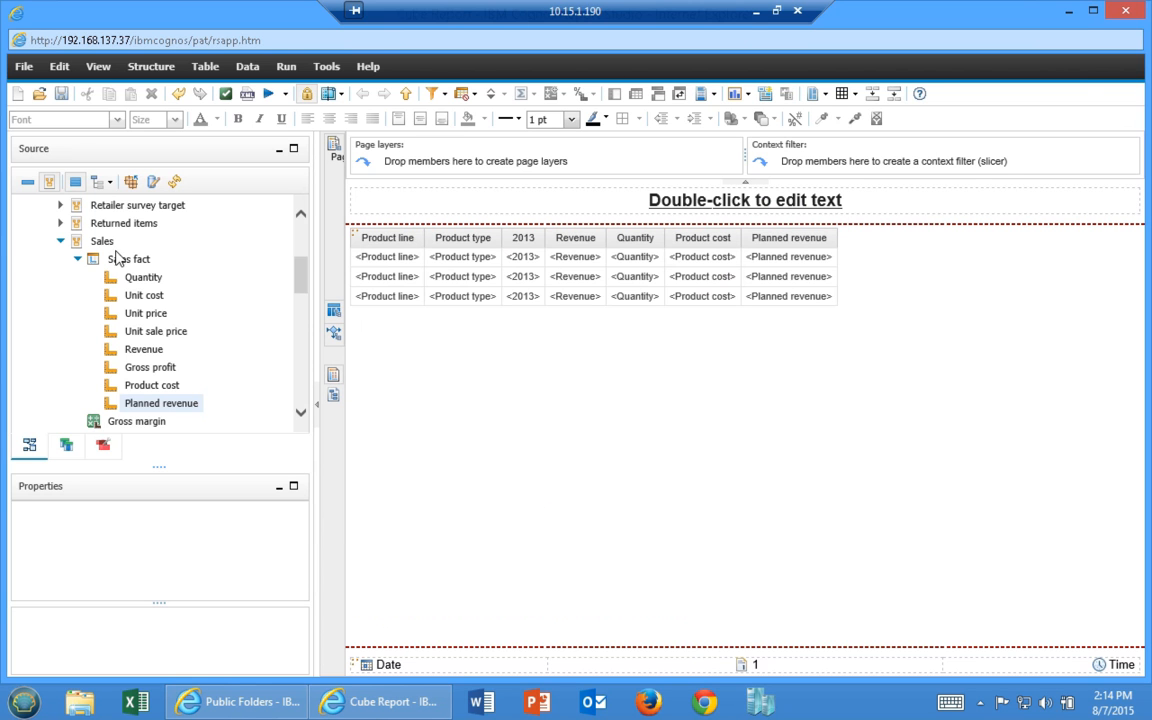
{"action": "left_click_drag", "start_coordinate": [297, 265], "coordinate": [294, 235]}
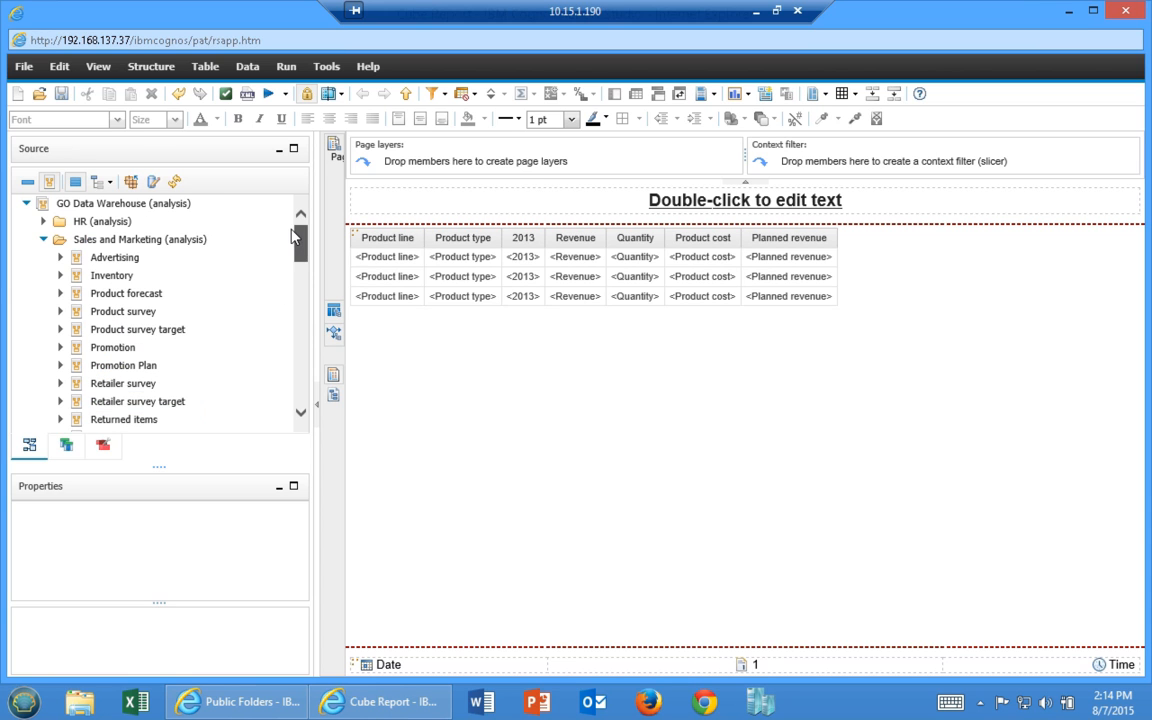
{"action": "left_click", "coordinate": [43, 239]}
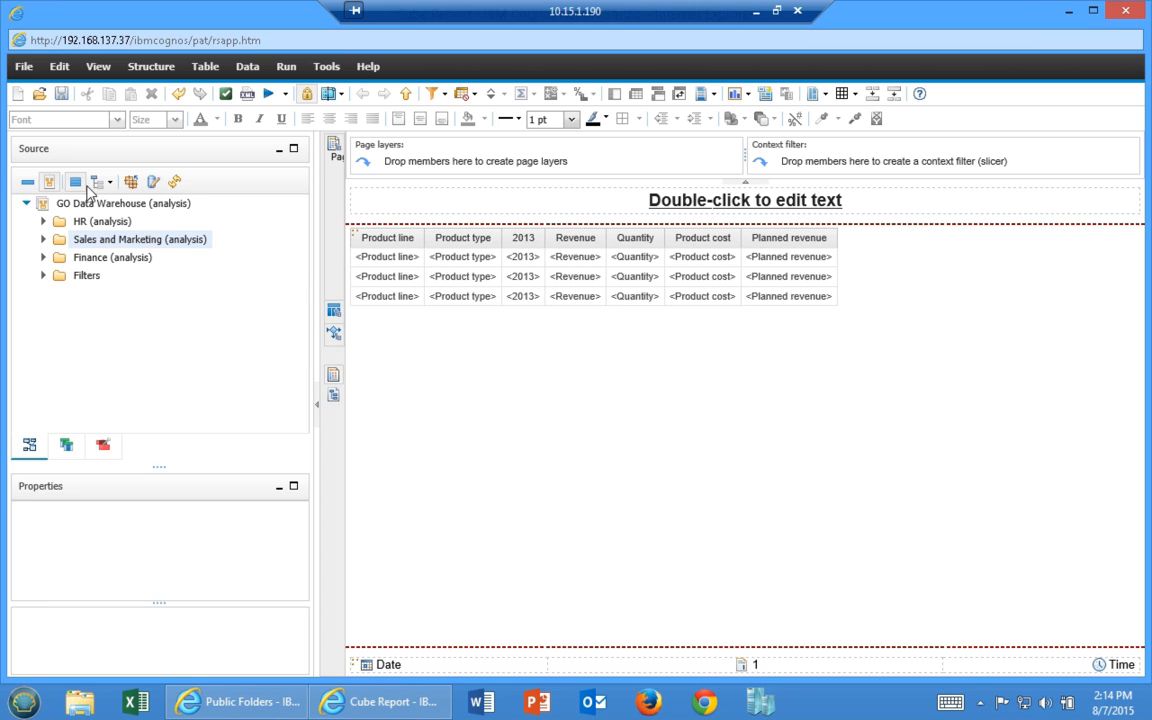
Load the Product Type Budget 2013 CSV into the External Data wizard and continue to Data Mapping
{"action": "left_click", "coordinate": [162, 186]}
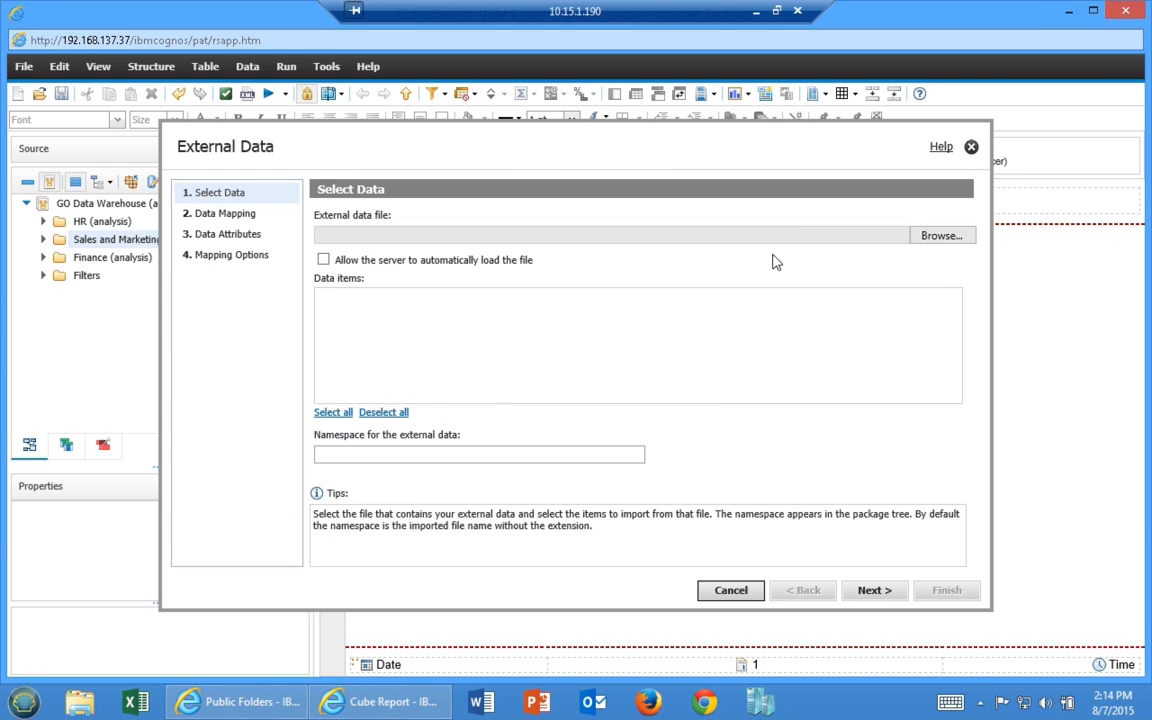
{"action": "left_click", "coordinate": [952, 236]}
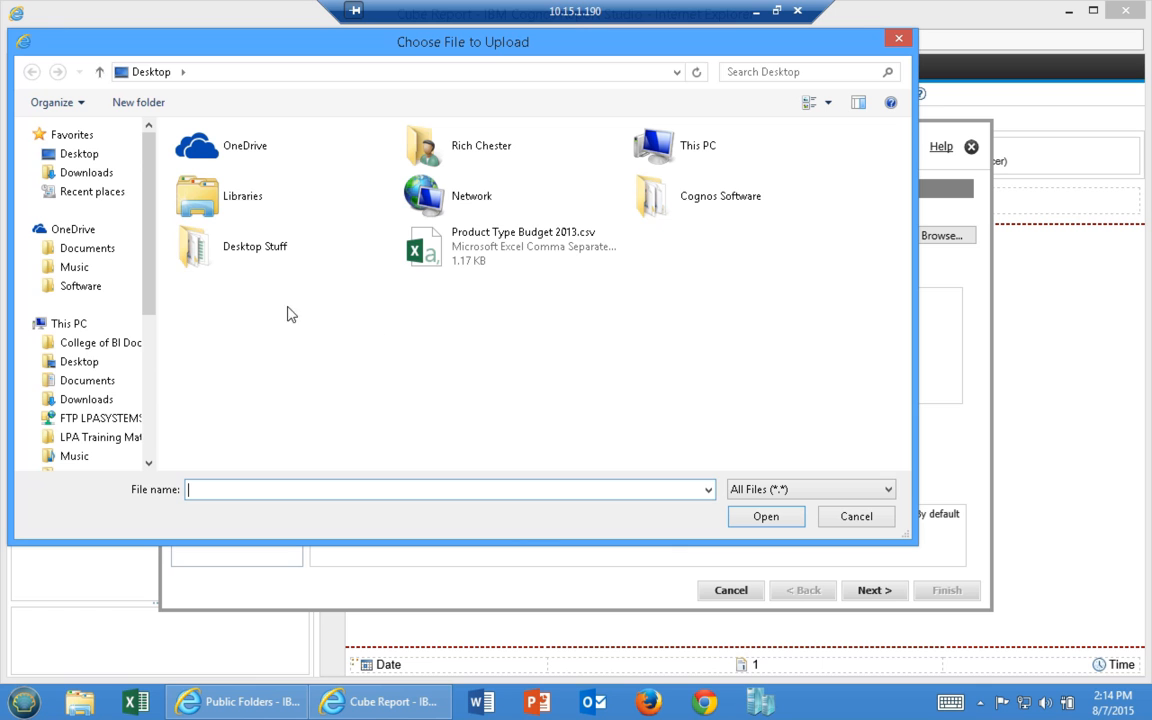
{"action": "double_click", "coordinate": [483, 250]}
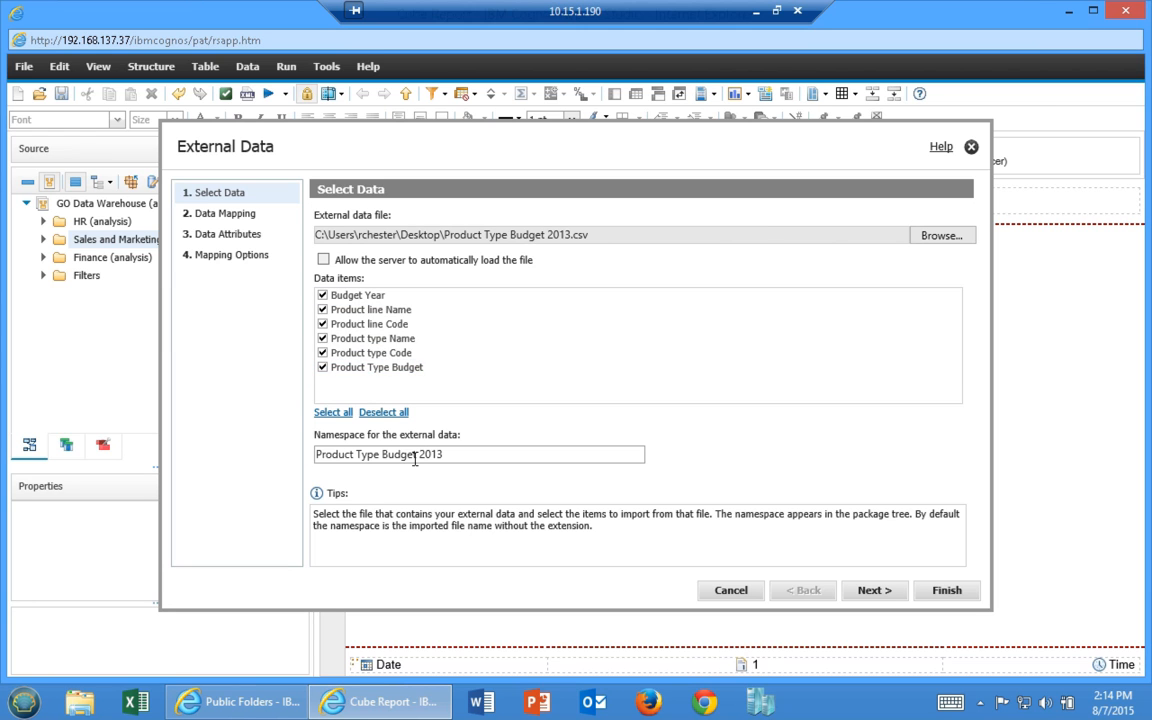
{"action": "left_click", "coordinate": [381, 455]}
{"action": "left_click", "coordinate": [884, 592]}
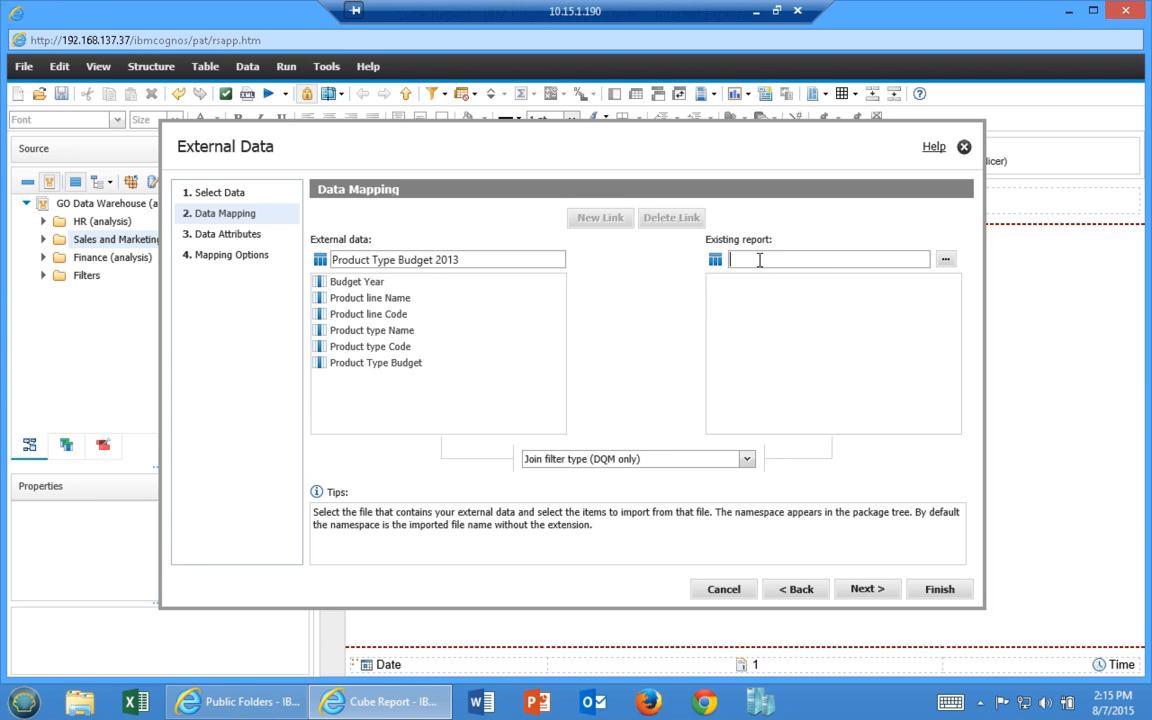
Choose Cube Report as the report to link the external data to
{"action": "left_click", "coordinate": [945, 259]}
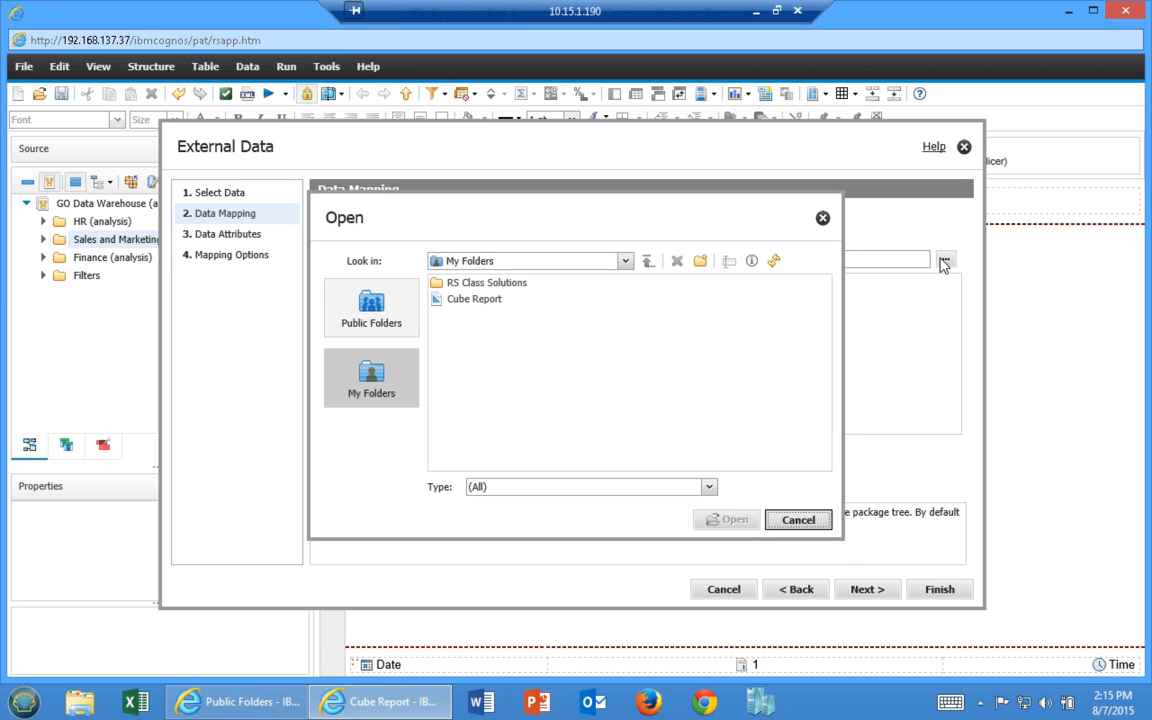
{"action": "double_click", "coordinate": [455, 306]}
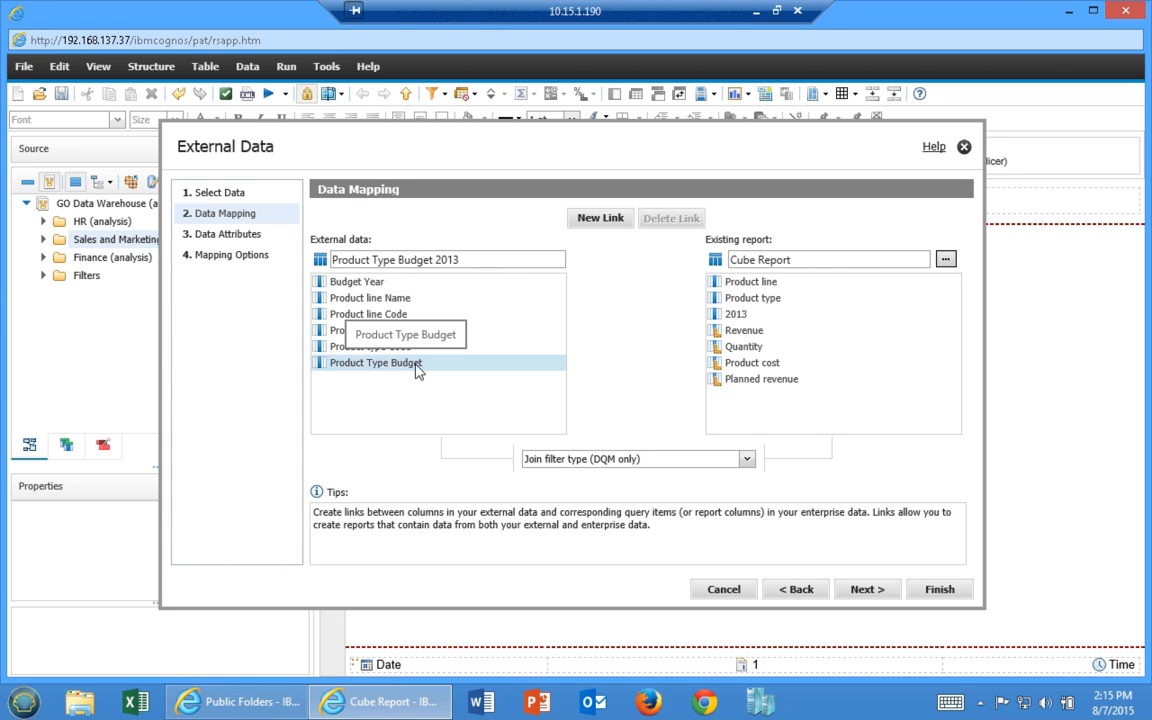
{"action": "left_click", "coordinate": [801, 592]}
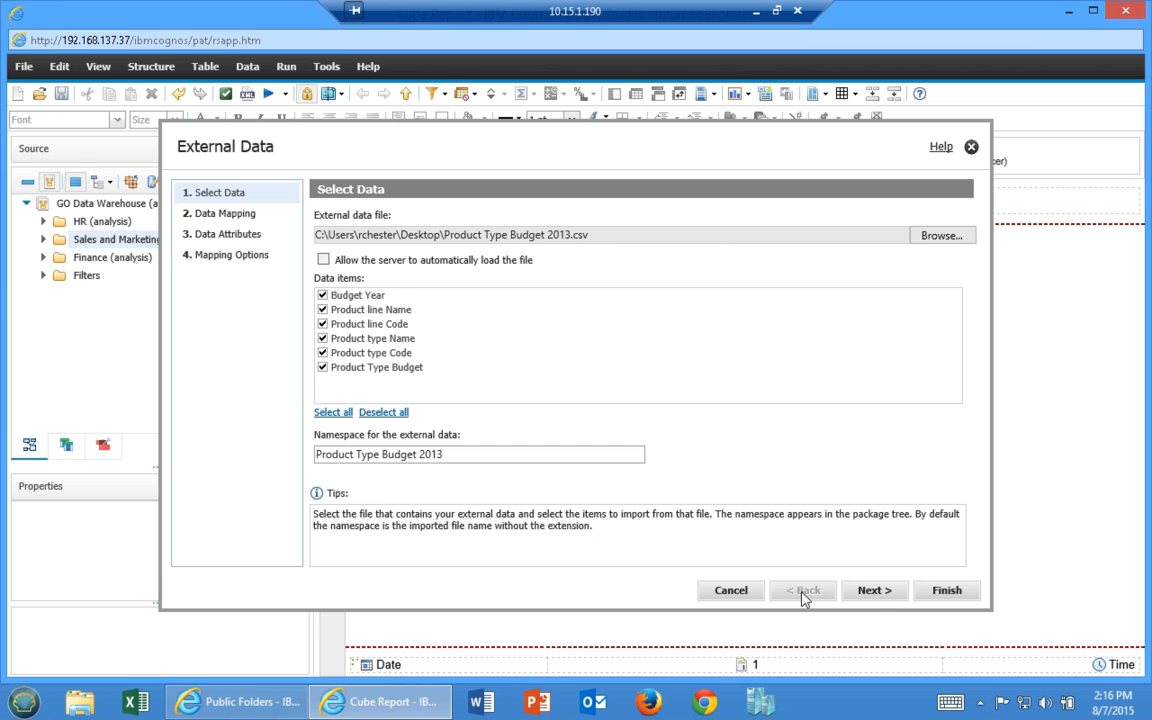
{"action": "left_click", "coordinate": [874, 592]}
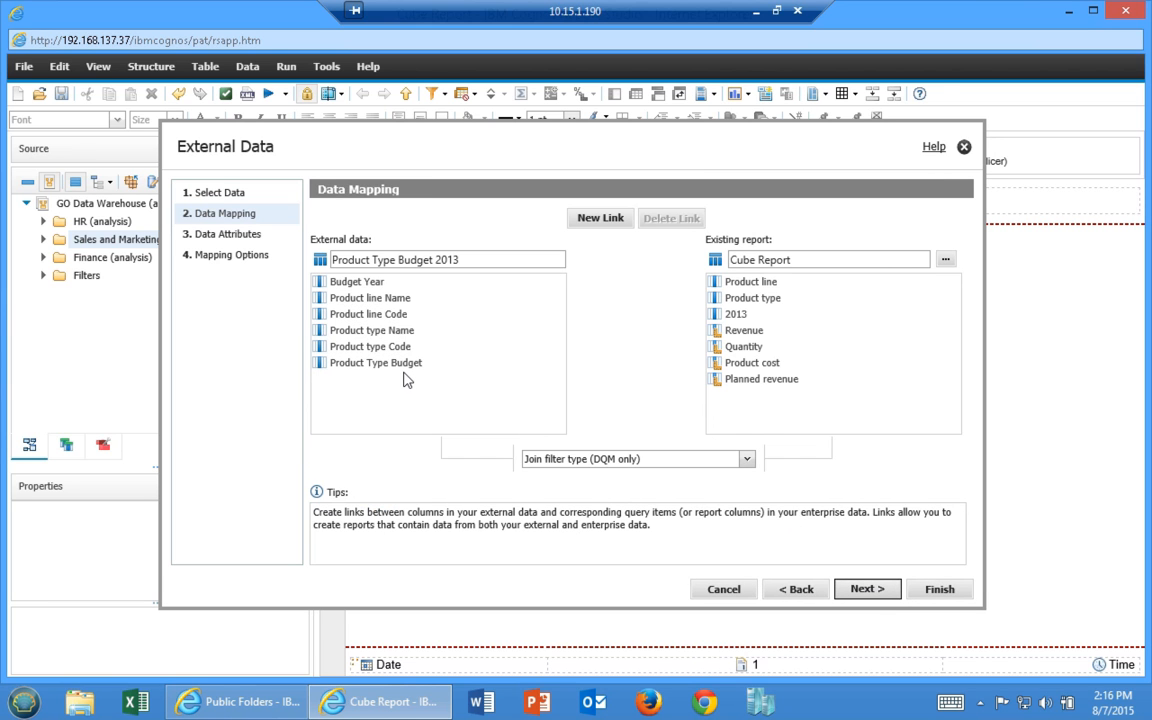
Link Budget Year to 2013, Product line Name to Product line, and Product type Name to Product type
{"action": "left_click", "coordinate": [596, 219]}
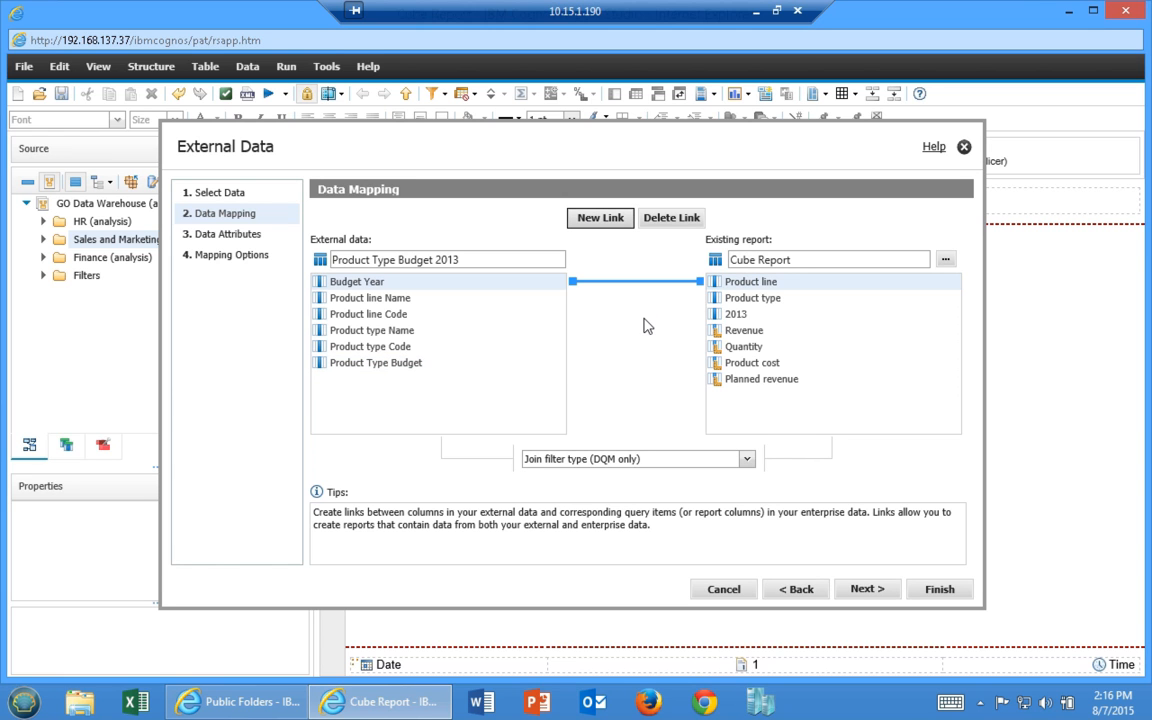
{"action": "left_click", "coordinate": [720, 317]}
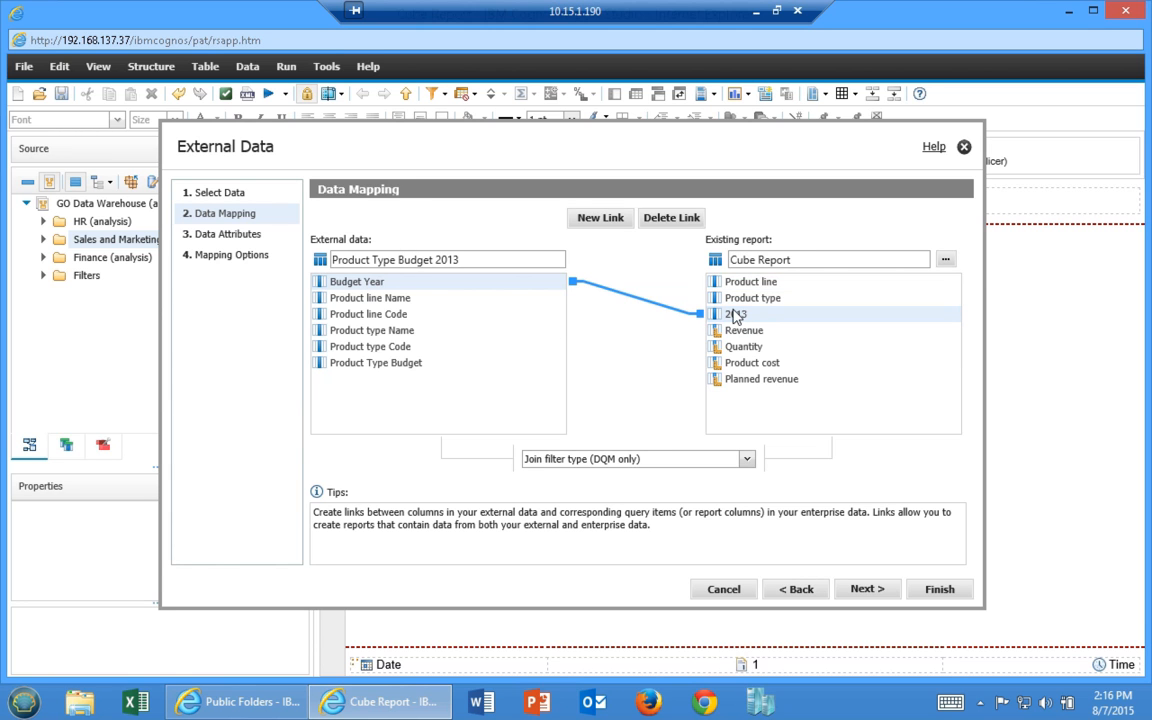
{"action": "left_click", "coordinate": [603, 218]}
{"action": "left_click", "coordinate": [374, 300]}
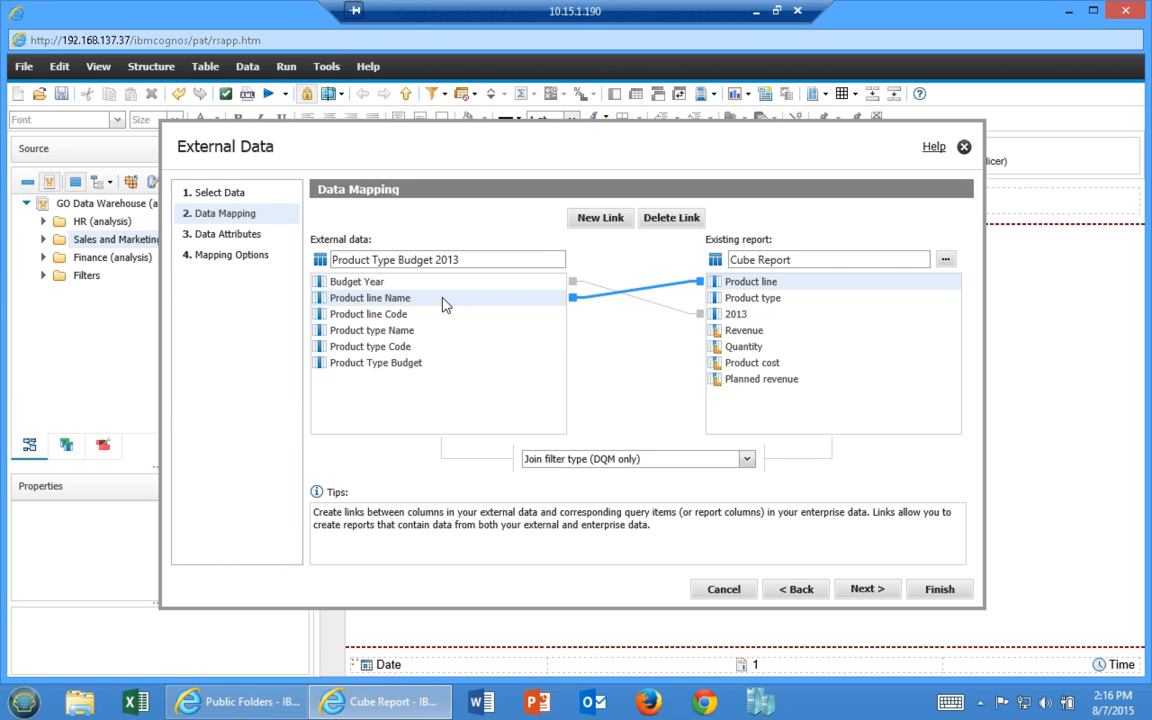
{"action": "left_click", "coordinate": [604, 219]}
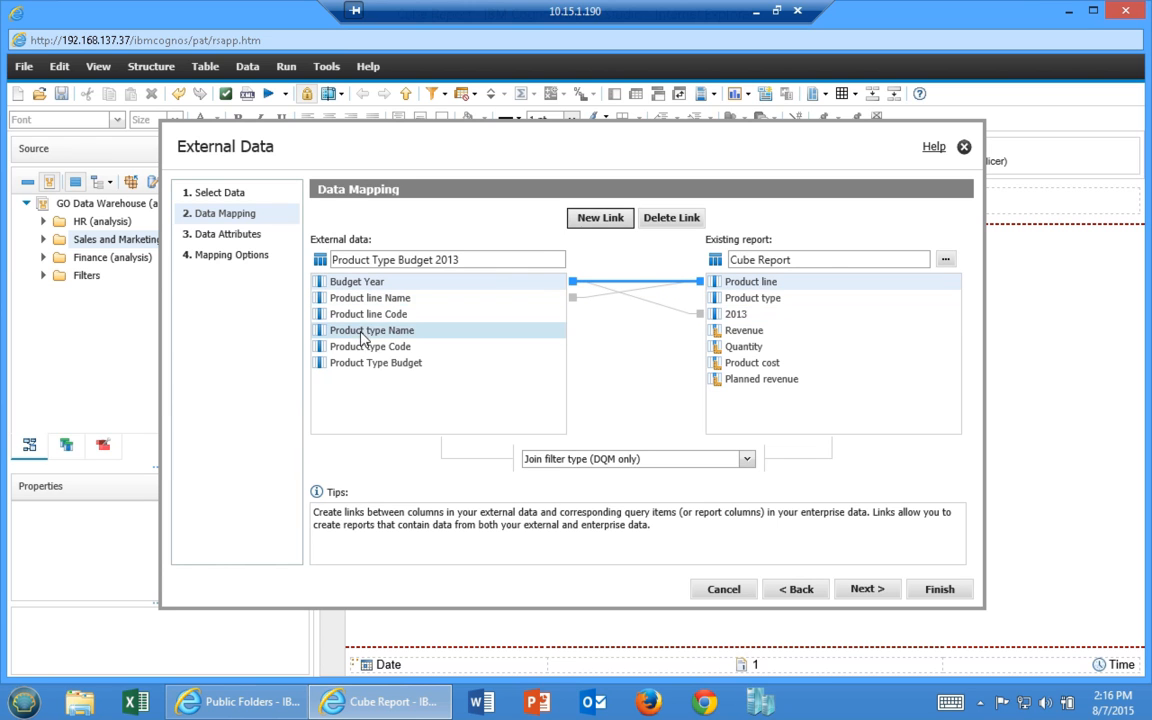
{"action": "left_click", "coordinate": [382, 315]}
{"action": "left_click", "coordinate": [382, 331]}
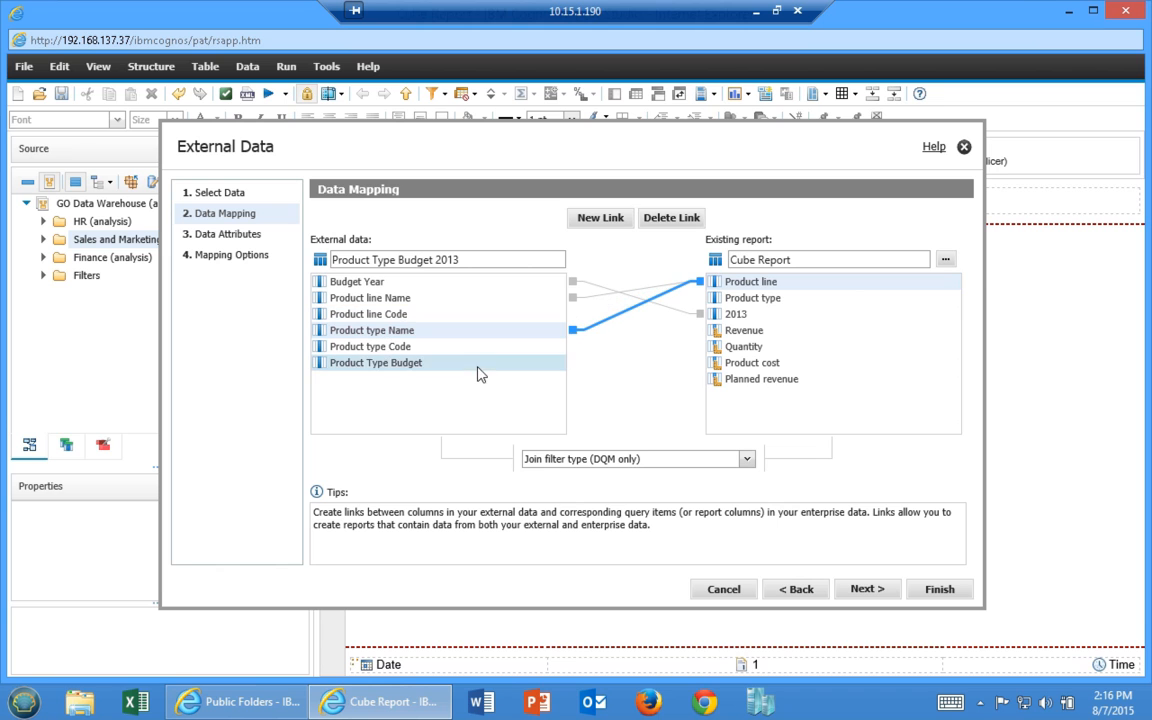
{"action": "left_click", "coordinate": [750, 298]}
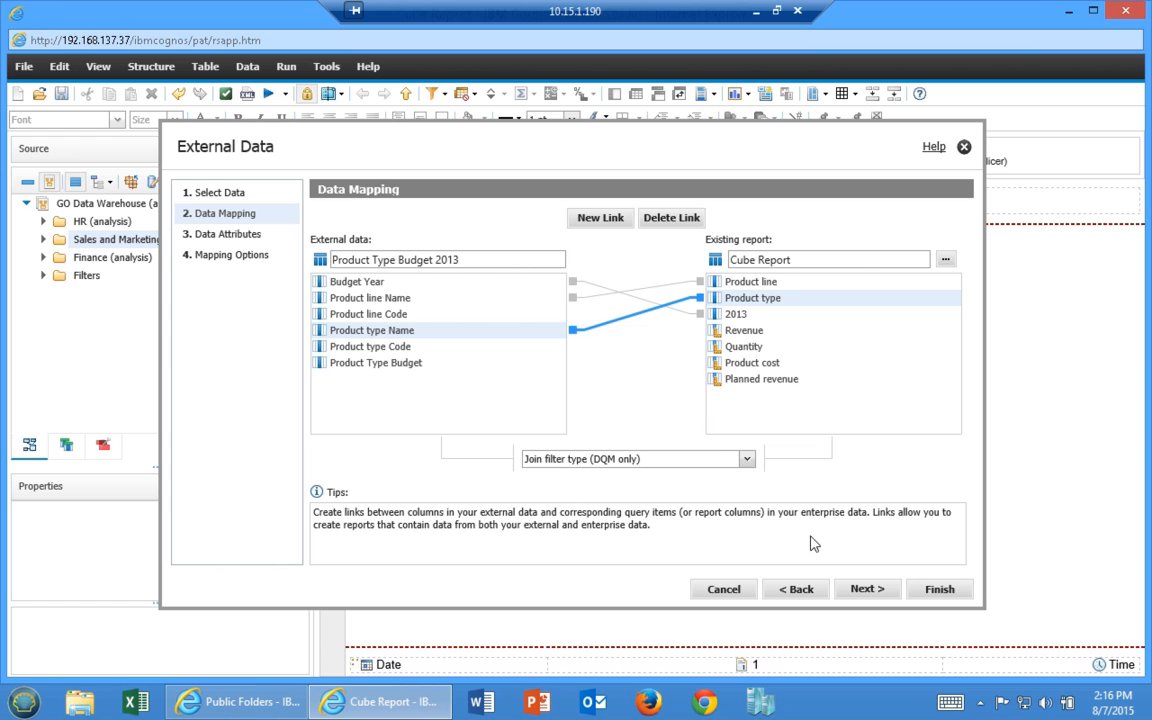
{"action": "left_click", "coordinate": [866, 590]}
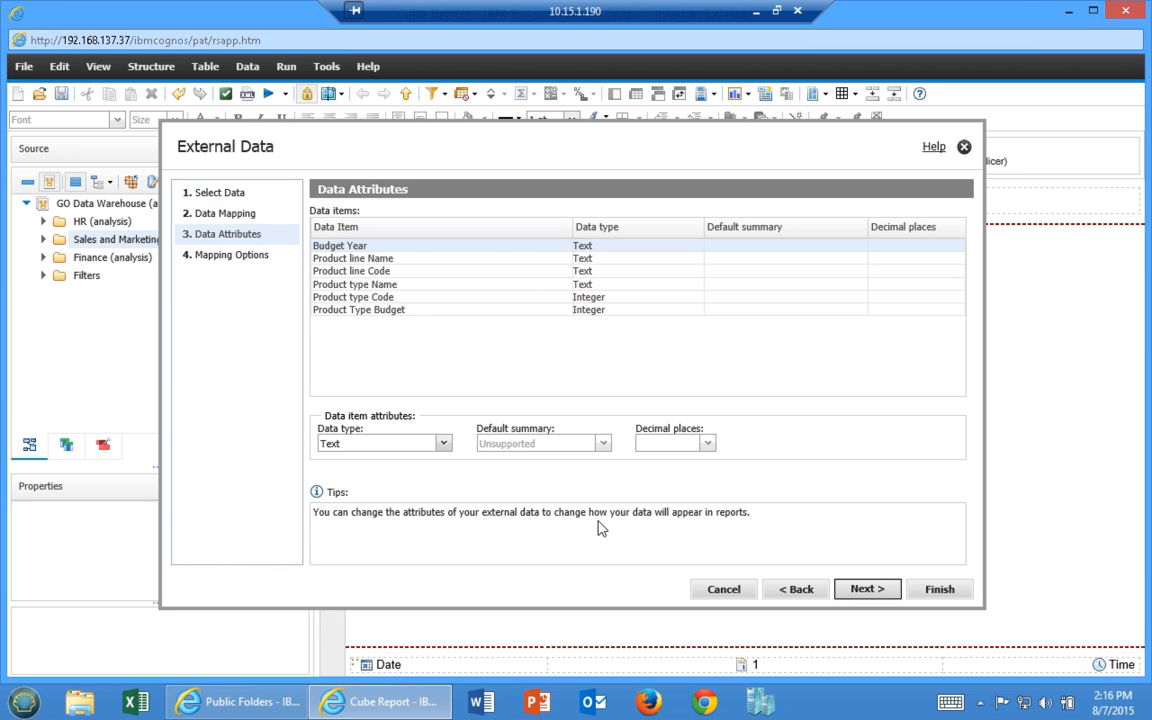
Set Product Type Budget's default summary to Sum and continue to Mapping Options
{"action": "left_click", "coordinate": [344, 311]}
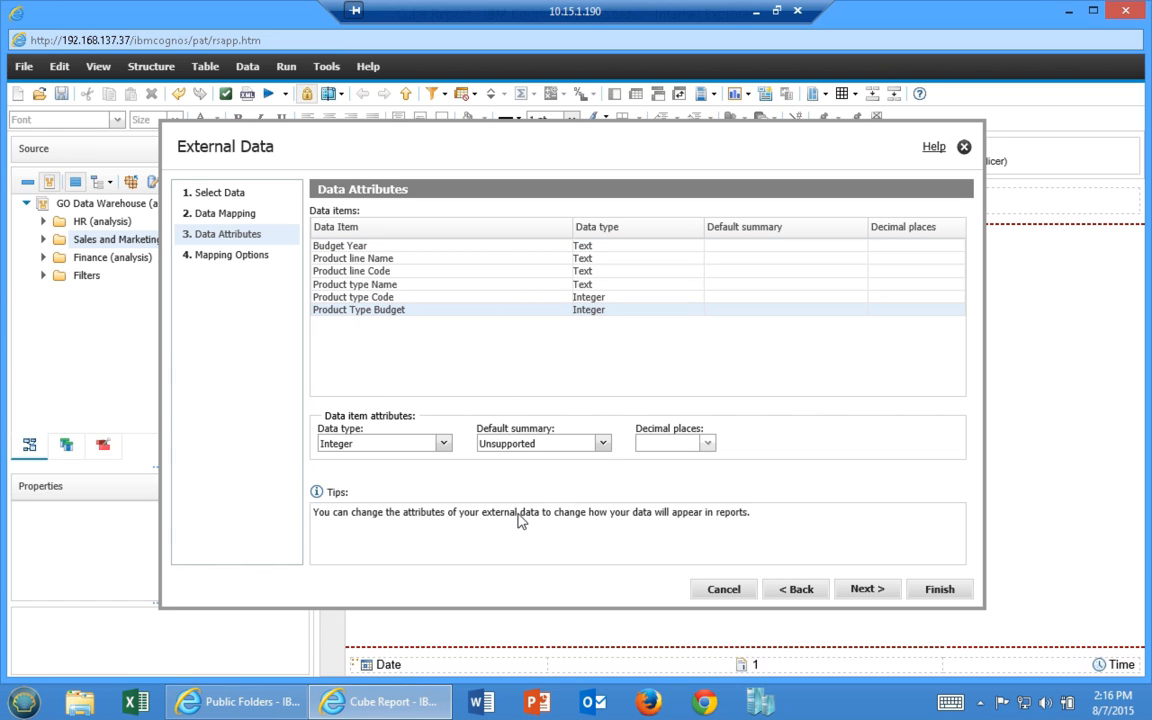
{"action": "left_click", "coordinate": [603, 444]}
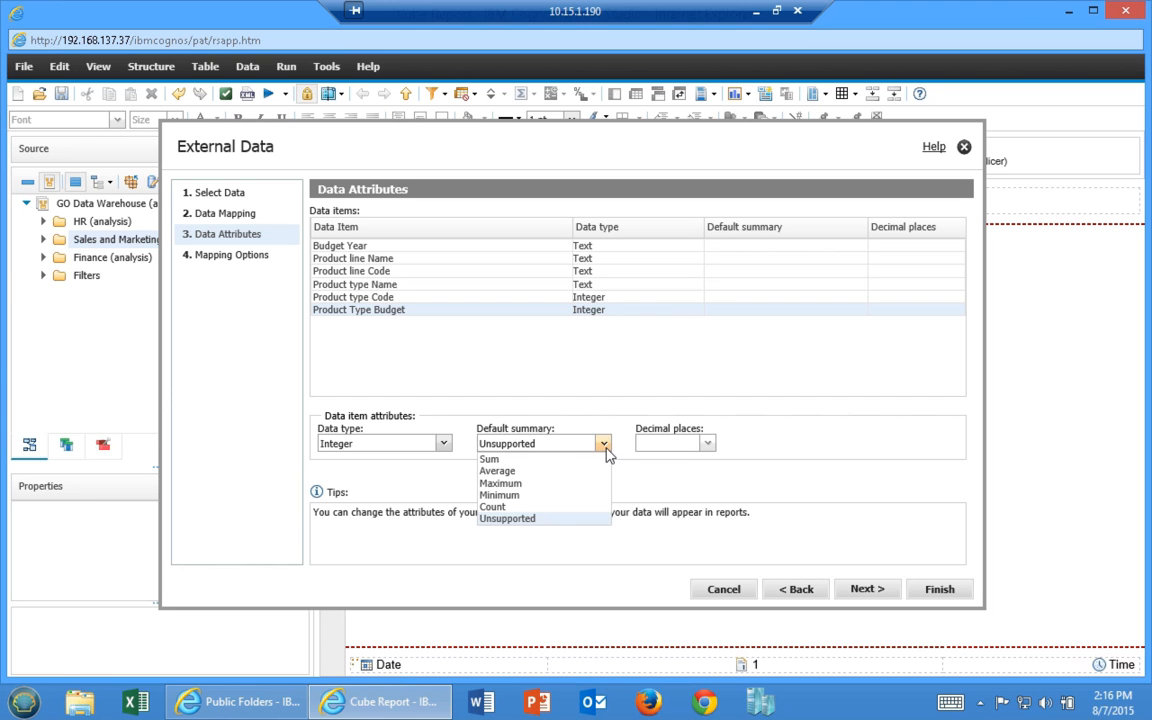
{"action": "left_click", "coordinate": [512, 459]}
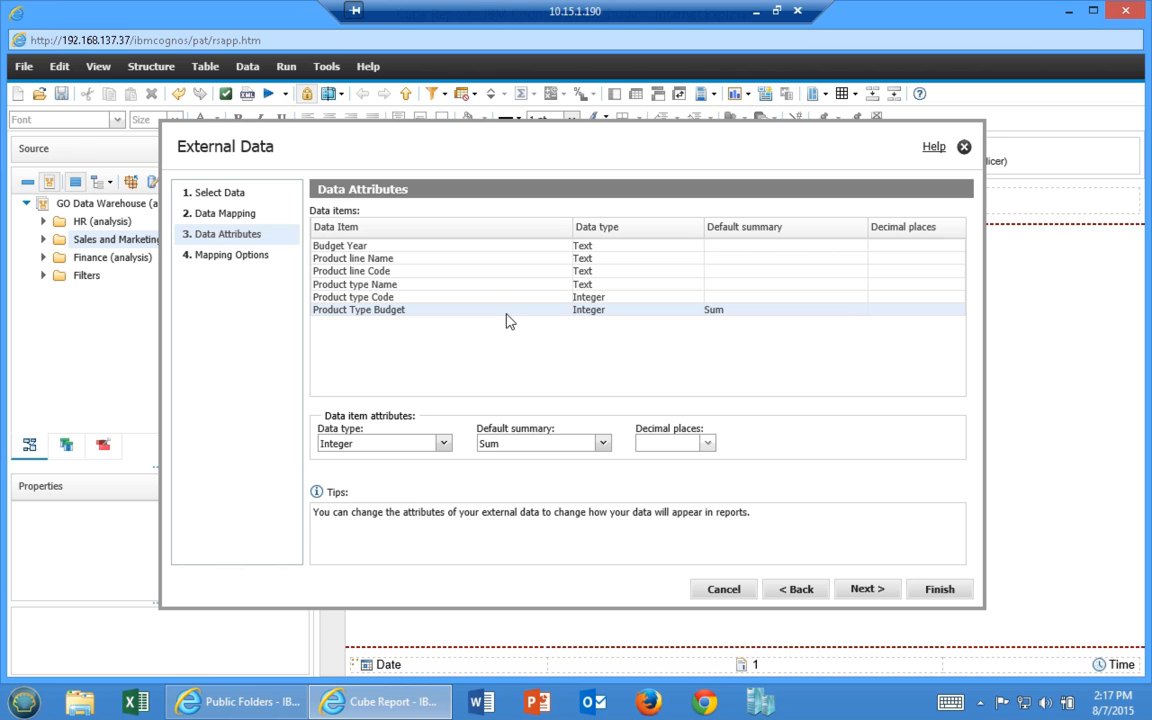
{"action": "left_click", "coordinate": [866, 592]}
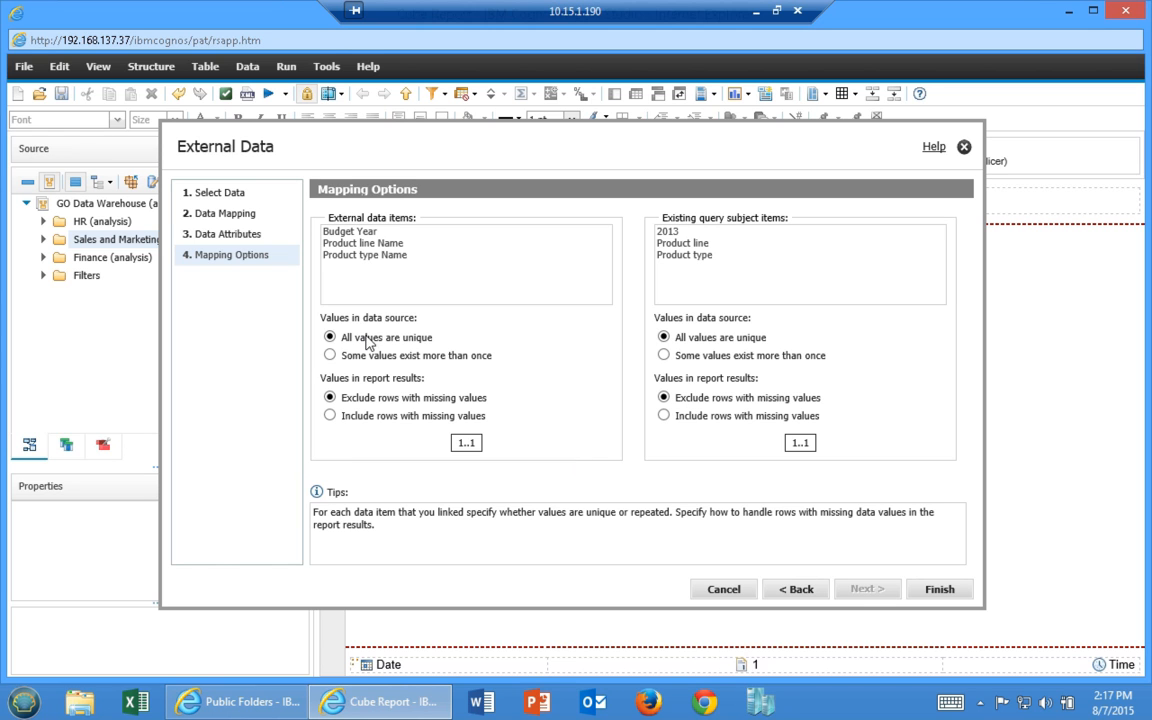
Keep 'All values are unique' and 'Exclude rows with missing values', then finish the import
{"action": "left_click", "coordinate": [330, 355]}
{"action": "left_click", "coordinate": [330, 337]}
{"action": "left_click", "coordinate": [330, 355]}
{"action": "left_click", "coordinate": [330, 337]}
{"action": "left_click", "coordinate": [330, 355]}
{"action": "left_click", "coordinate": [330, 337]}
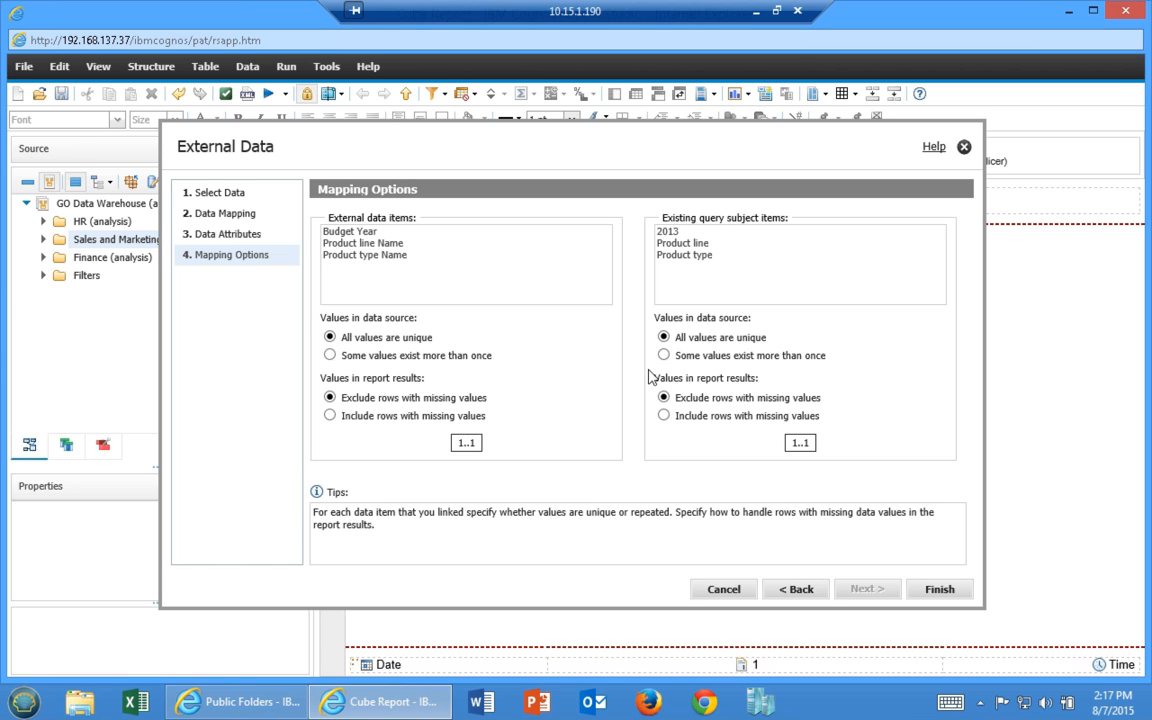
{"action": "left_click", "coordinate": [330, 415]}
{"action": "left_click", "coordinate": [330, 397]}
{"action": "left_click", "coordinate": [330, 415]}
{"action": "left_click", "coordinate": [331, 398]}
{"action": "left_click", "coordinate": [943, 589]}
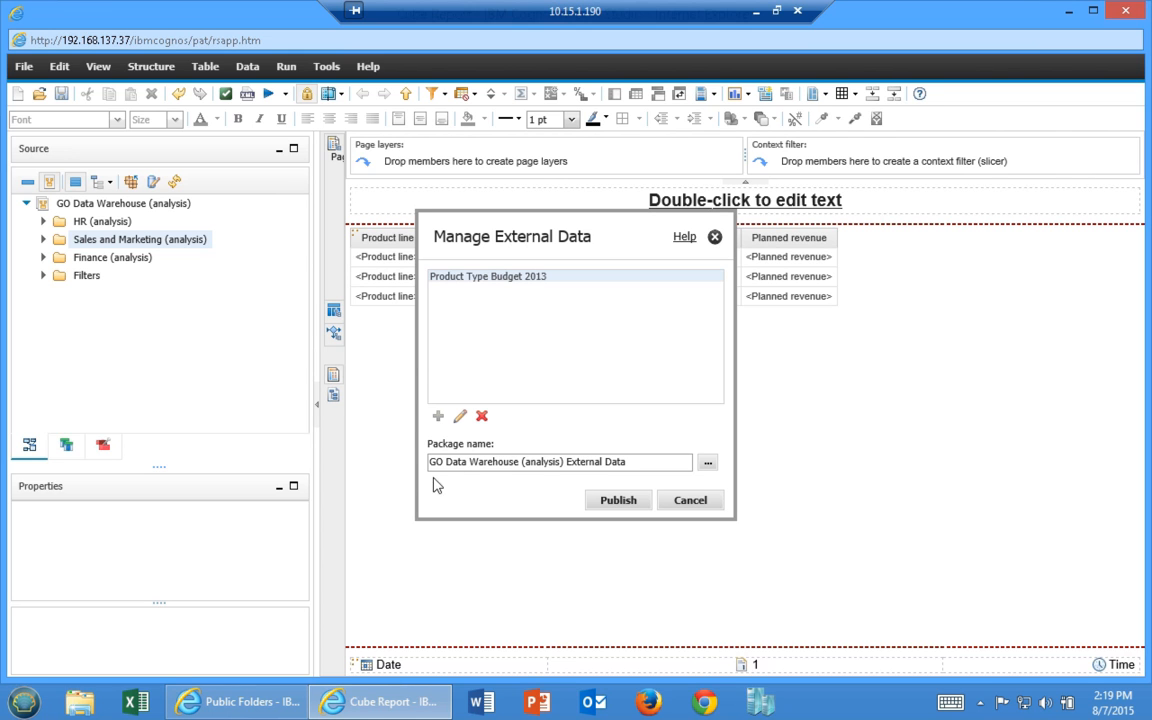
Publish the GO Data Warehouse (analysis) External Data package with its default name and location
{"action": "left_click", "coordinate": [707, 462]}
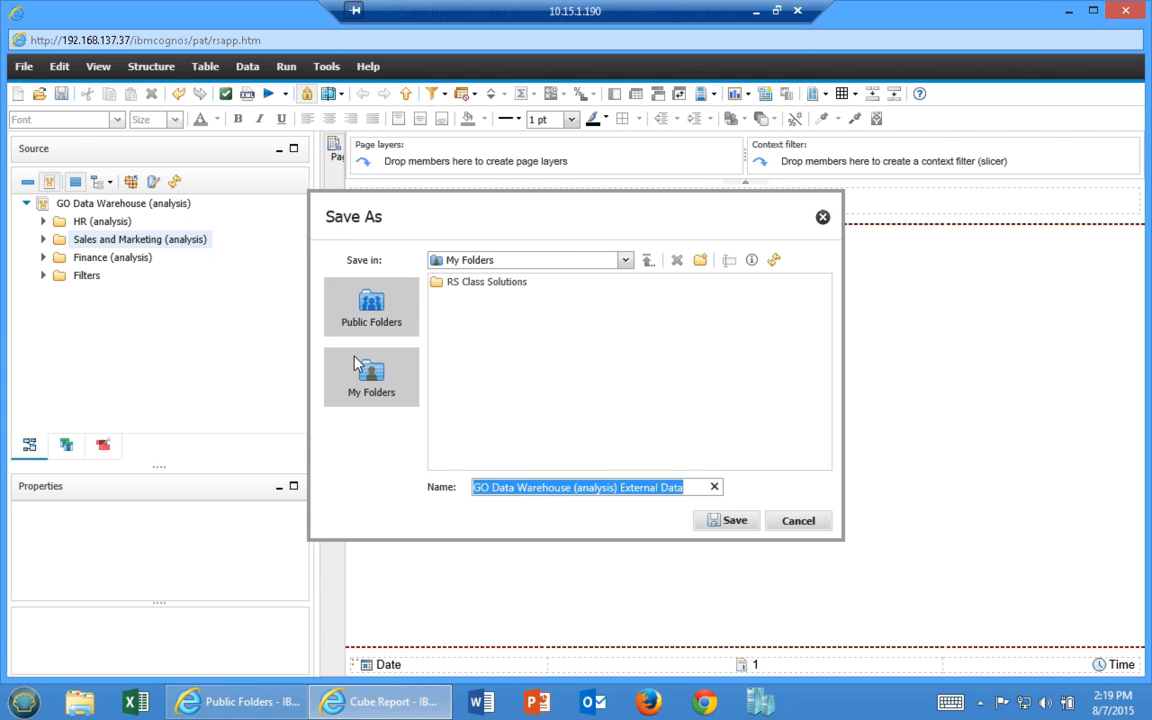
{"action": "left_click", "coordinate": [733, 522]}
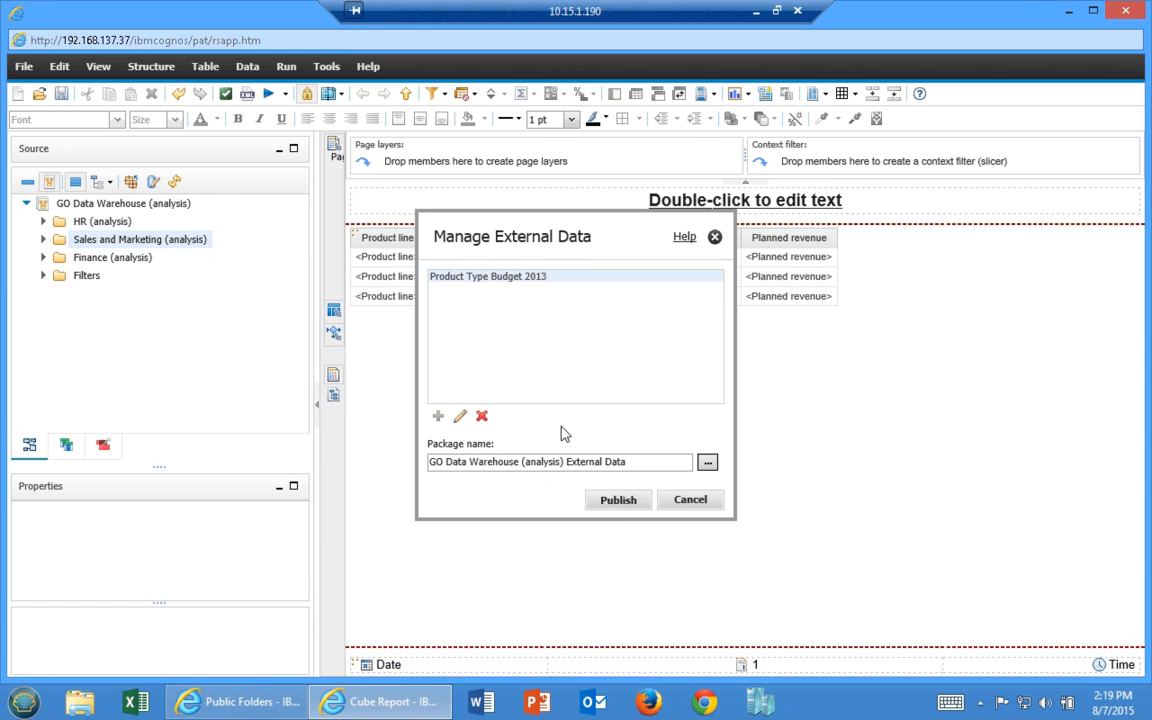
{"action": "left_click", "coordinate": [620, 501]}
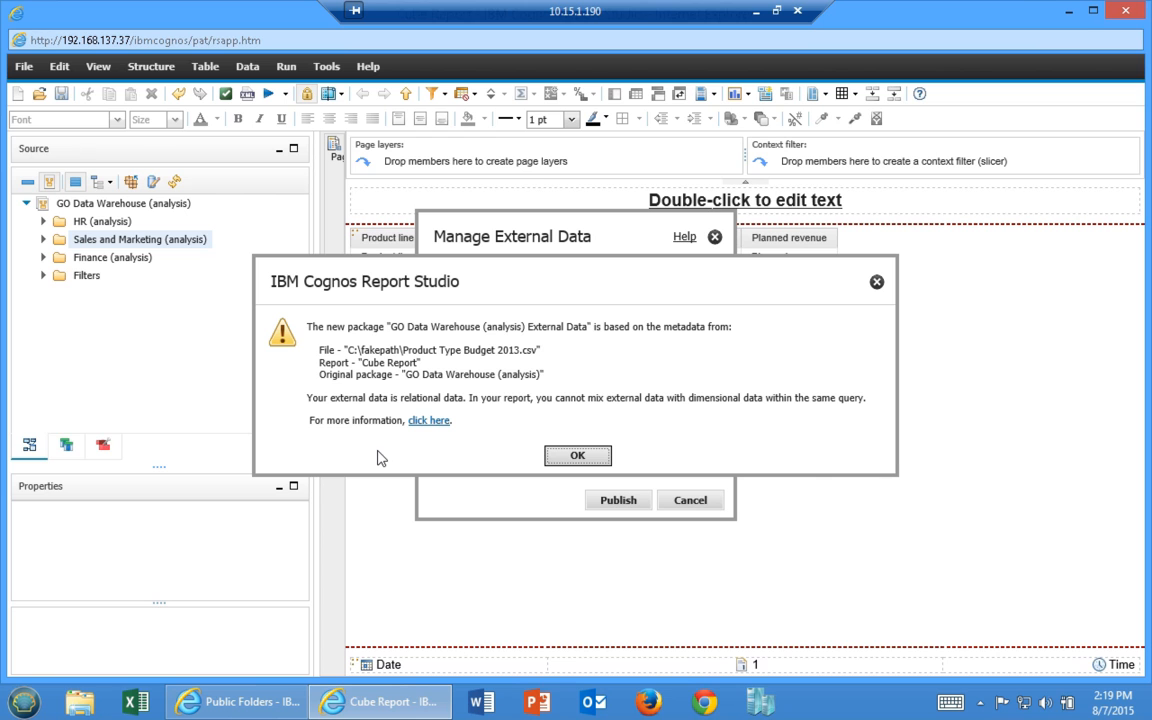
{"action": "left_click", "coordinate": [576, 457]}
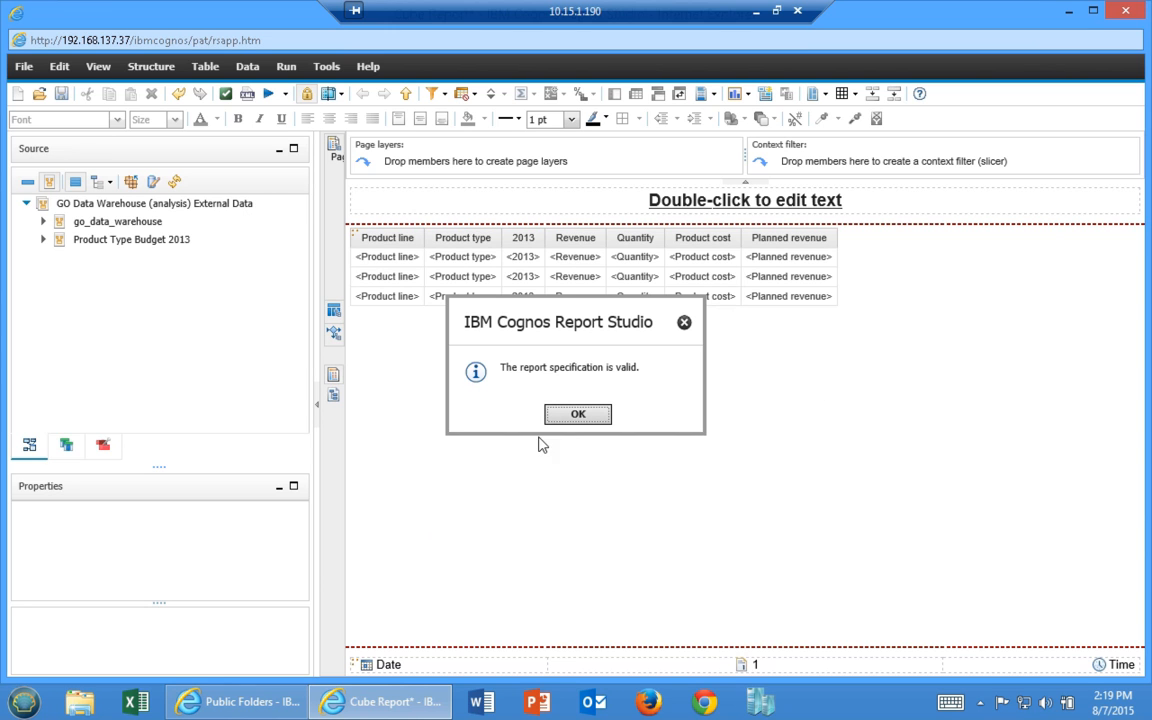
Discard Cube Report's changes and start a new empty List report
{"action": "left_click", "coordinate": [575, 418]}
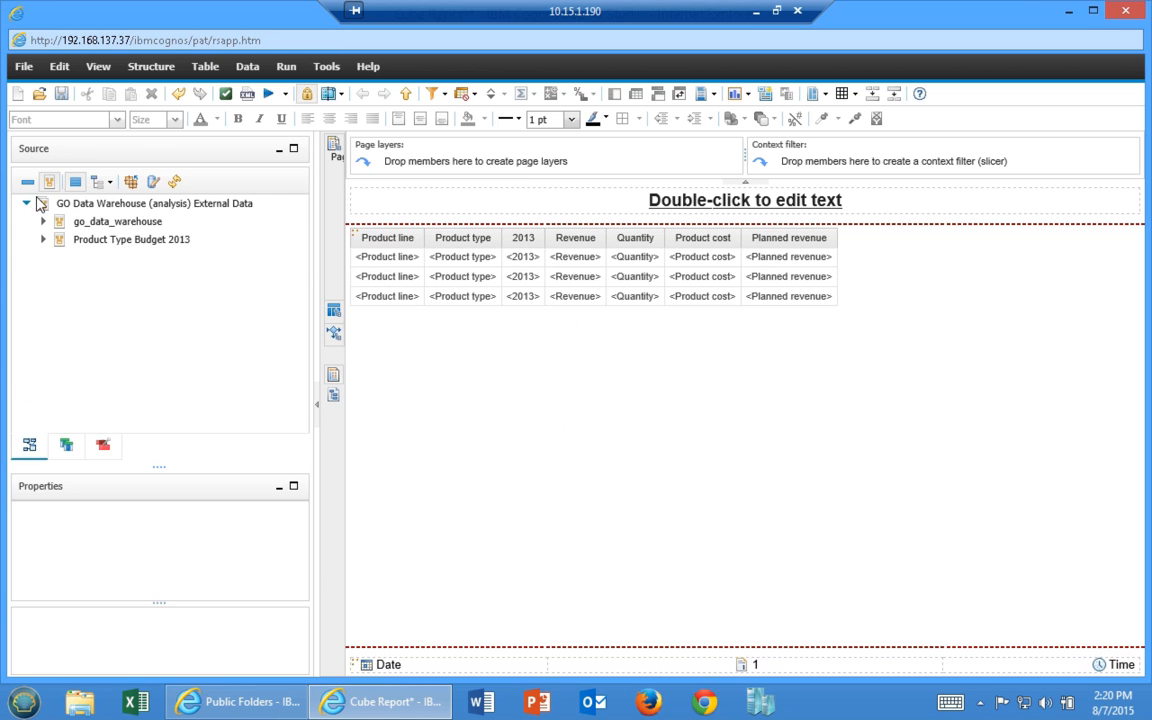
{"action": "left_click", "coordinate": [18, 96]}
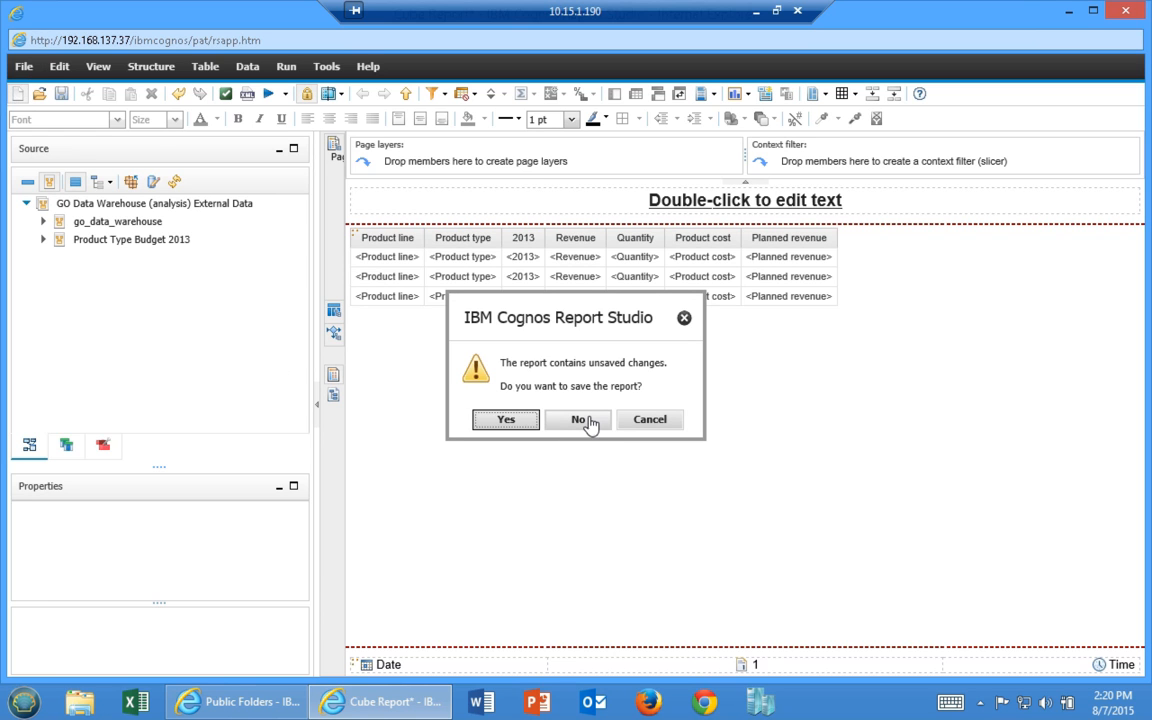
{"action": "left_click", "coordinate": [580, 420]}
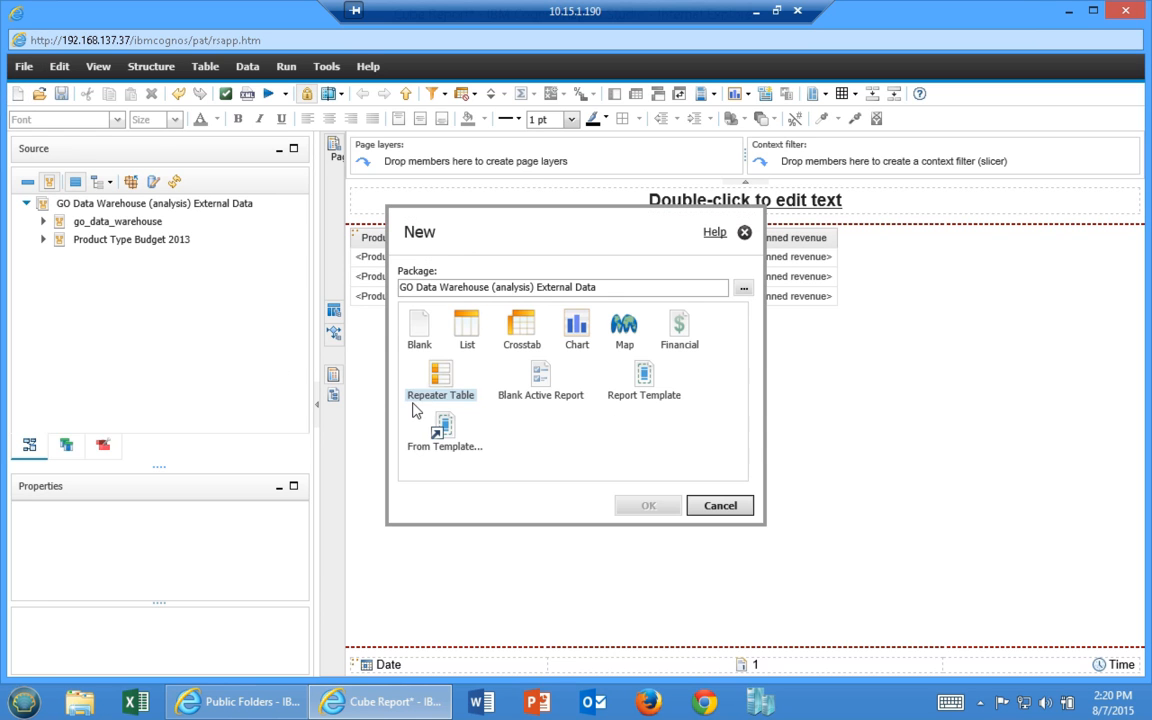
{"action": "left_click", "coordinate": [460, 330]}
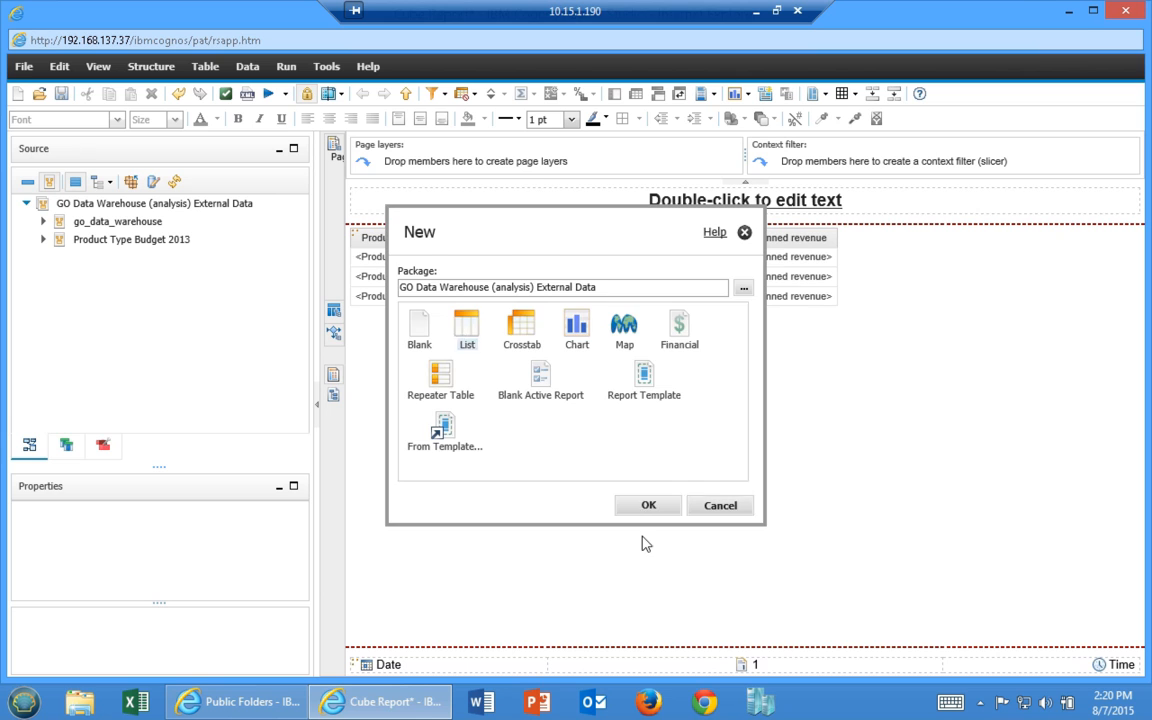
{"action": "left_click", "coordinate": [646, 505]}
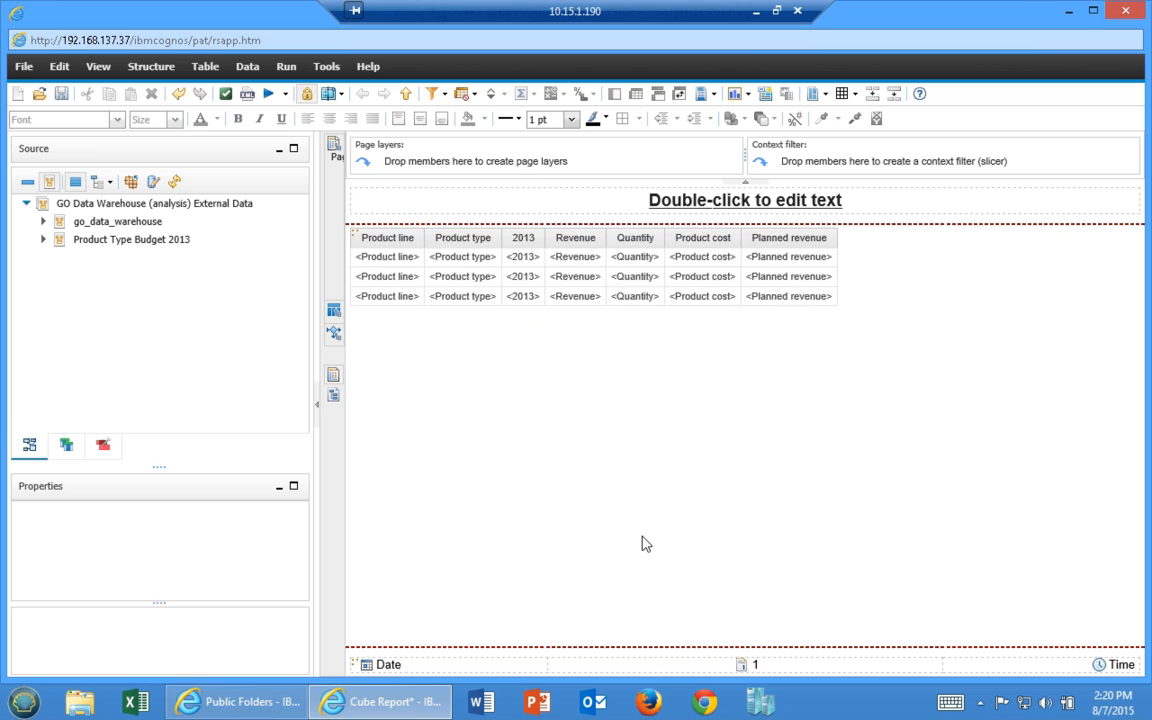
Expand Product Type Budget 2013 and inspect the Product Type Budget item's properties
{"action": "left_click", "coordinate": [43, 239]}
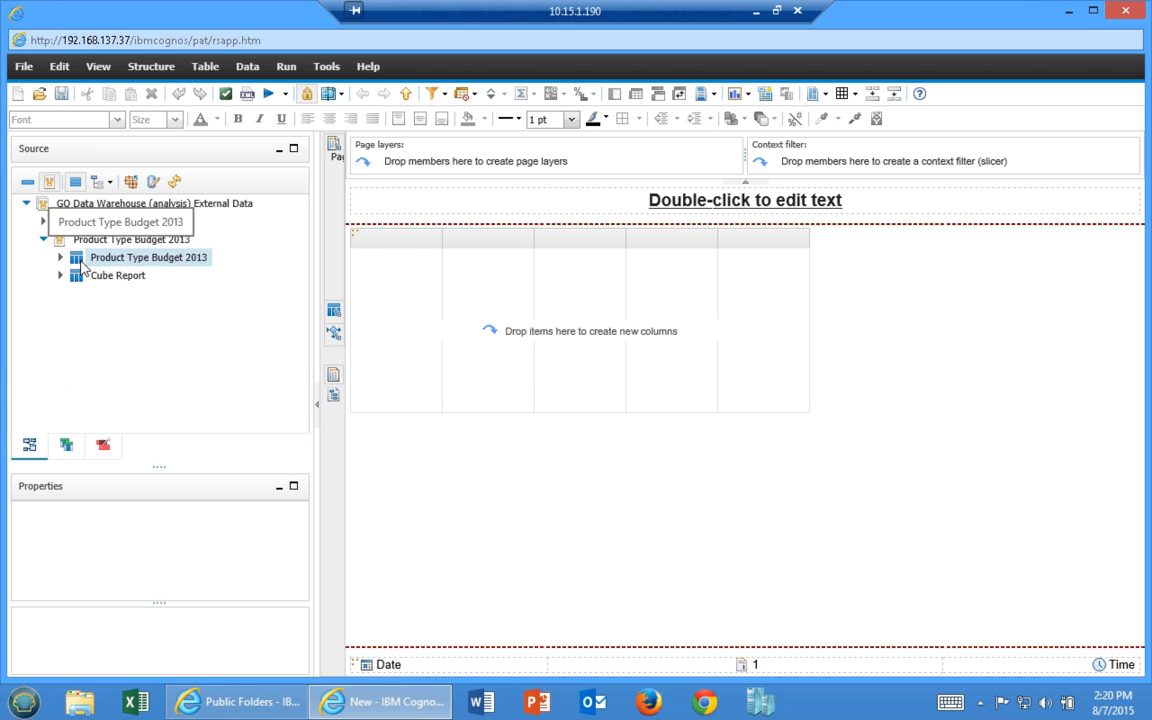
{"action": "left_click", "coordinate": [61, 258]}
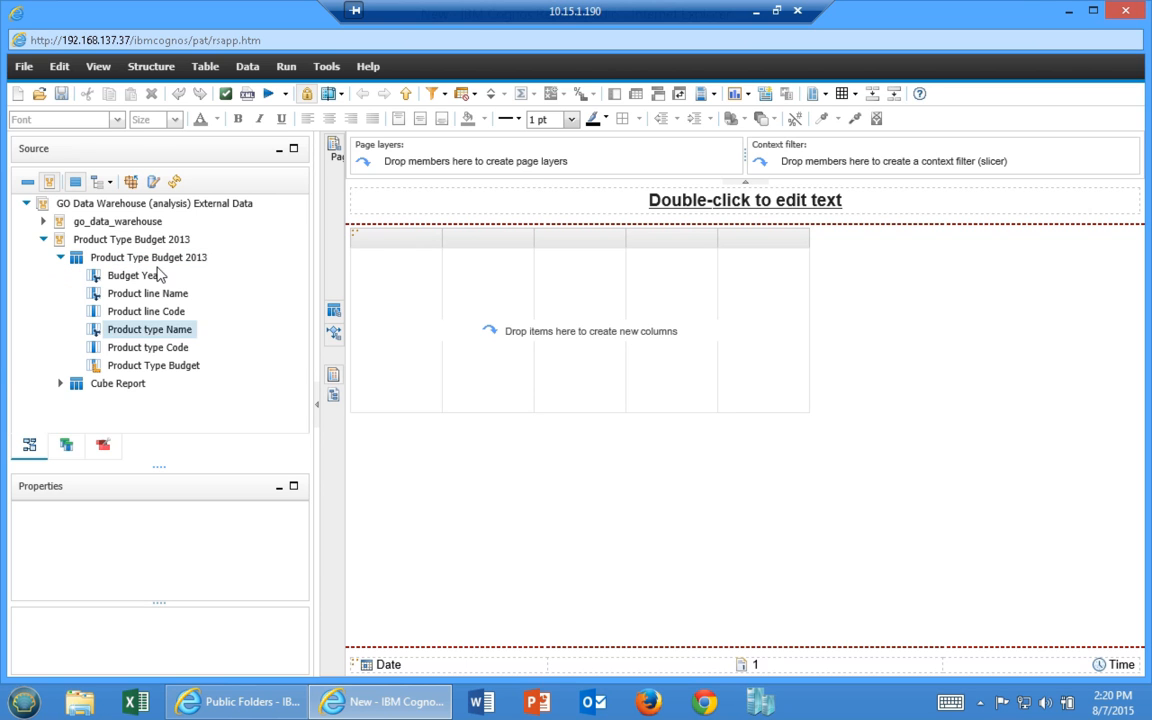
{"action": "right_click", "coordinate": [136, 371]}
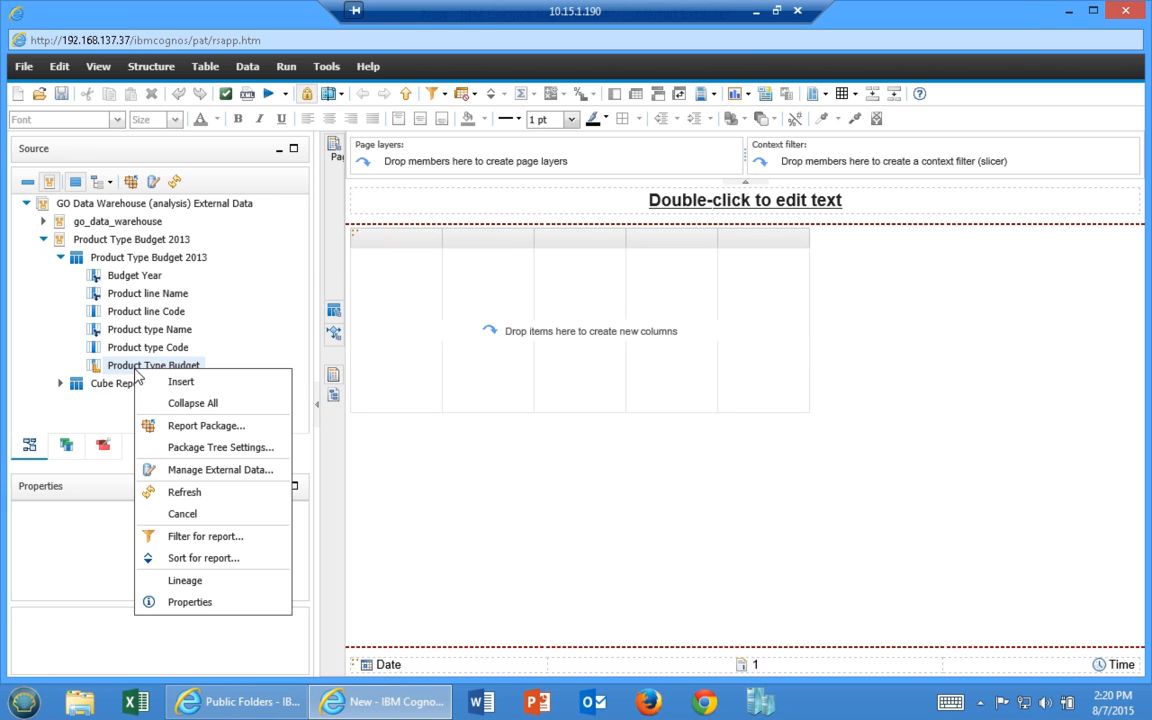
{"action": "left_click", "coordinate": [196, 607]}
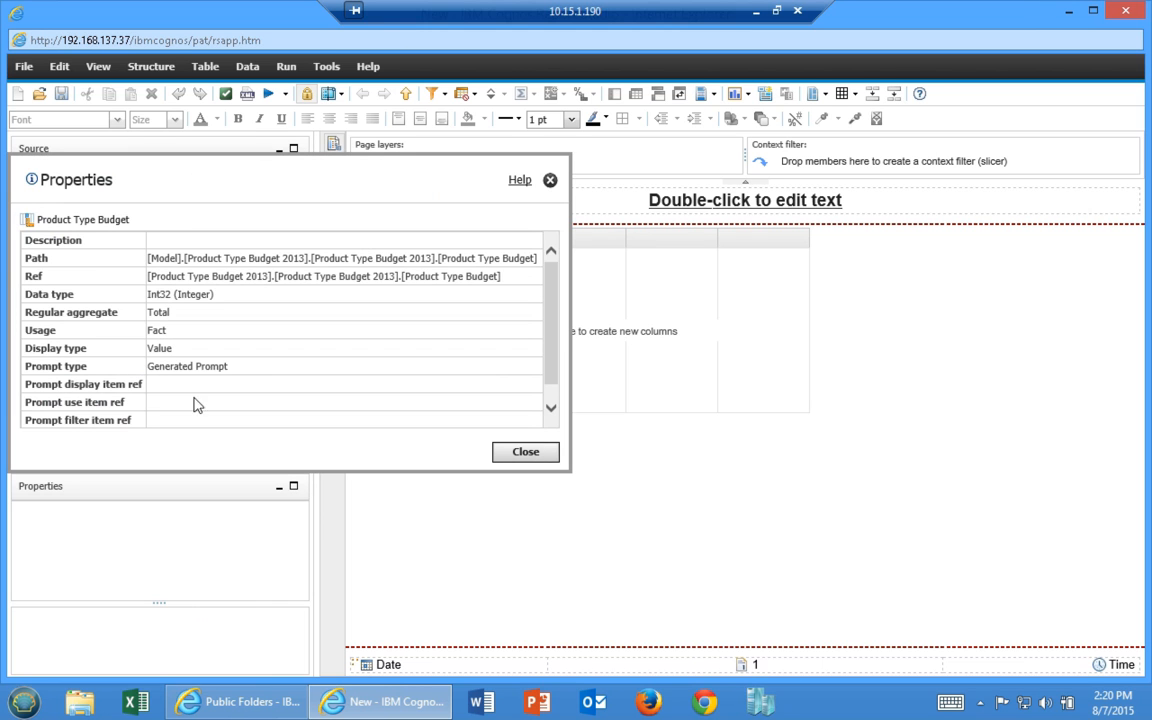
{"action": "left_click", "coordinate": [525, 451]}
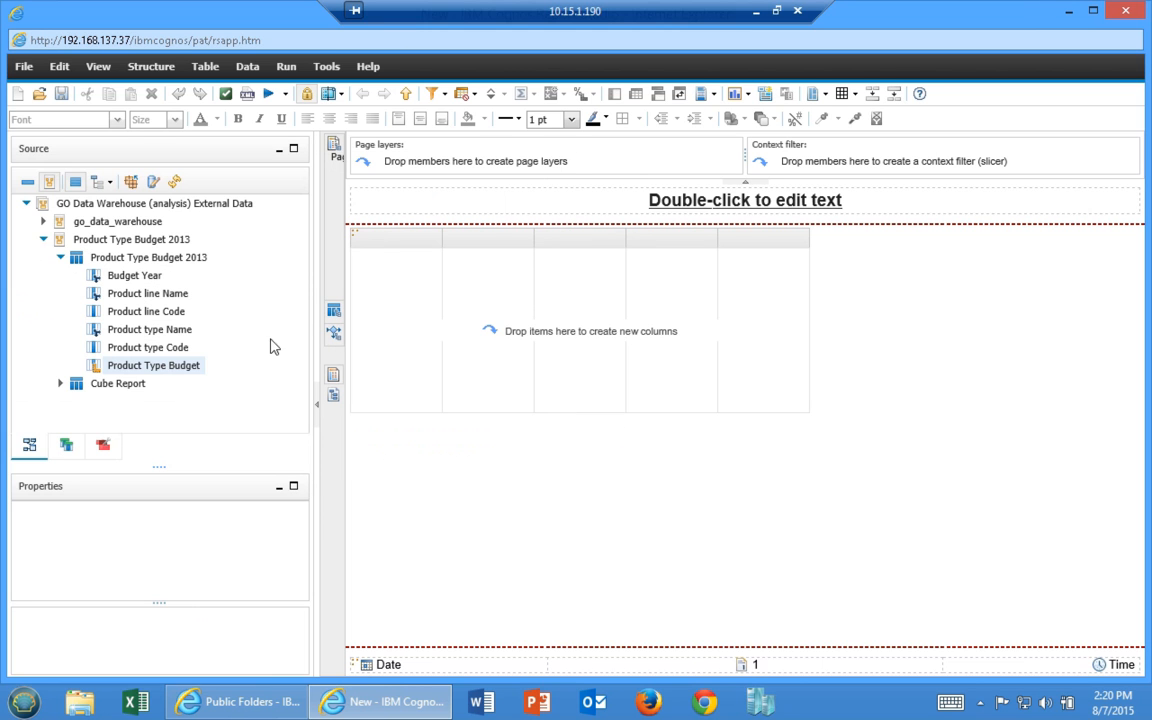
Add Product line Name, Product type Name, Revenue, Product cost, Planned revenue and Product Type Budget columns
{"action": "left_click", "coordinate": [61, 384]}
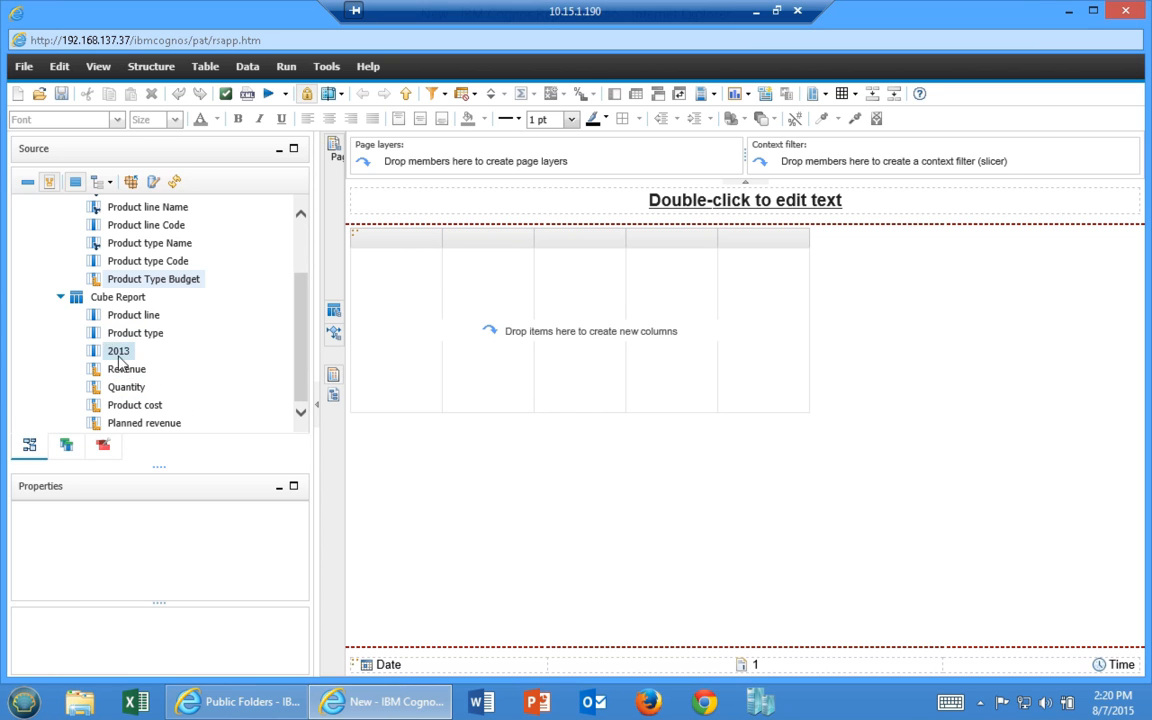
{"action": "scroll", "coordinate": [301, 360], "scroll_direction": "up", "scroll_amount": 3}
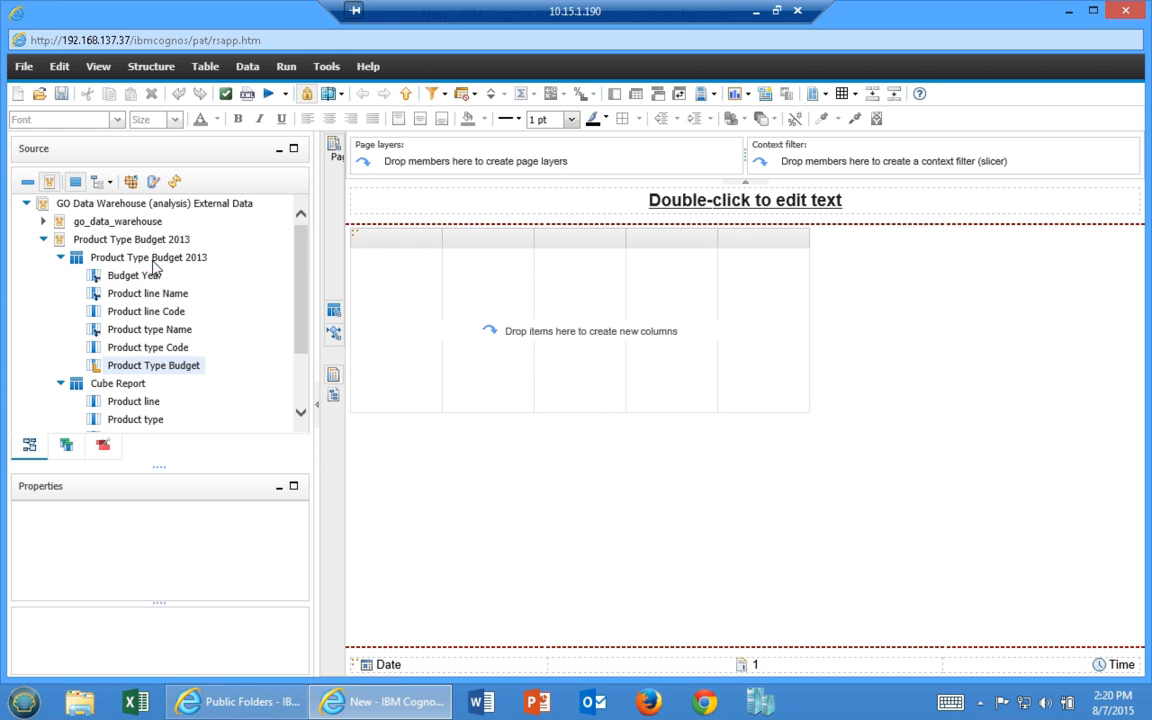
{"action": "double_click", "coordinate": [141, 294]}
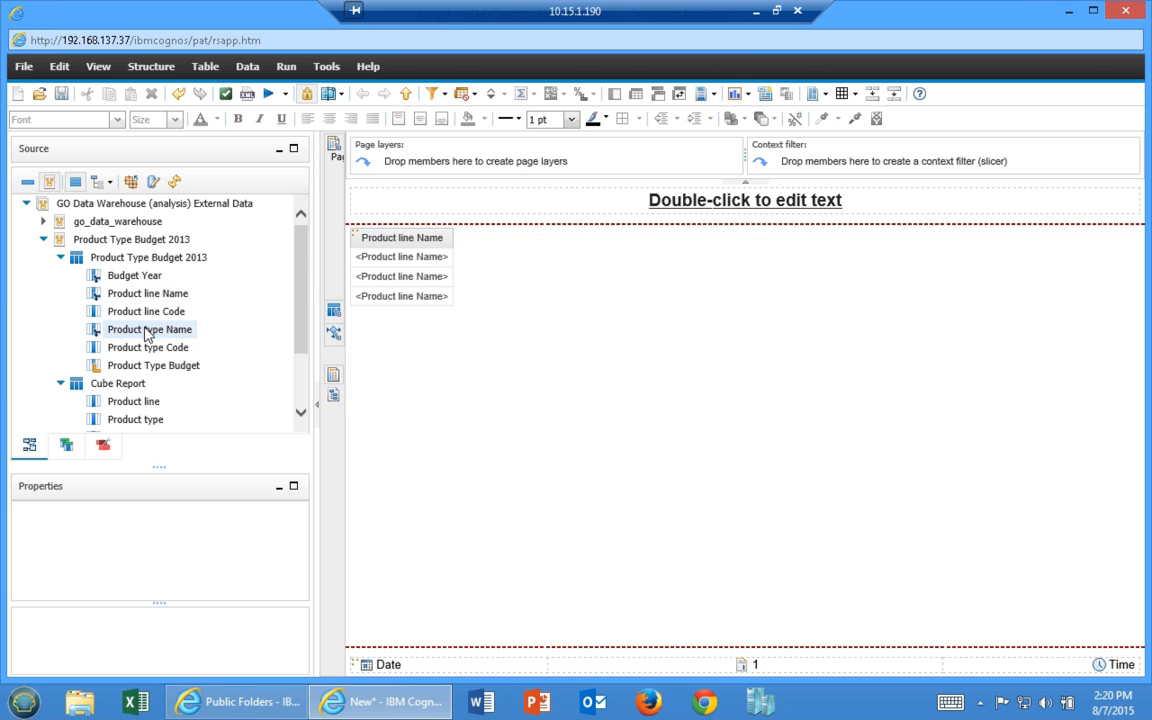
{"action": "double_click", "coordinate": [146, 330]}
{"action": "scroll", "coordinate": [140, 400], "scroll_direction": "down", "scroll_amount": 2}
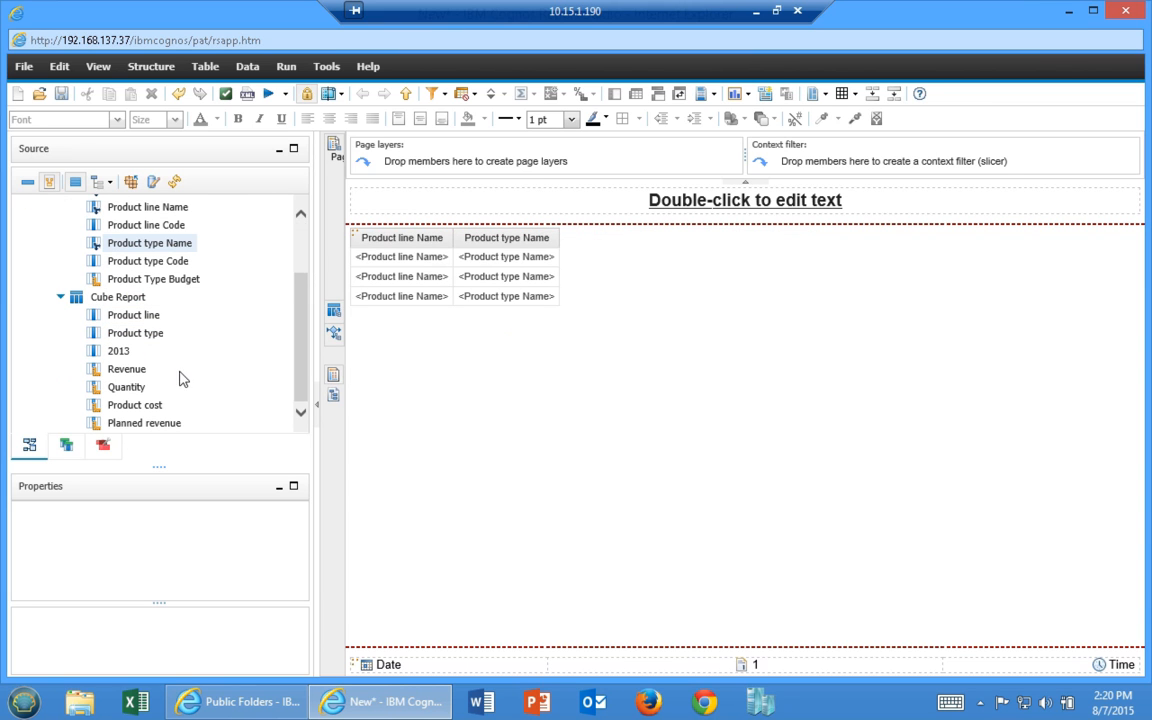
{"action": "double_click", "coordinate": [127, 370]}
{"action": "double_click", "coordinate": [135, 405]}
{"action": "double_click", "coordinate": [140, 424]}
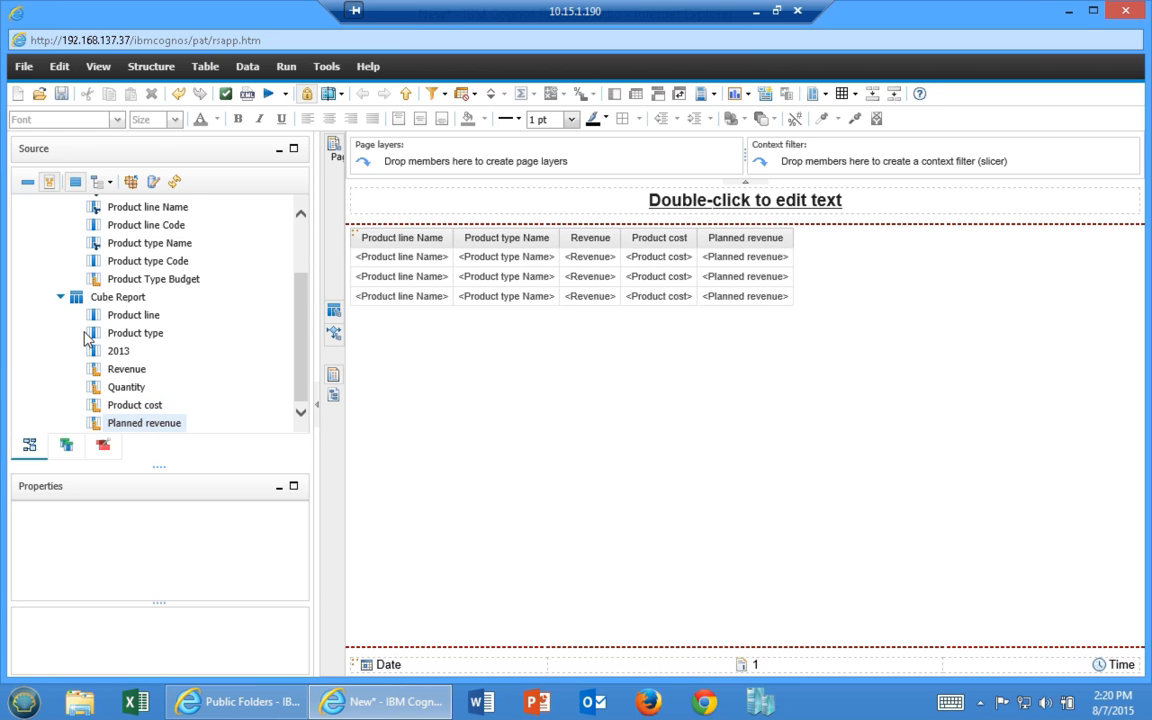
{"action": "double_click", "coordinate": [160, 285]}
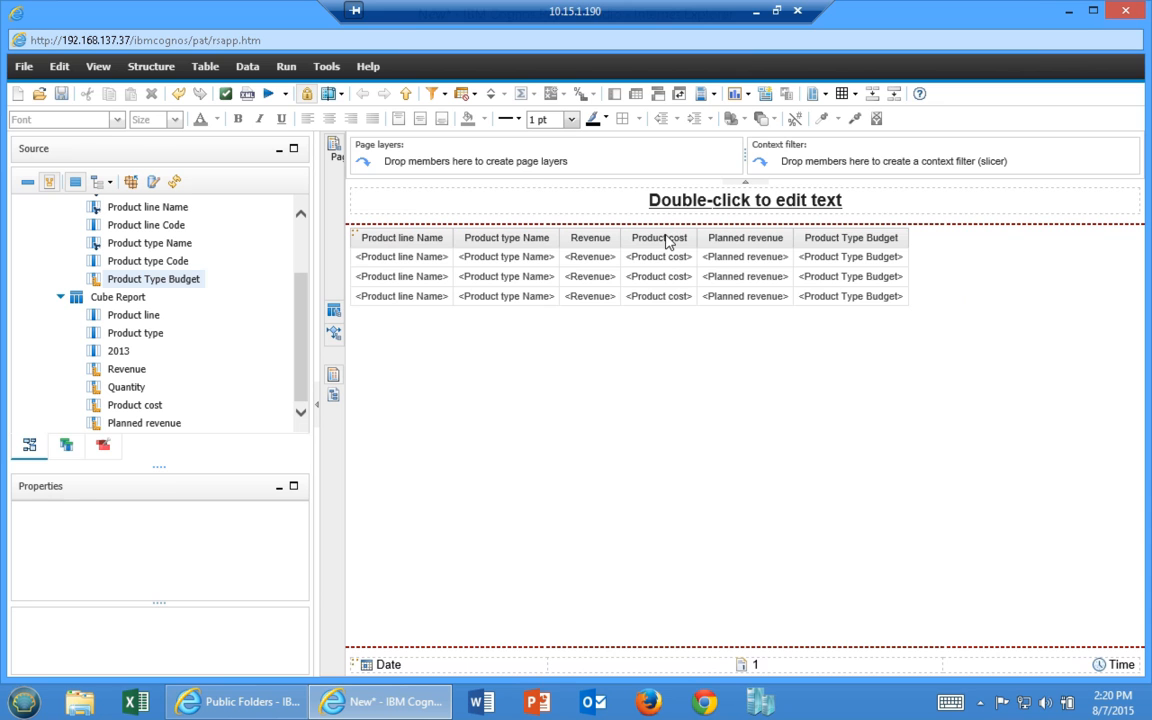
Move Product cost after Planned revenue and select it together with Product Type Budget
{"action": "mouse_move", "coordinate": [659, 262]}
{"action": "left_mouse_down"}
{"action": "mouse_move", "coordinate": [653, 238]}
{"action": "mouse_move", "coordinate": [784, 257]}
{"action": "mouse_move", "coordinate": [771, 422]}
{"action": "mouse_move", "coordinate": [679, 272]}
{"action": "left_mouse_up"}
{"action": "left_click", "coordinate": [748, 238]}
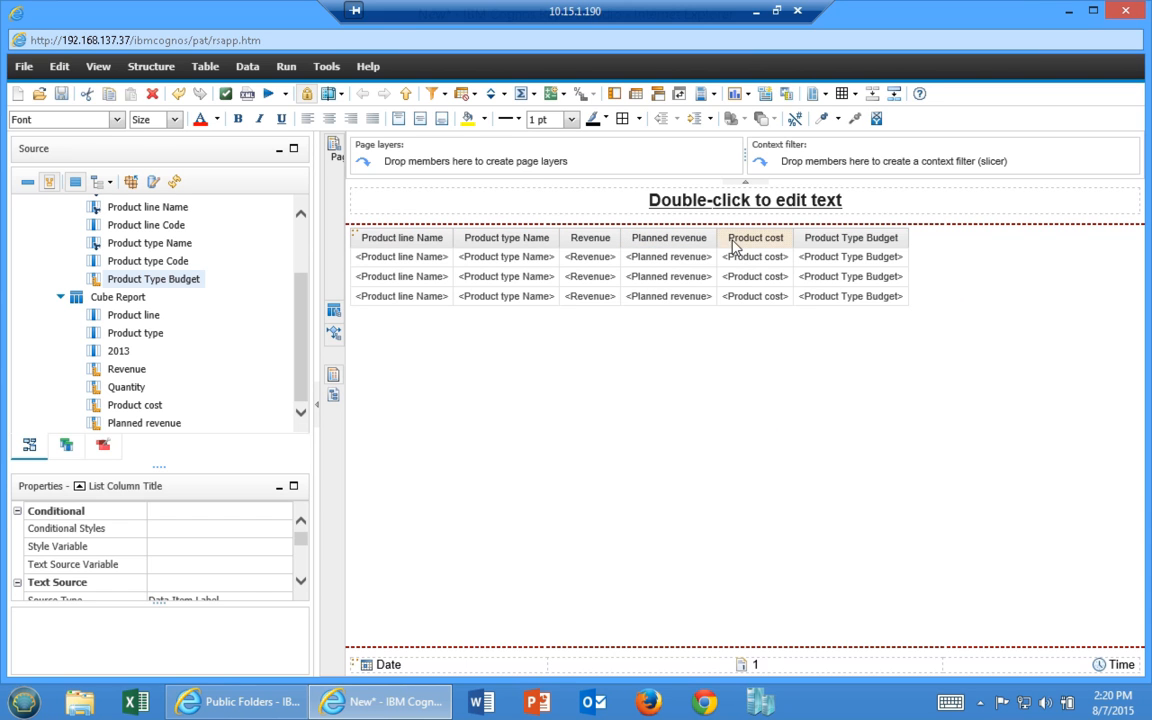
{"action": "left_click", "coordinate": [828, 240], "text": "ctrl"}
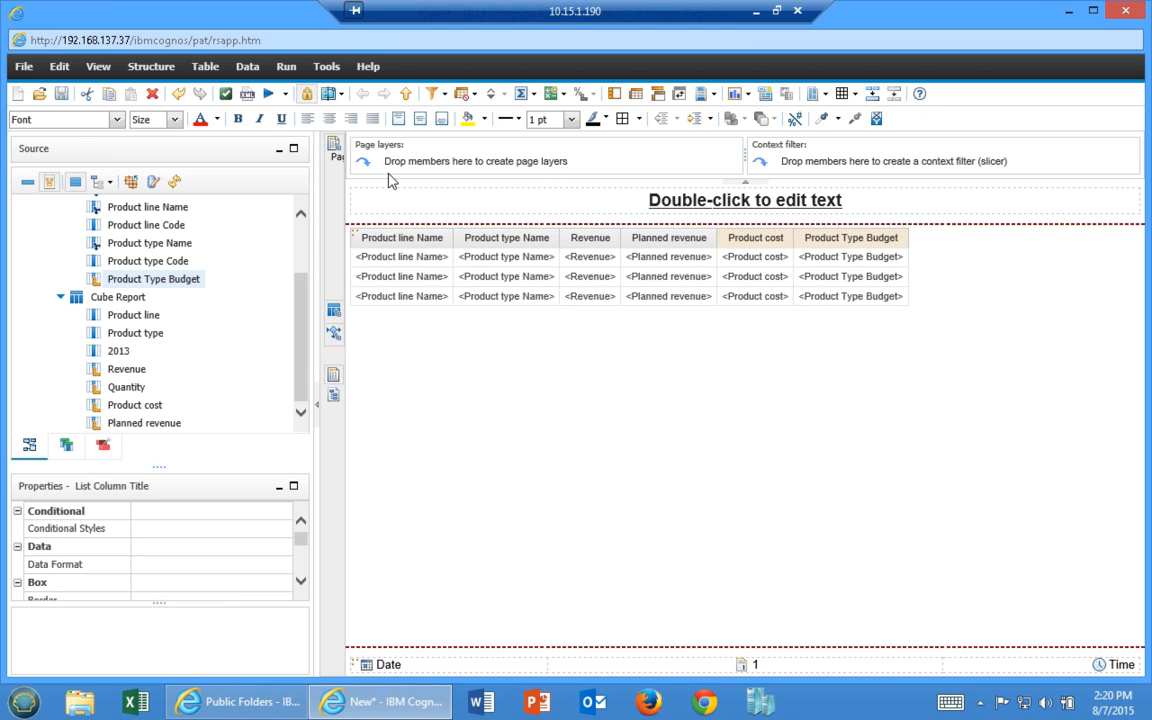
Add a Product cost minus Product Type Budget column labelled 'Cost Budget Variance'
{"action": "left_click", "coordinate": [552, 94]}
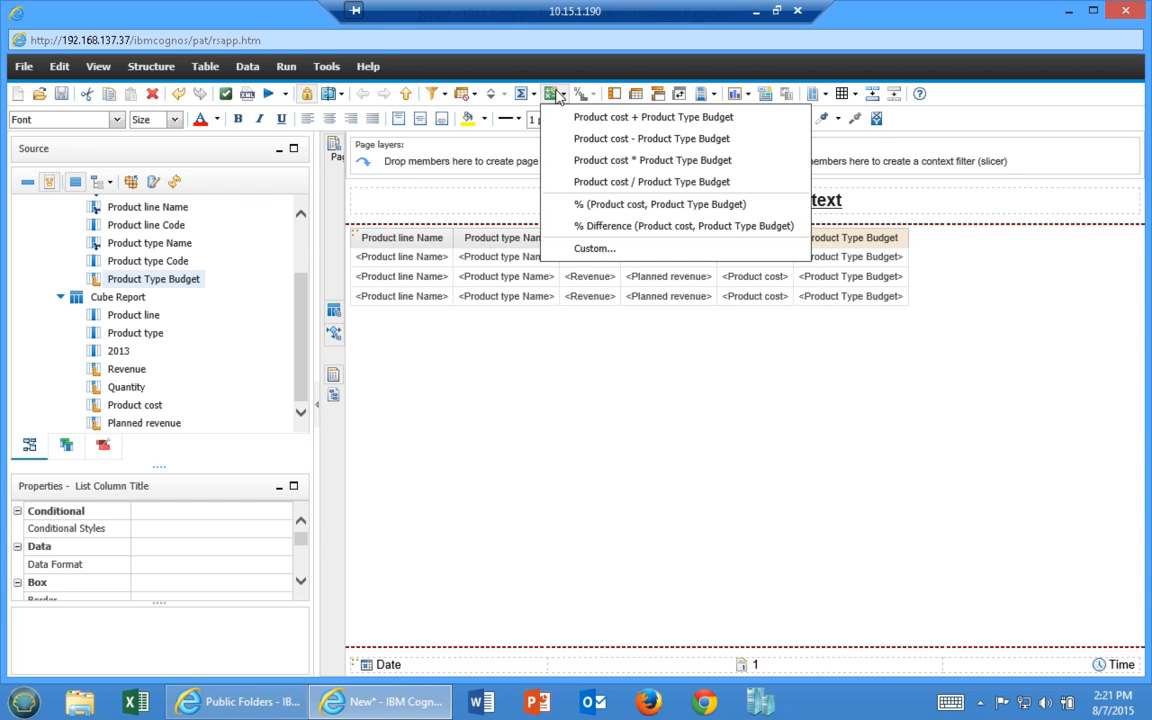
{"action": "left_click", "coordinate": [614, 140]}
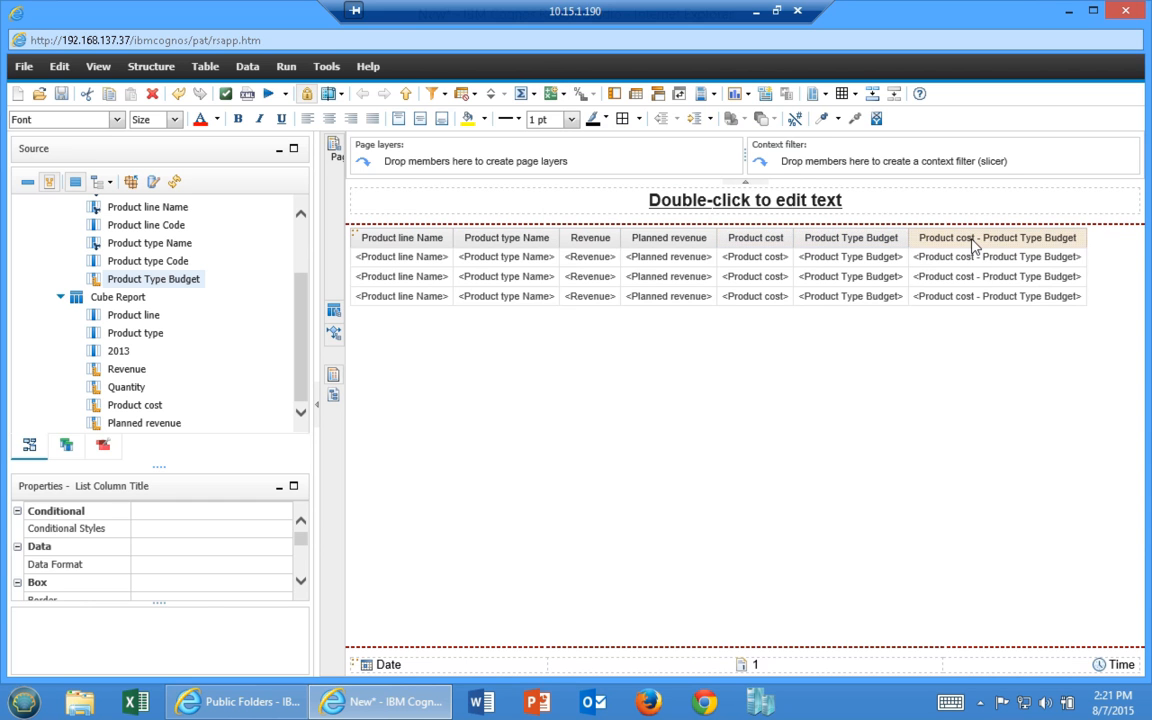
{"action": "right_click", "coordinate": [970, 240]}
{"action": "left_click", "coordinate": [1040, 275]}
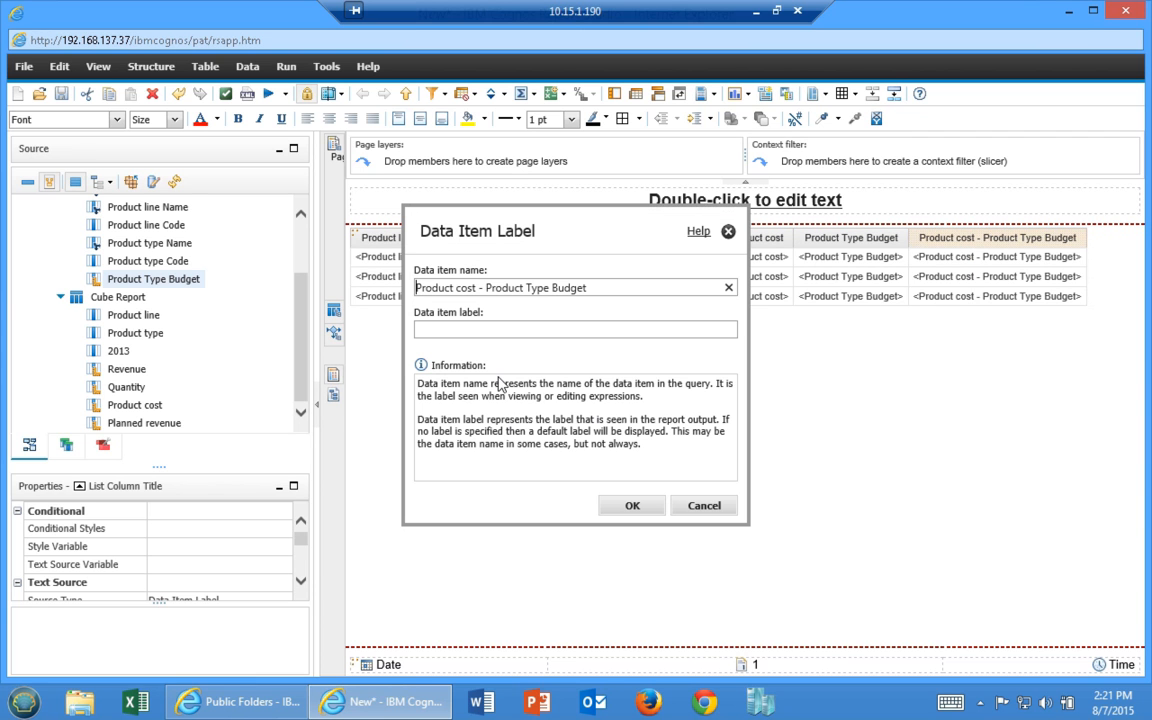
{"action": "type", "text": "Cost Budget Variance"}
{"action": "key", "text": "Return"}
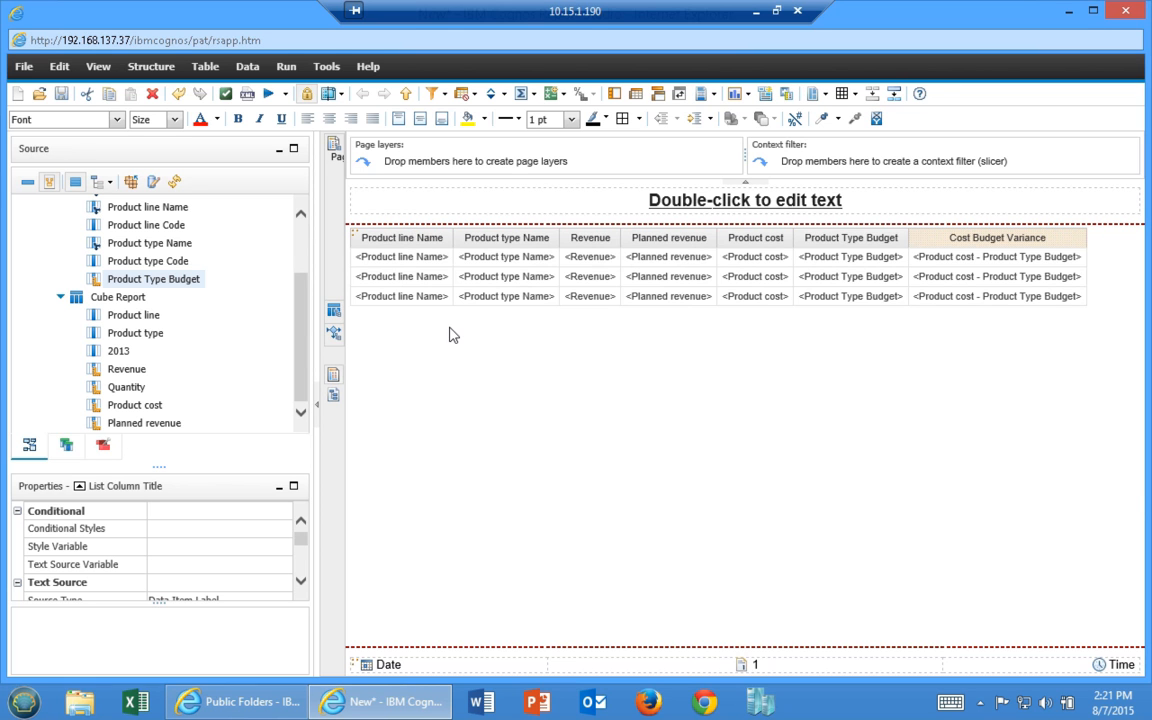
Group the list by Product line Name and select the five numeric columns
{"action": "left_click", "coordinate": [395, 286]}
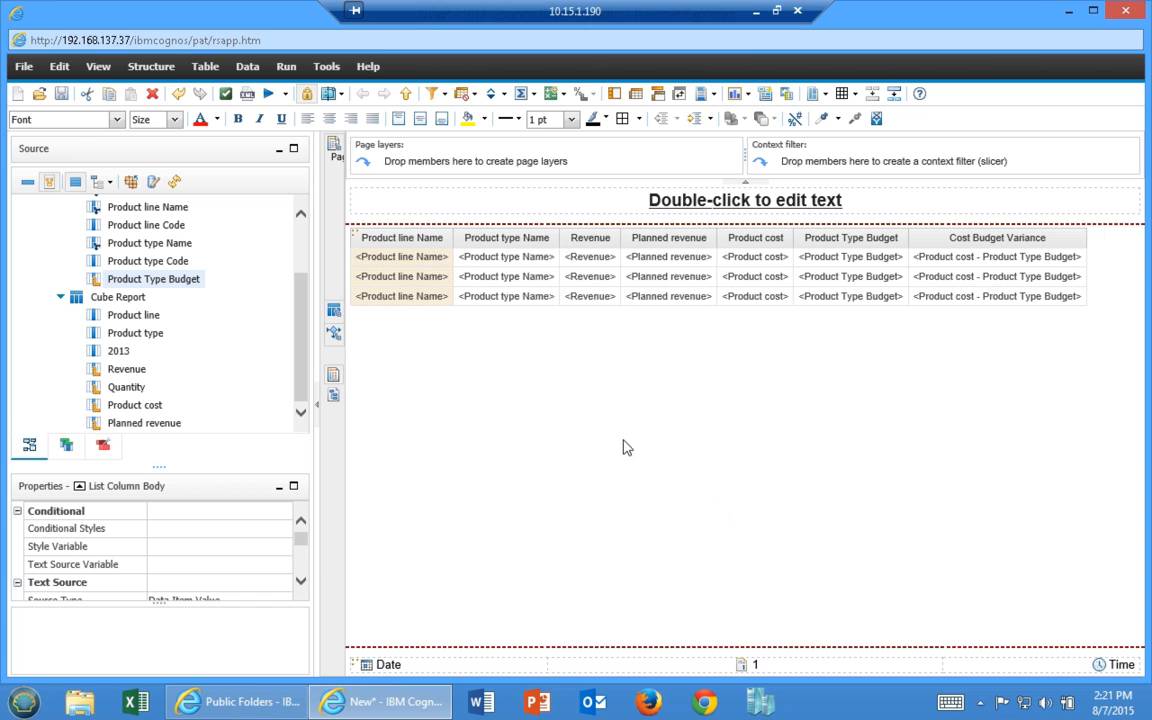
{"action": "left_click", "coordinate": [616, 282]}
{"action": "left_click", "coordinate": [687, 282], "text": "ctrl"}
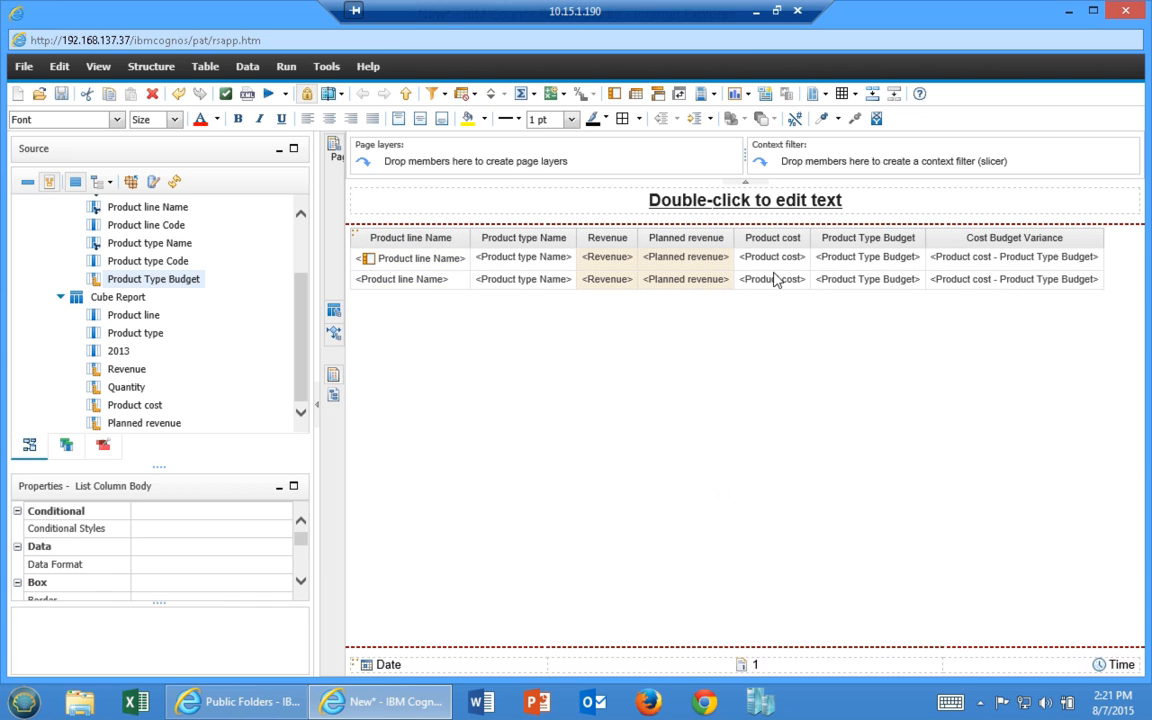
{"action": "left_click", "coordinate": [766, 284], "text": "ctrl"}
{"action": "left_click", "coordinate": [862, 279], "text": "ctrl"}
{"action": "left_click", "coordinate": [992, 266], "text": "ctrl"}
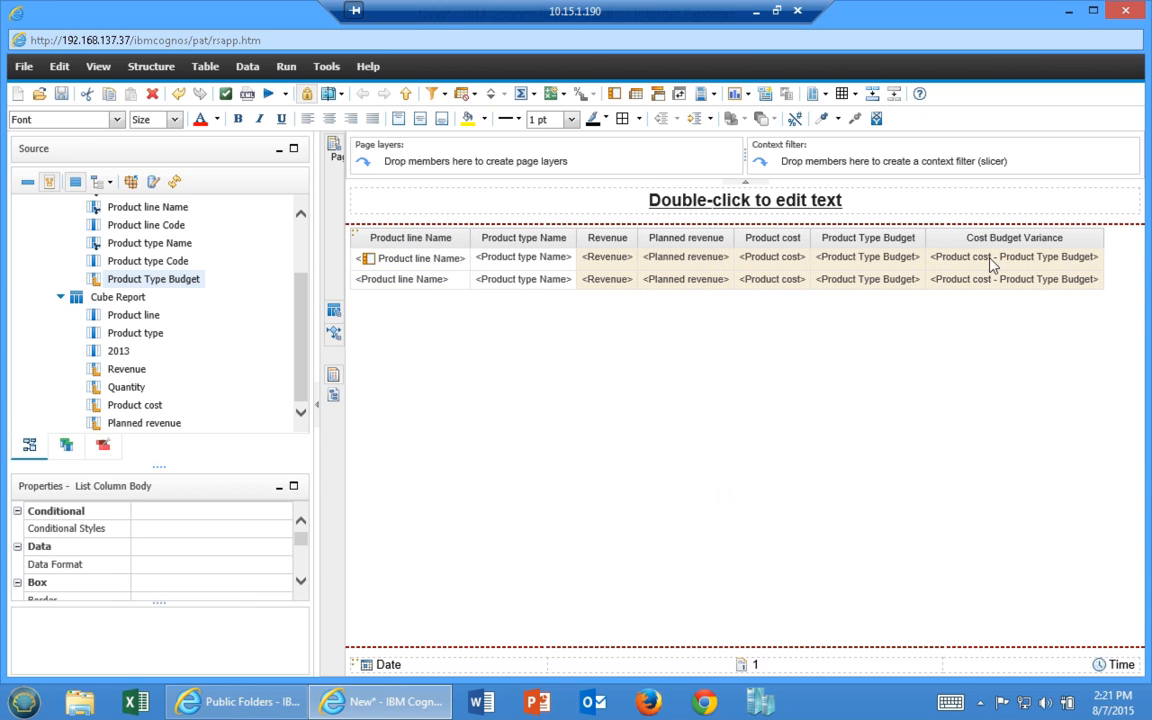
Total the numeric columns per product line and overall, then run the report
{"action": "left_click", "coordinate": [532, 94]}
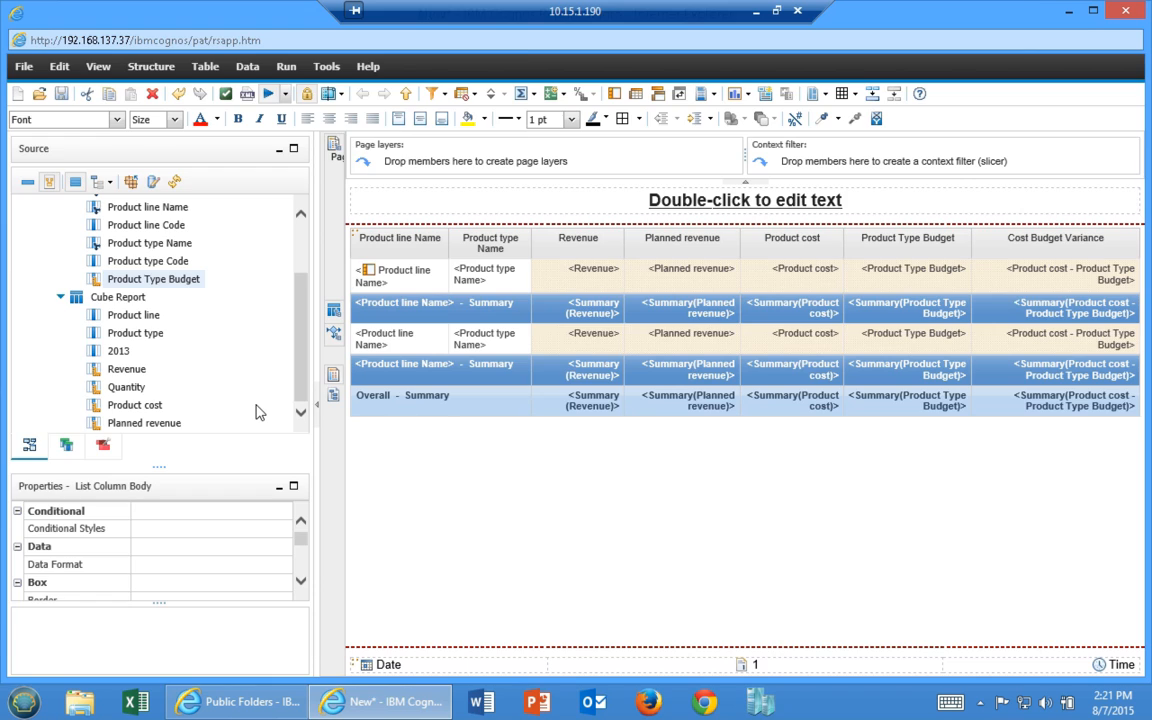
{"action": "key", "text": "ctrl+r"}
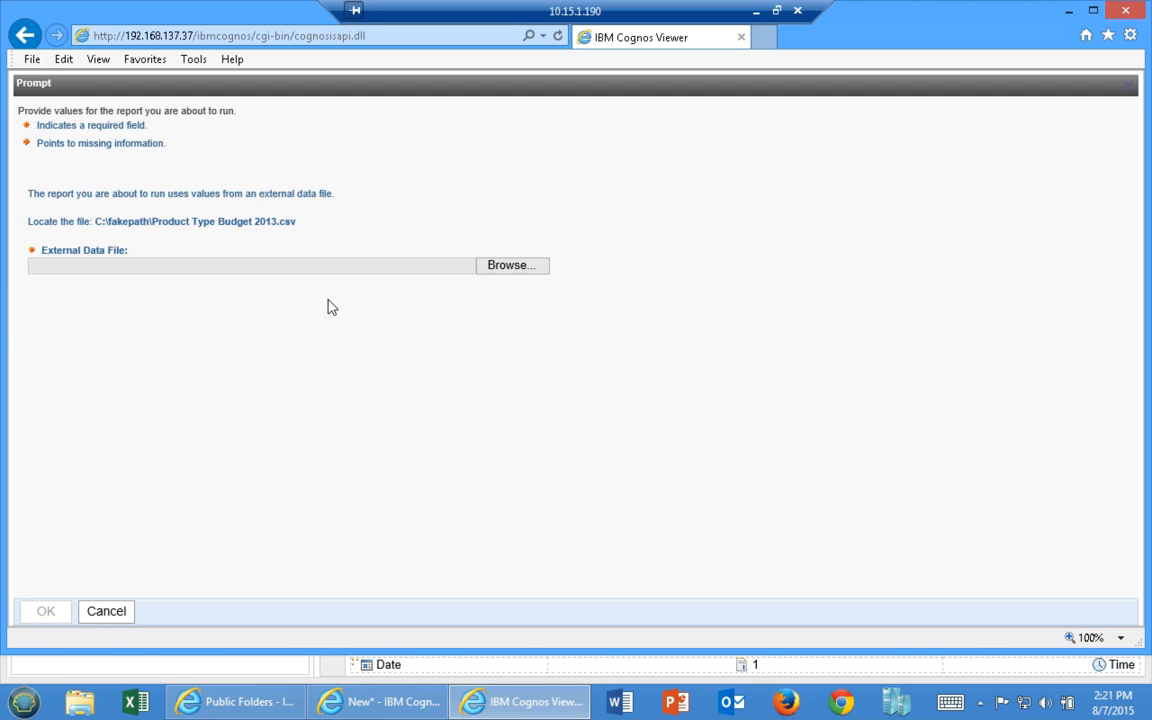
Supply Product Type Budget 2013.csv and page to the Overall summary revenue of 1,137,682,397.47
{"action": "left_click", "coordinate": [419, 265]}
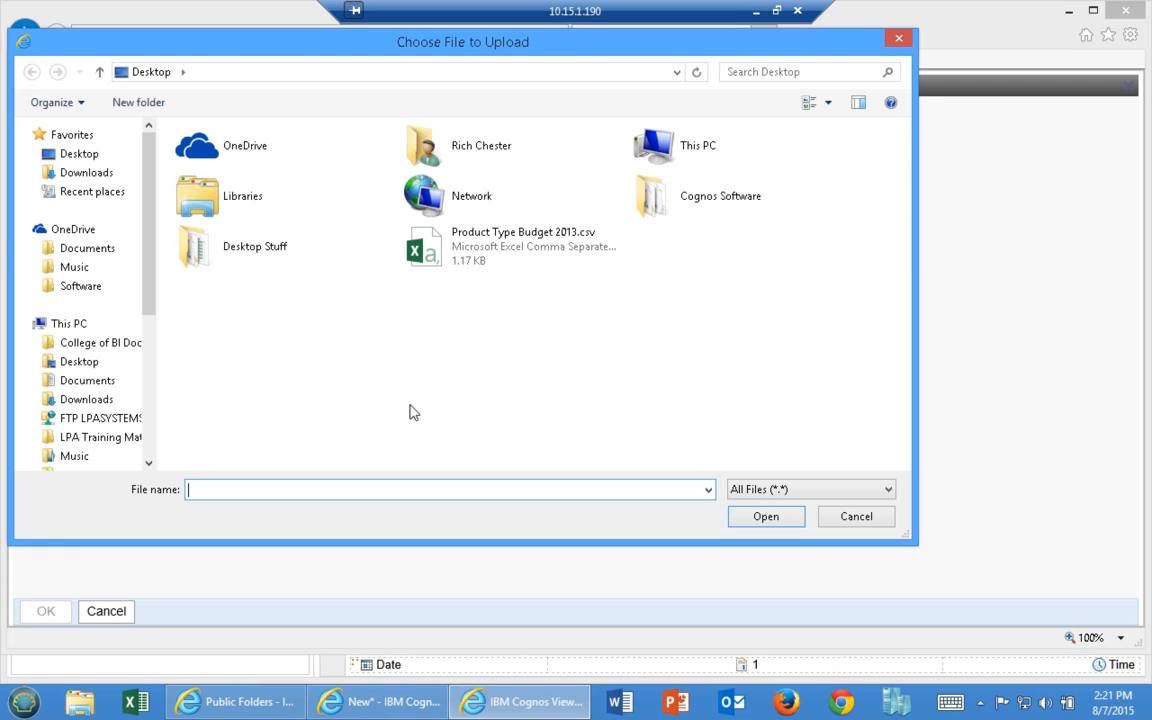
{"action": "double_click", "coordinate": [459, 262]}
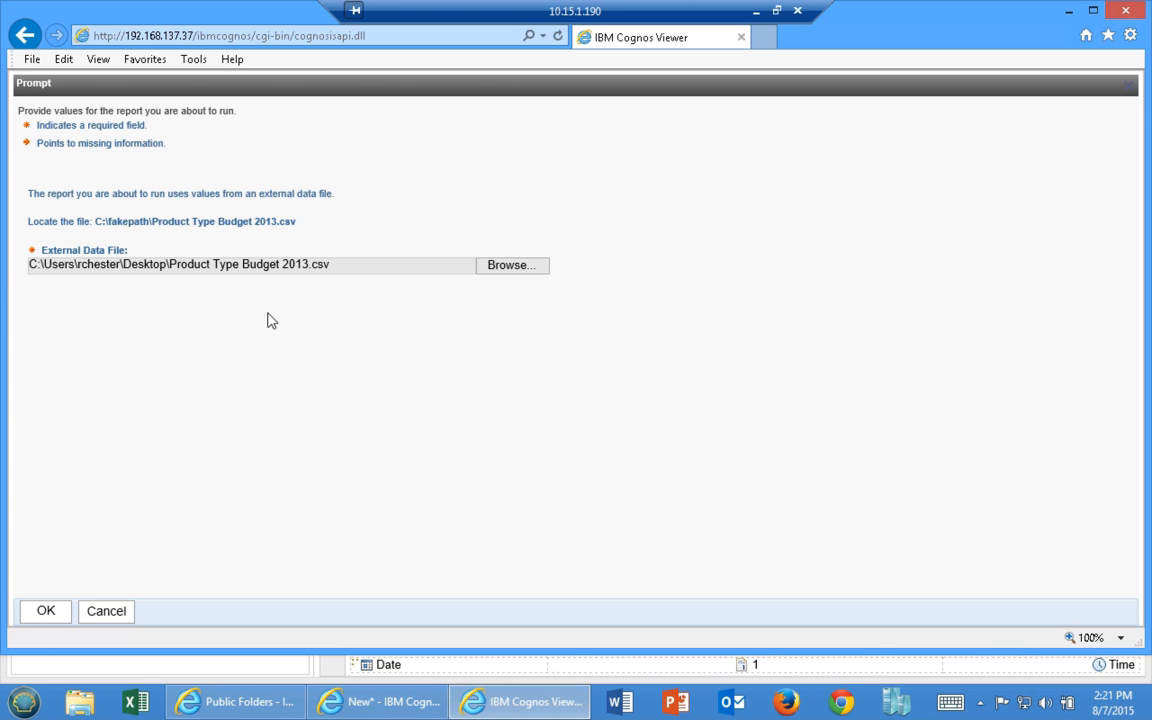
{"action": "left_click", "coordinate": [43, 614]}
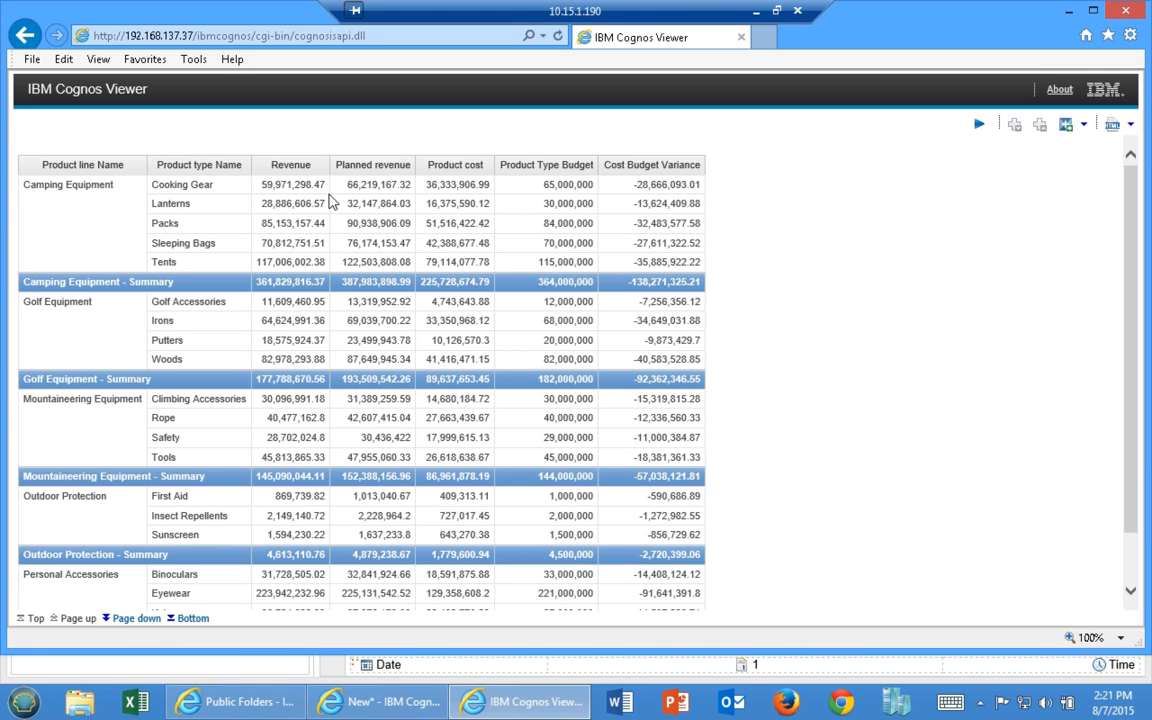
{"action": "scroll", "coordinate": [330, 201], "scroll_direction": "down", "scroll_amount": 3}
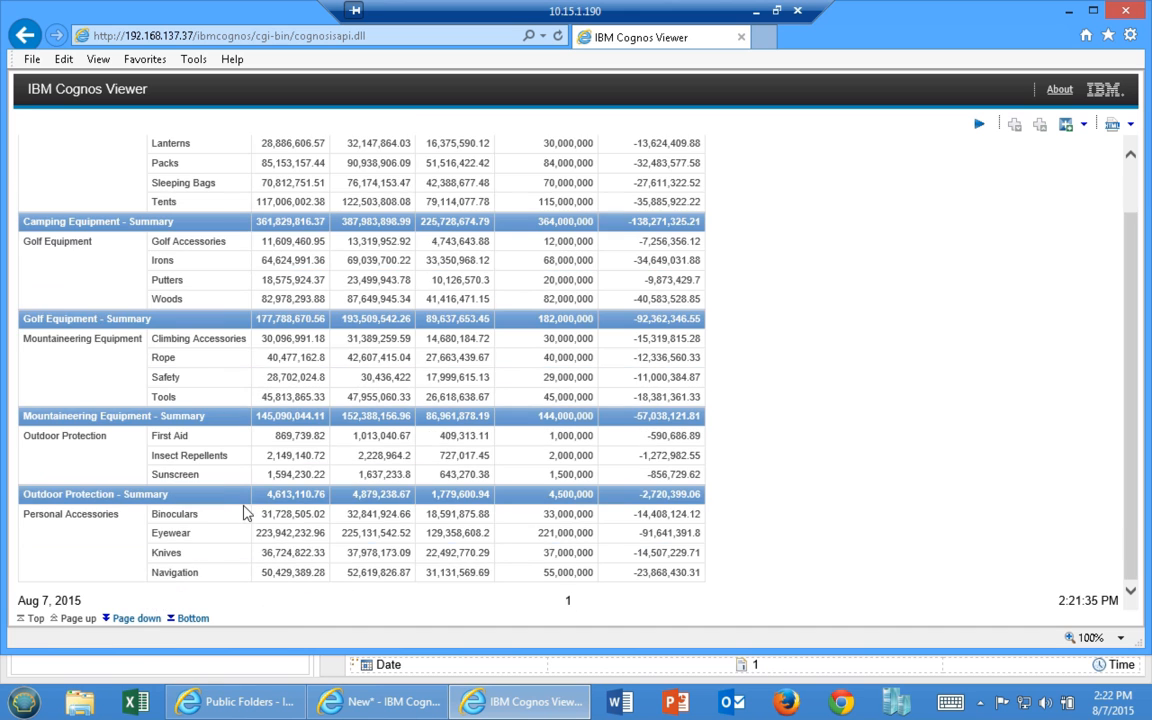
{"action": "left_click", "coordinate": [136, 618]}
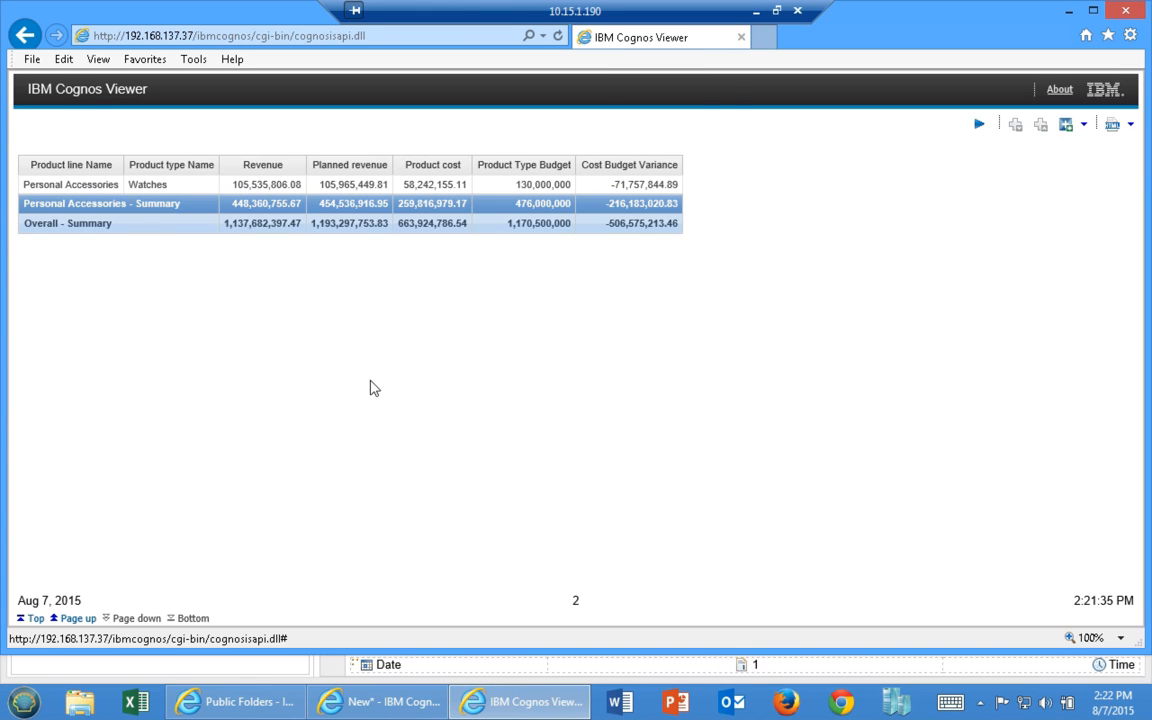
Close the preview, save the report as 'External Data Report', and return to Cognos Connection
{"action": "left_click", "coordinate": [741, 37]}
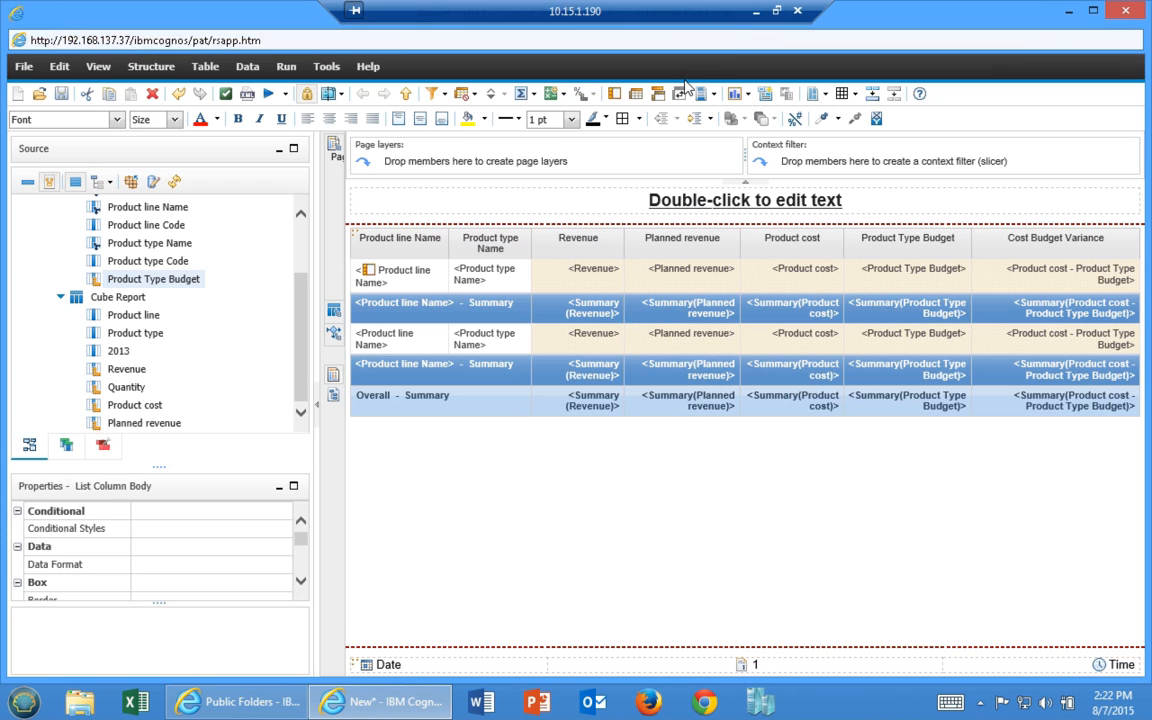
{"action": "left_click", "coordinate": [61, 93]}
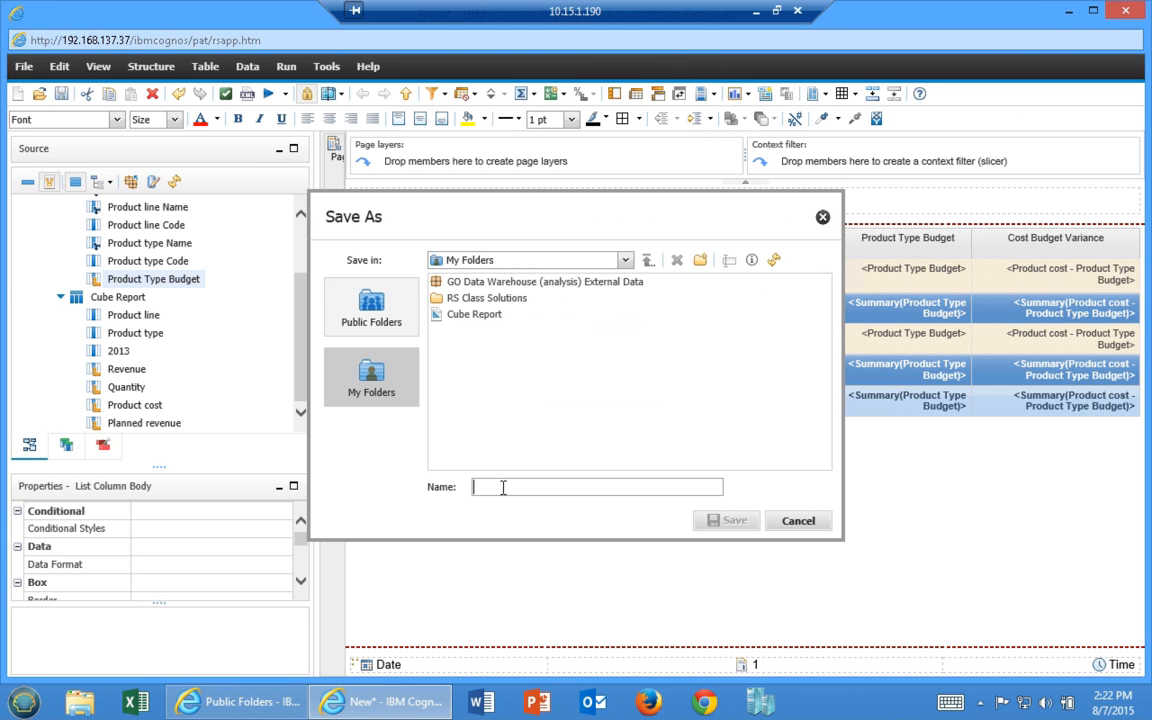
{"action": "type", "text": "External Data Report"}
{"action": "key", "text": "Return"}
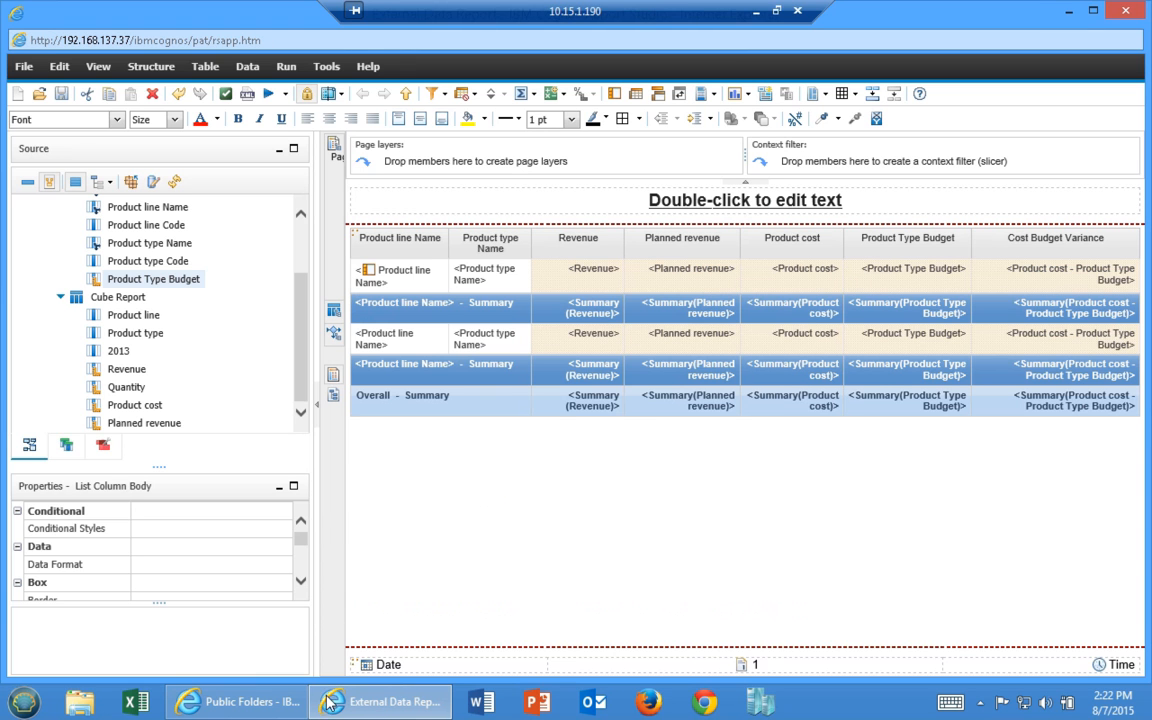
{"action": "left_click", "coordinate": [240, 701]}
Run External Data Report from My Folders in a maximized portal, then return to My Folders
{"action": "left_click", "coordinate": [281, 161]}
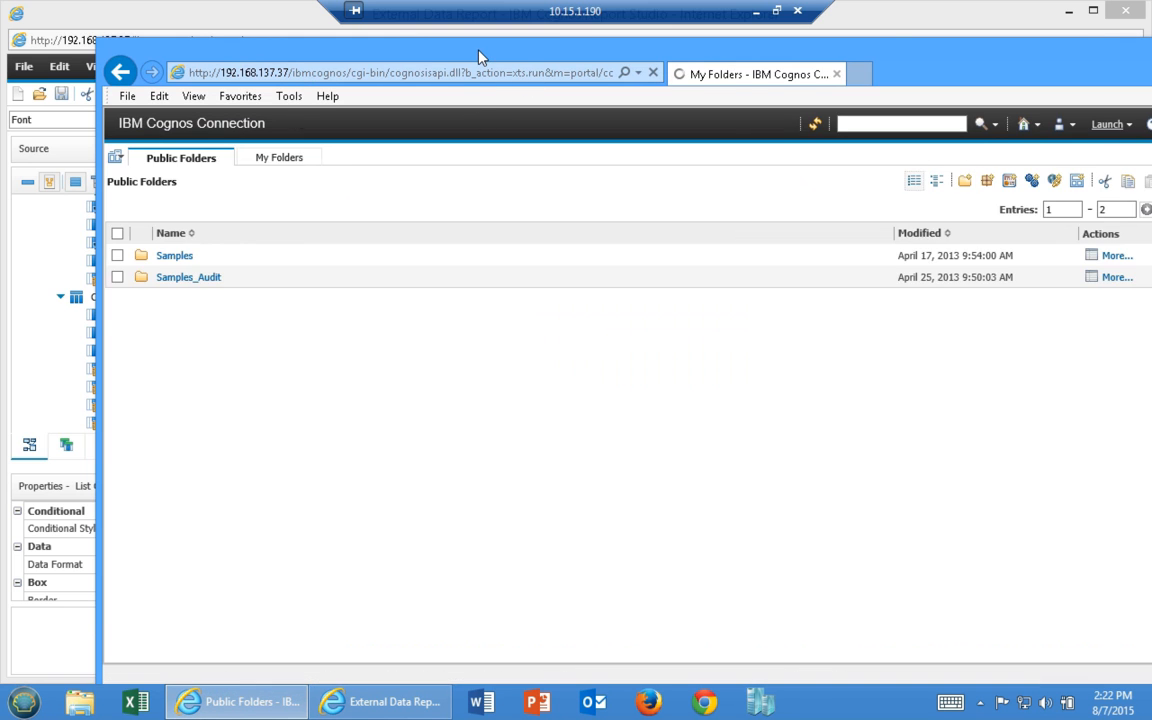
{"action": "left_click_drag", "start_coordinate": [399, 33], "coordinate": [399, 33]}
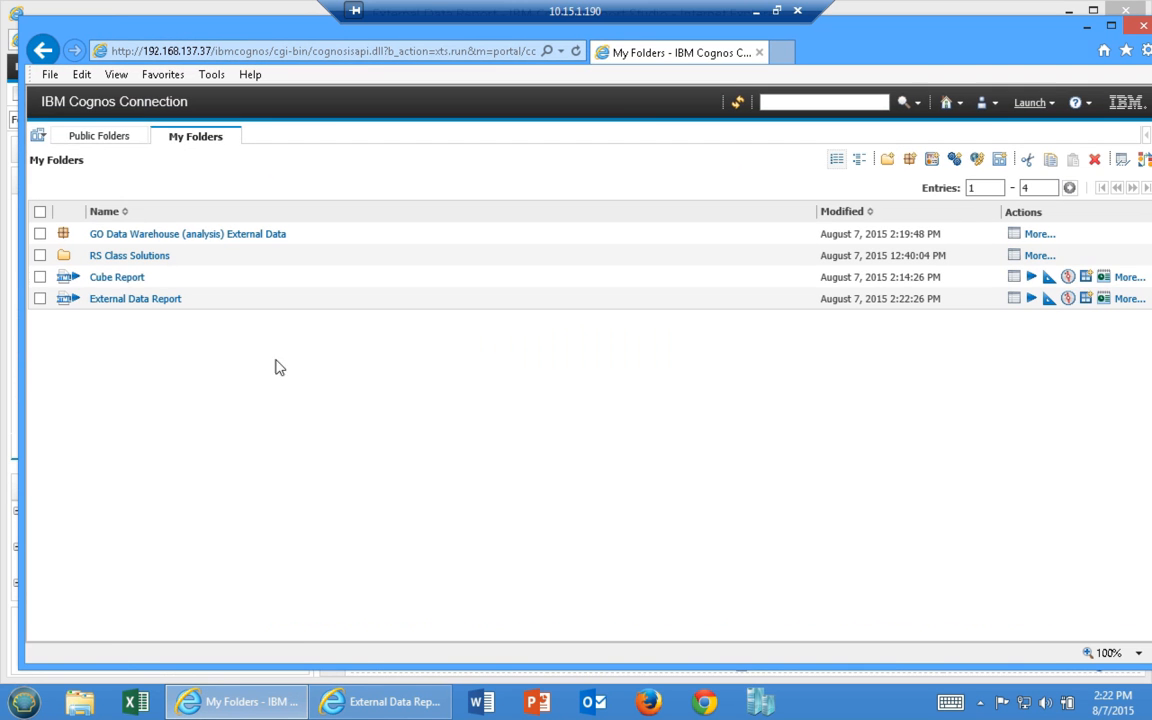
{"action": "left_click", "coordinate": [131, 299]}
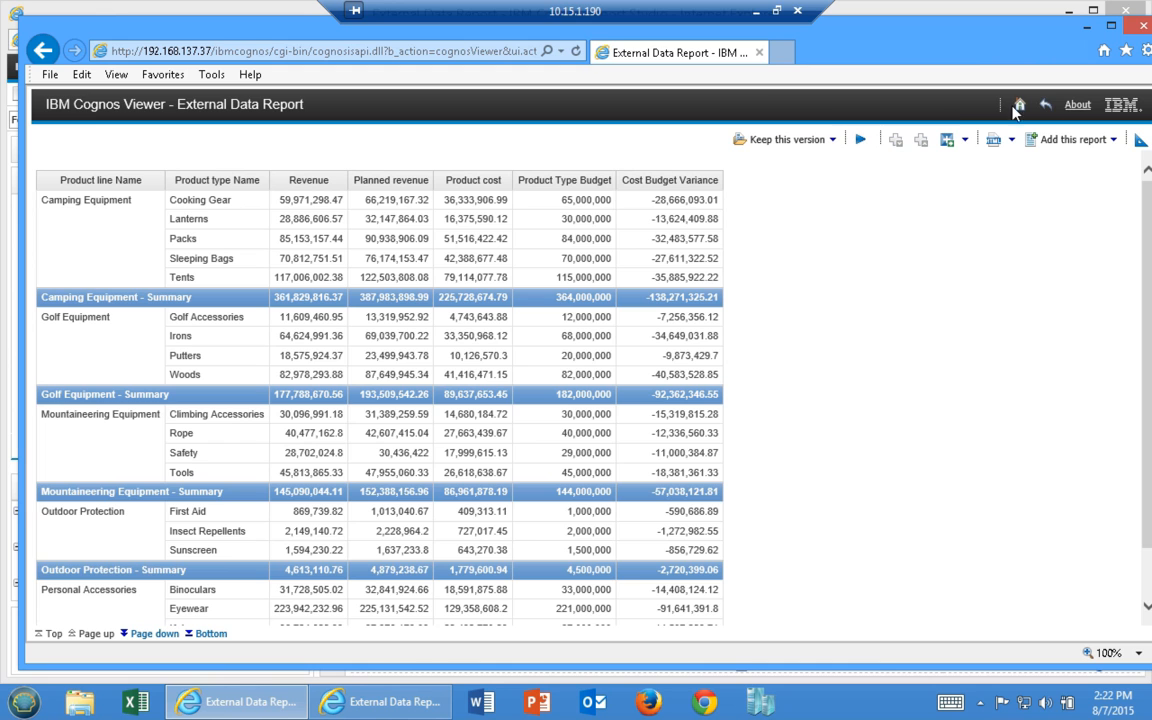
{"action": "left_click", "coordinate": [1045, 104]}
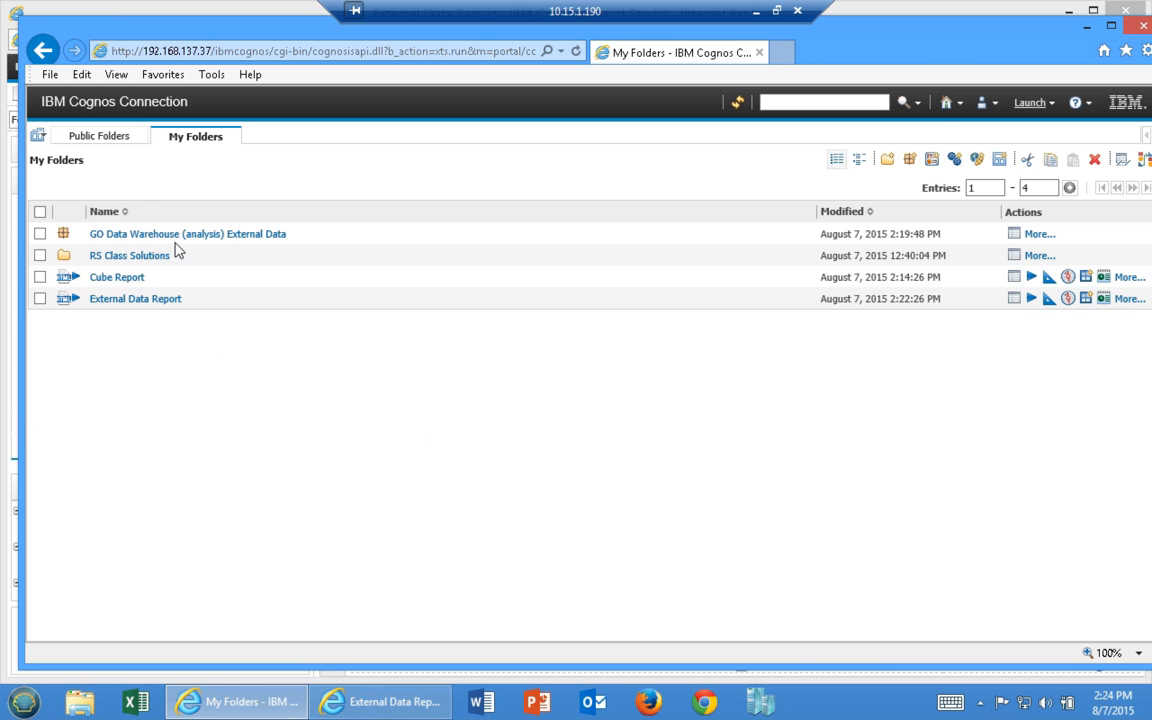
Browse Public Folders > Samples > Models and open Set properties for GO Data Warehouse (query)
{"action": "left_click", "coordinate": [102, 136]}
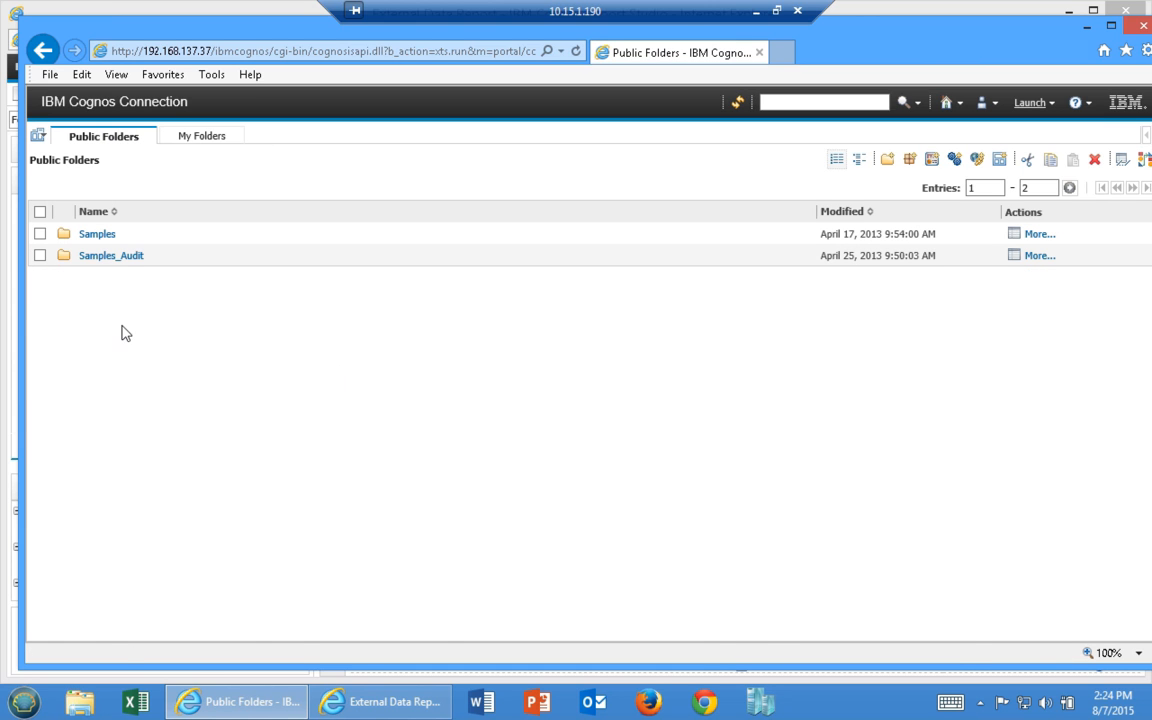
{"action": "left_click", "coordinate": [97, 234]}
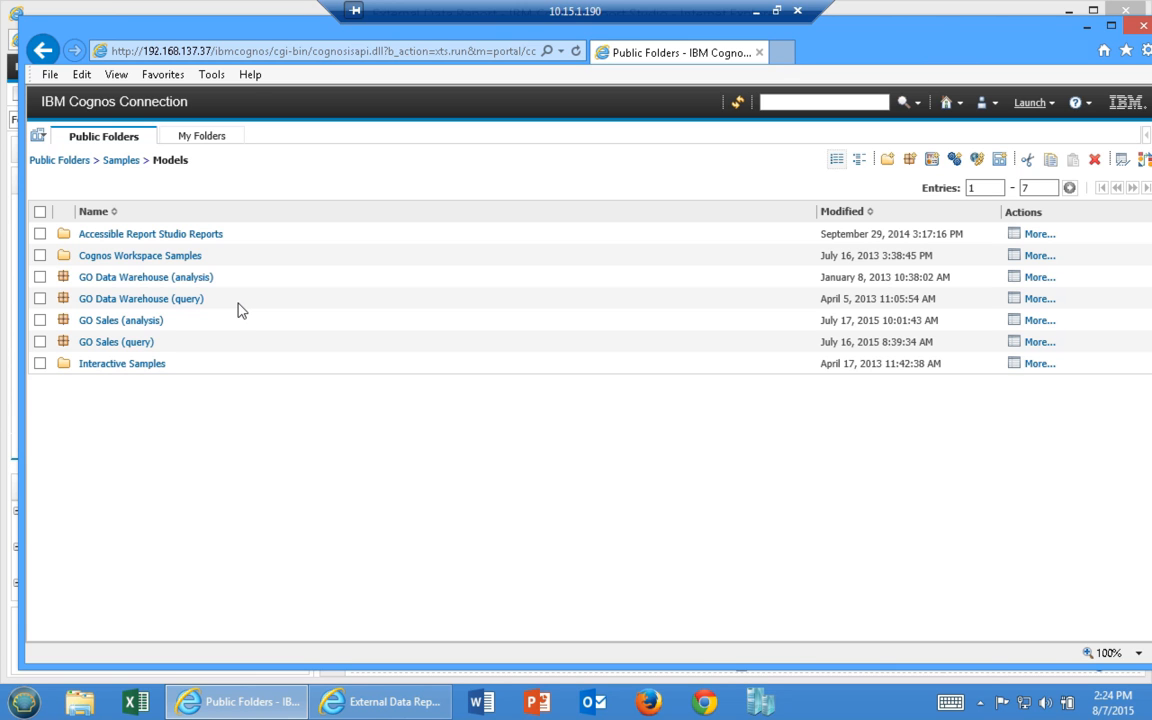
{"action": "left_click", "coordinate": [1014, 299]}
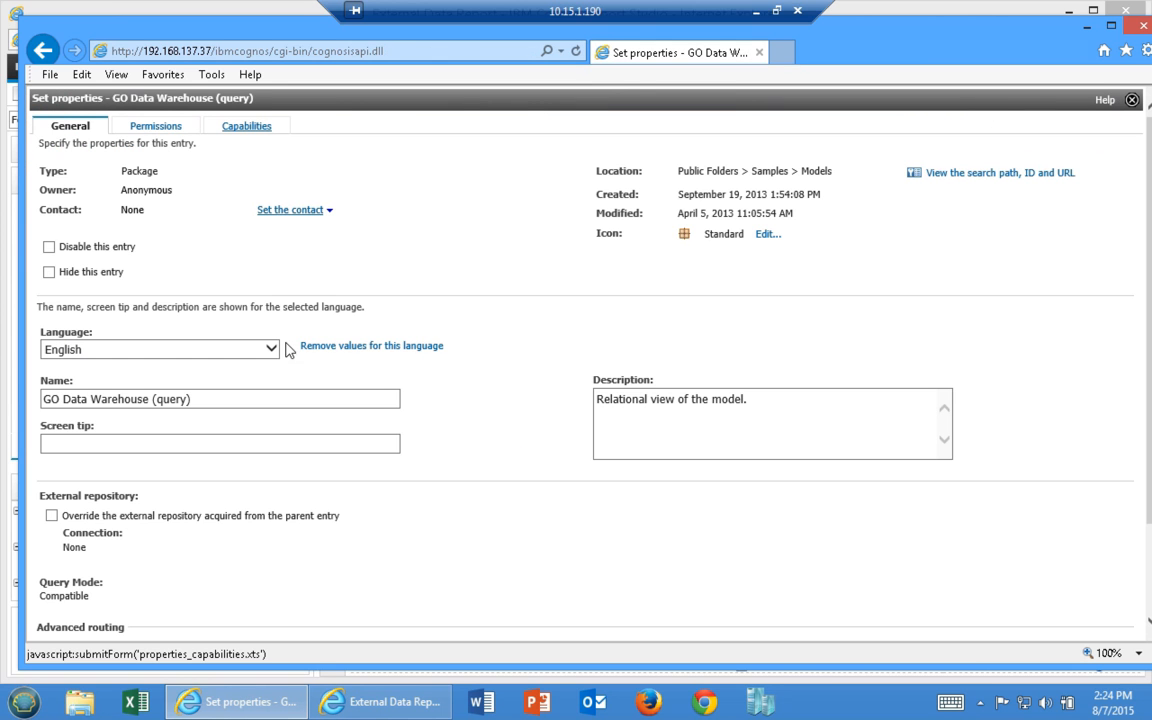
Override inherited capabilities and grant Everyone Report Studio's Allow External Data
{"action": "left_click", "coordinate": [254, 132]}
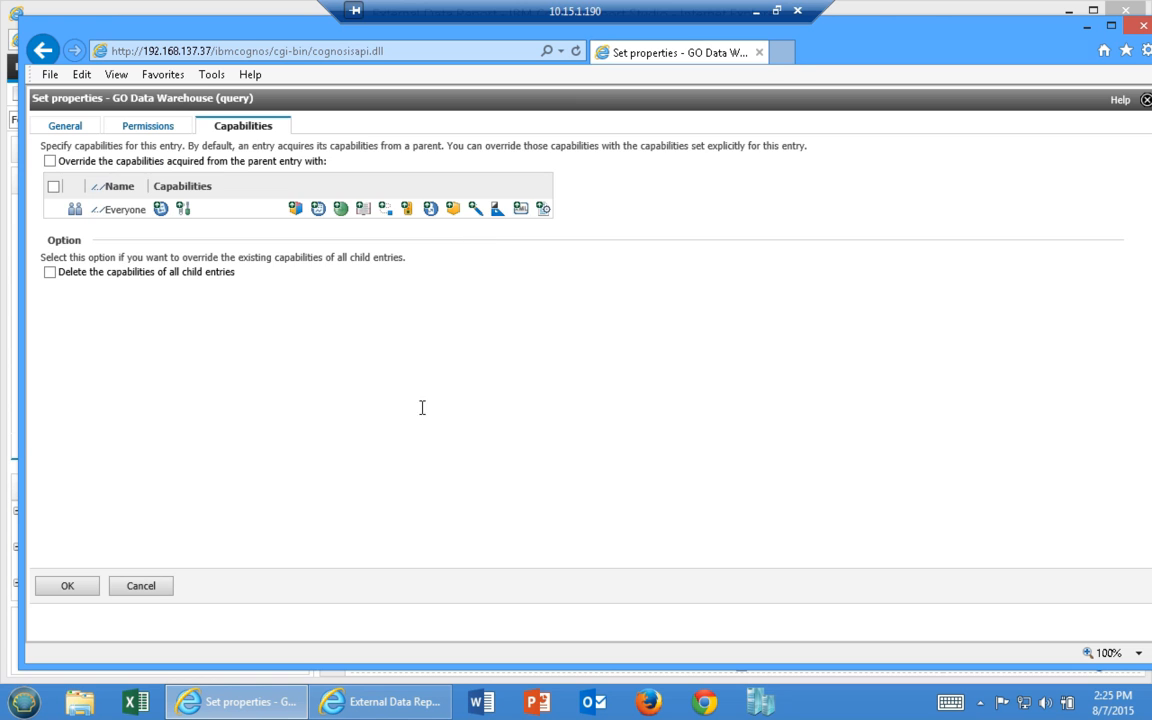
{"action": "left_click", "coordinate": [49, 161]}
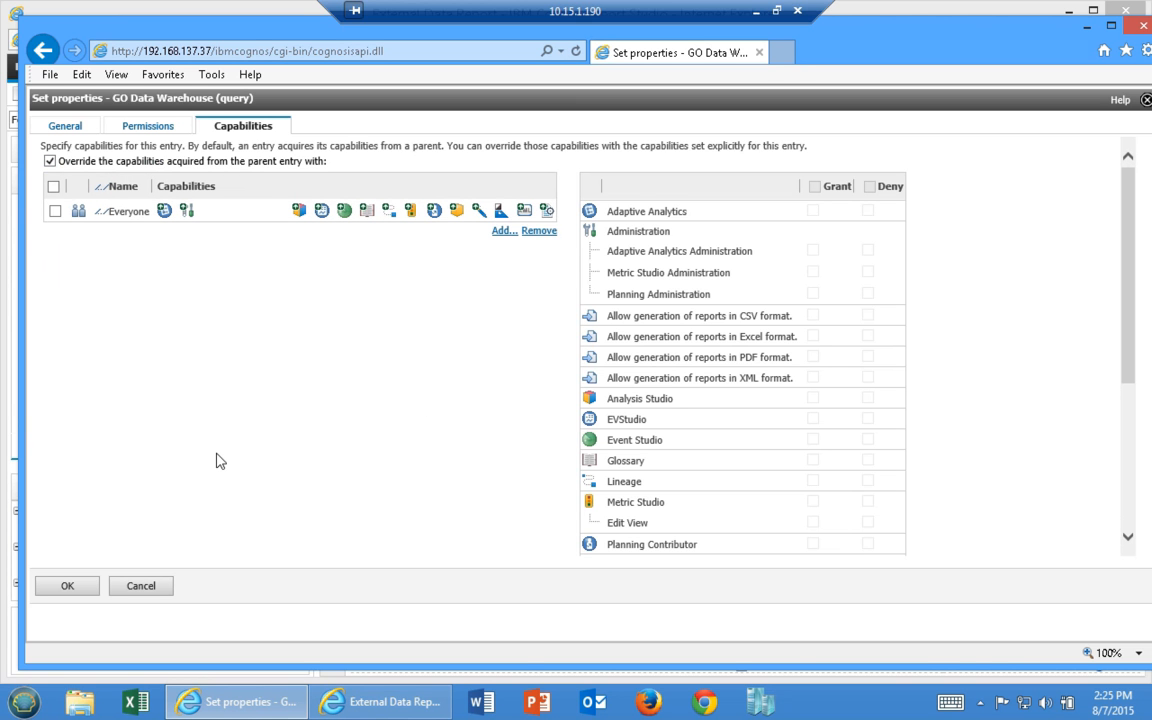
{"action": "left_click", "coordinate": [55, 211]}
{"action": "scroll", "coordinate": [702, 330], "scroll_direction": "down", "scroll_amount": 3}
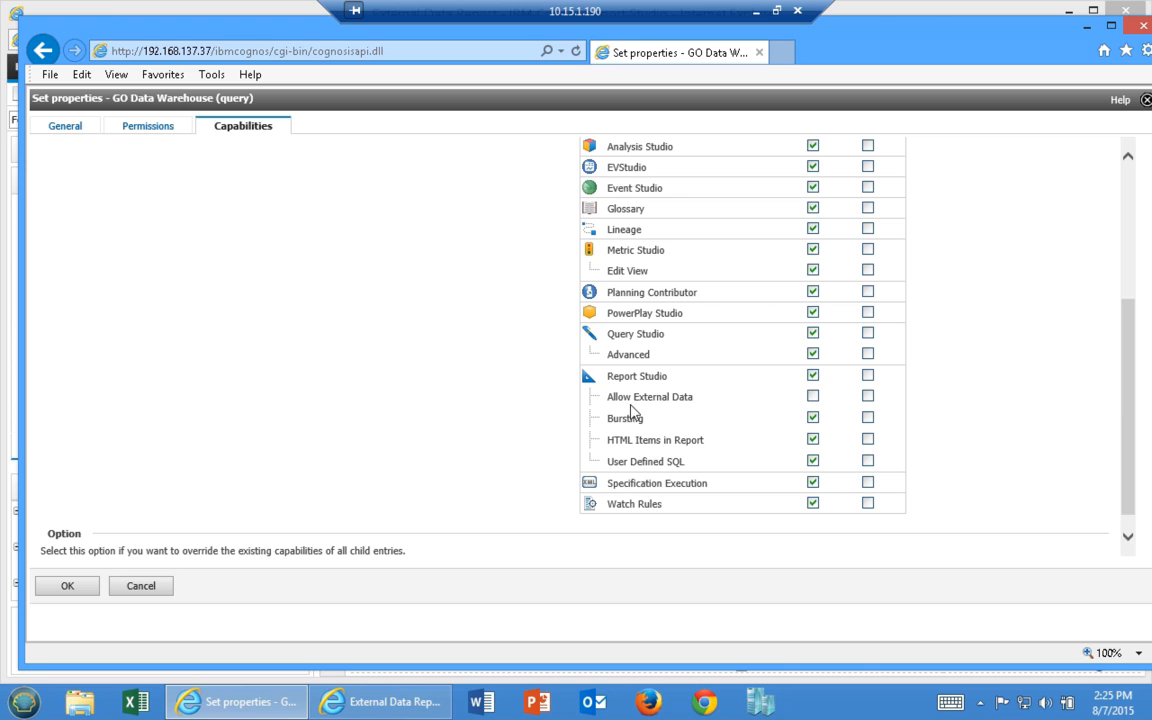
{"action": "left_click", "coordinate": [813, 397]}
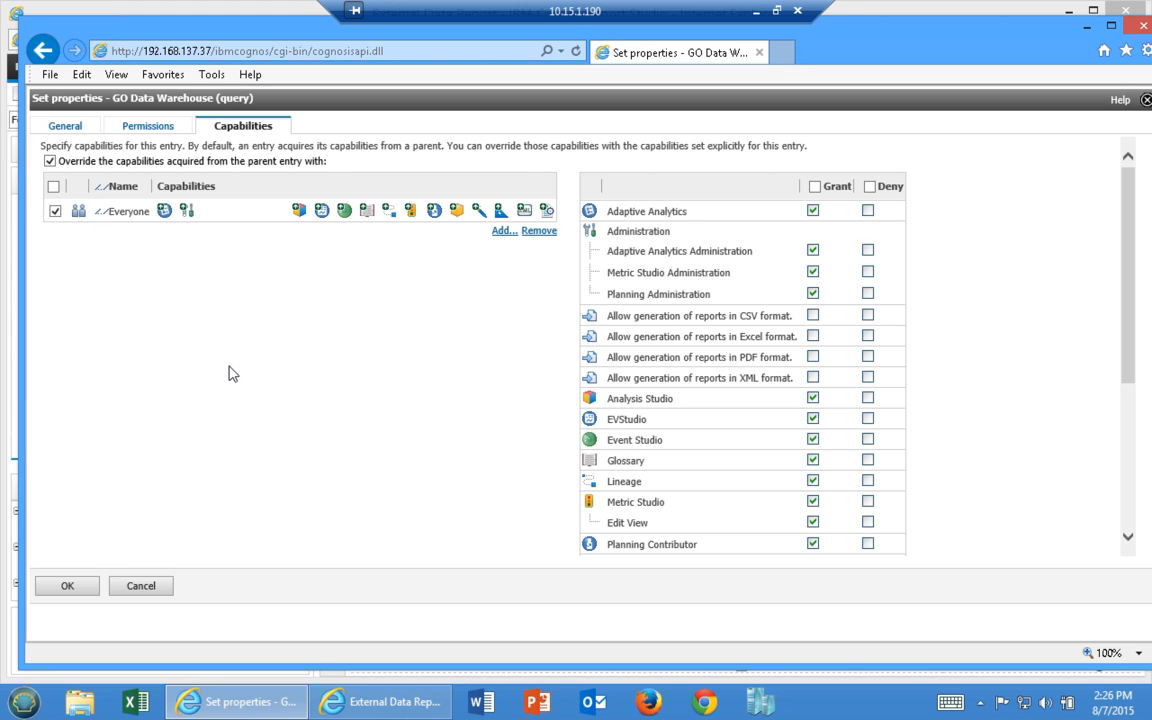
Add the Authors group from the Cognos namespace to the GO Data Warehouse (query) capabilities list
{"action": "left_click", "coordinate": [501, 236]}
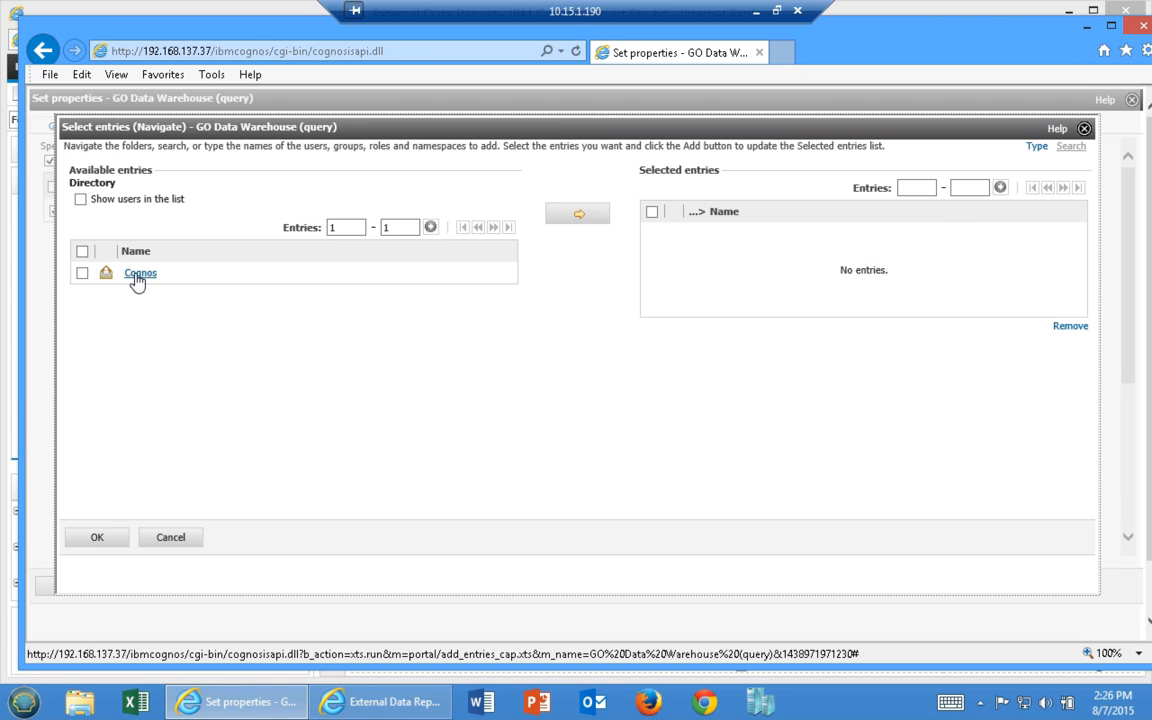
{"action": "left_click", "coordinate": [133, 275]}
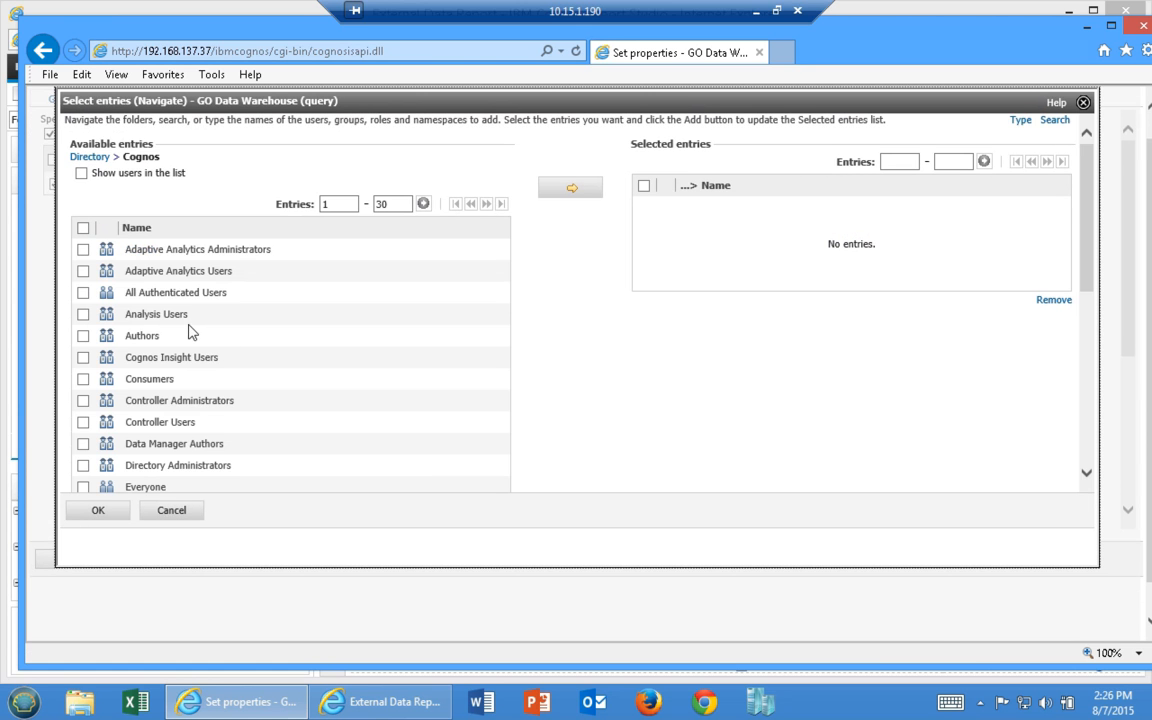
{"action": "left_click", "coordinate": [83, 335]}
{"action": "left_click", "coordinate": [571, 187]}
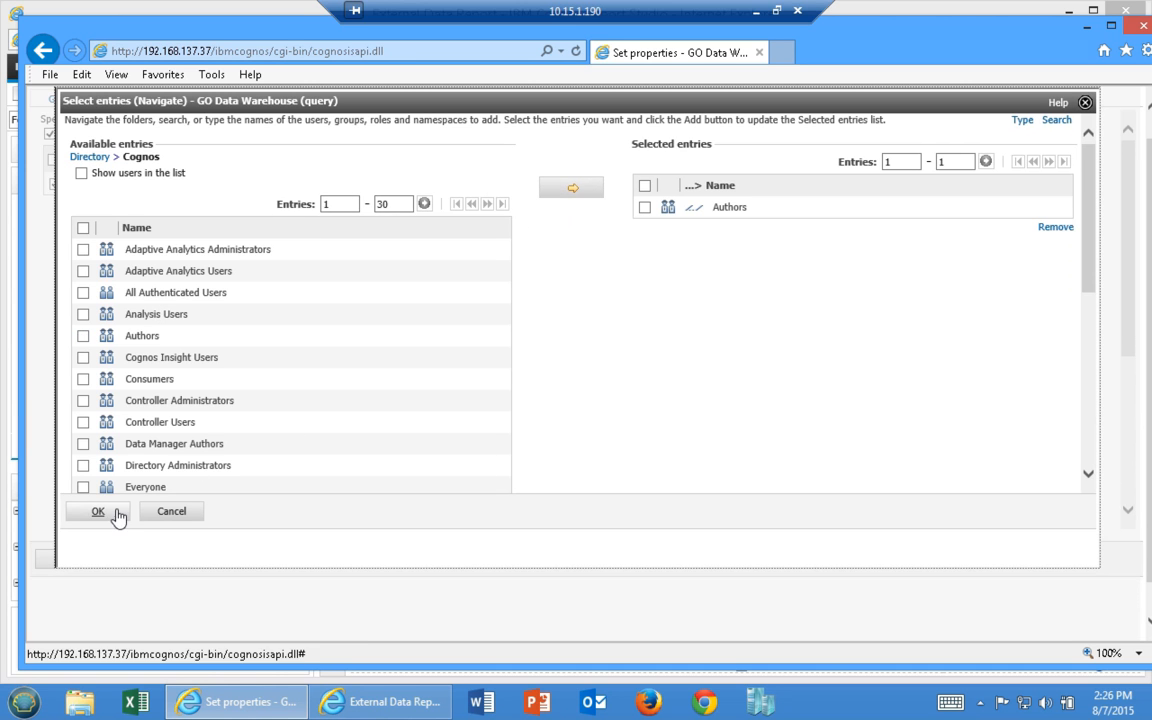
{"action": "left_click", "coordinate": [118, 515]}
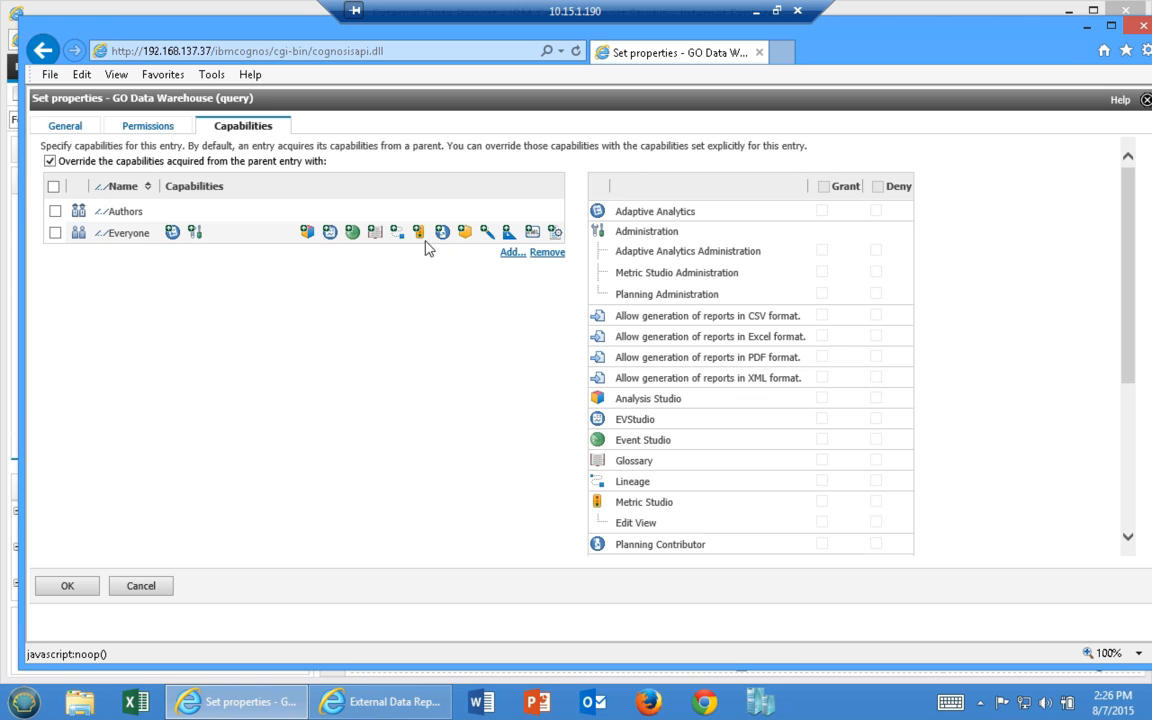
Select Authors and grant it all capabilities with the Grant header checkbox
{"action": "left_click", "coordinate": [55, 233]}
{"action": "scroll", "coordinate": [767, 430], "scroll_direction": "down", "scroll_amount": 3}
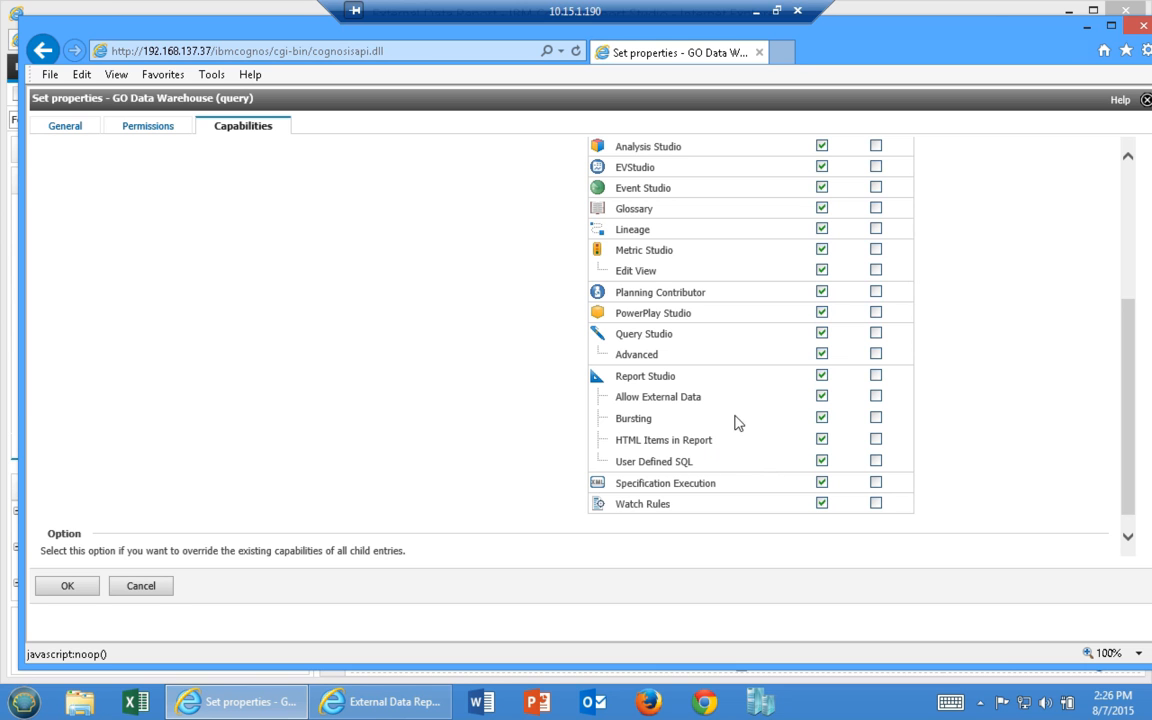
{"action": "scroll", "coordinate": [368, 349], "scroll_direction": "up", "scroll_amount": 3}
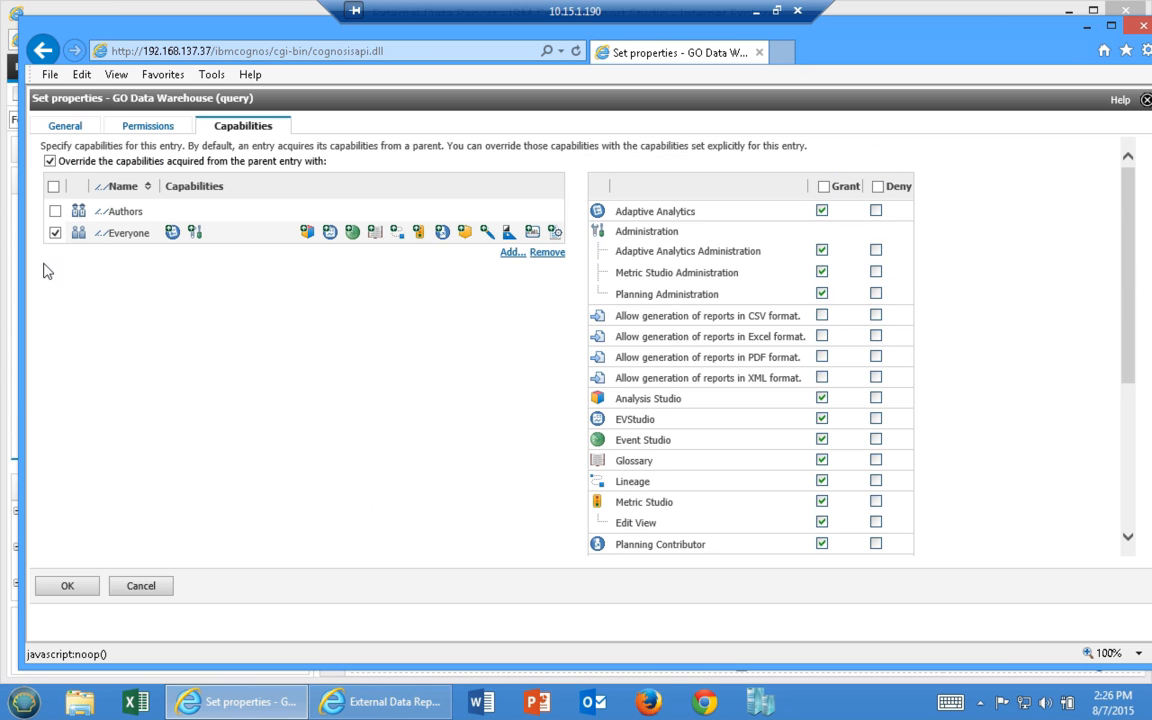
{"action": "left_click", "coordinate": [54, 210]}
{"action": "left_click", "coordinate": [823, 188]}
{"action": "left_click", "coordinate": [823, 188]}
{"action": "left_click", "coordinate": [823, 188]}
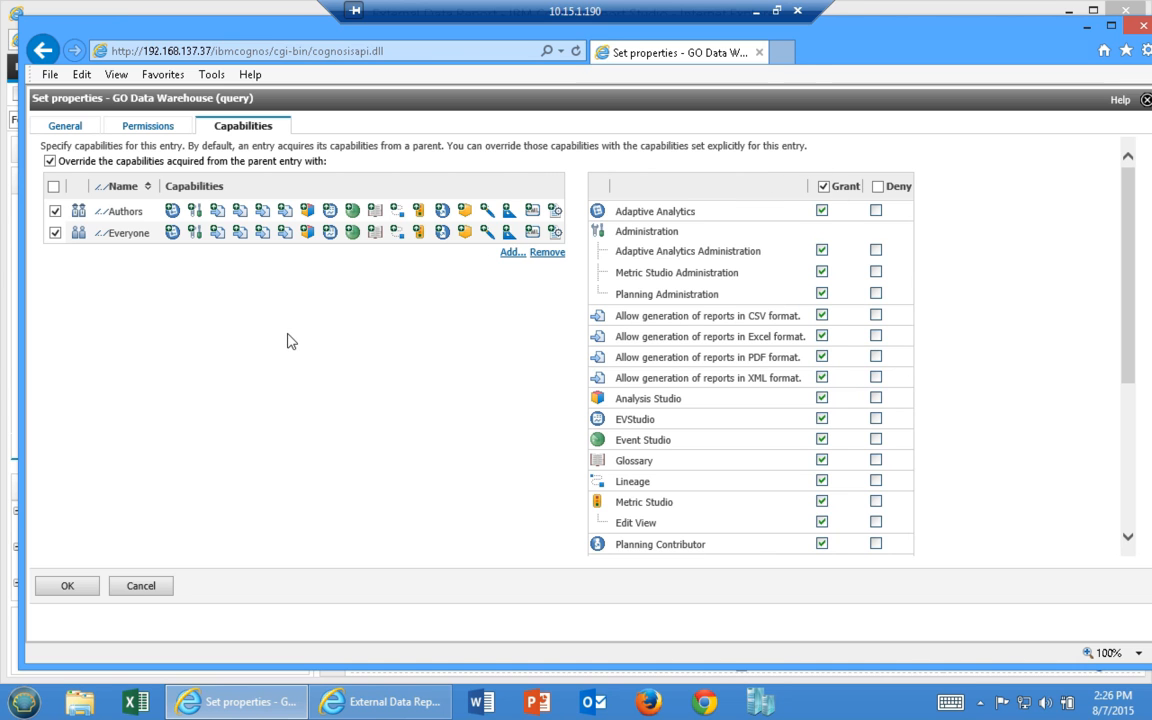
Cancel the properties dialog and confirm discarding the unsaved capability changes
{"action": "left_click", "coordinate": [141, 586]}
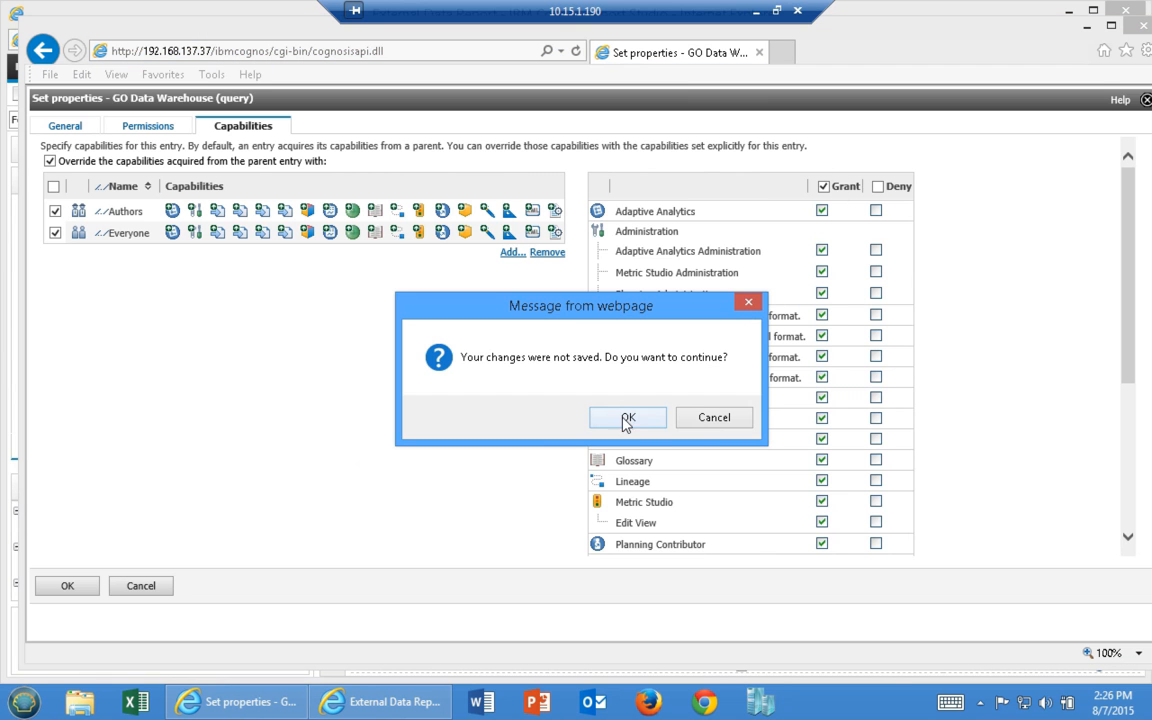
{"action": "left_click", "coordinate": [706, 421]}
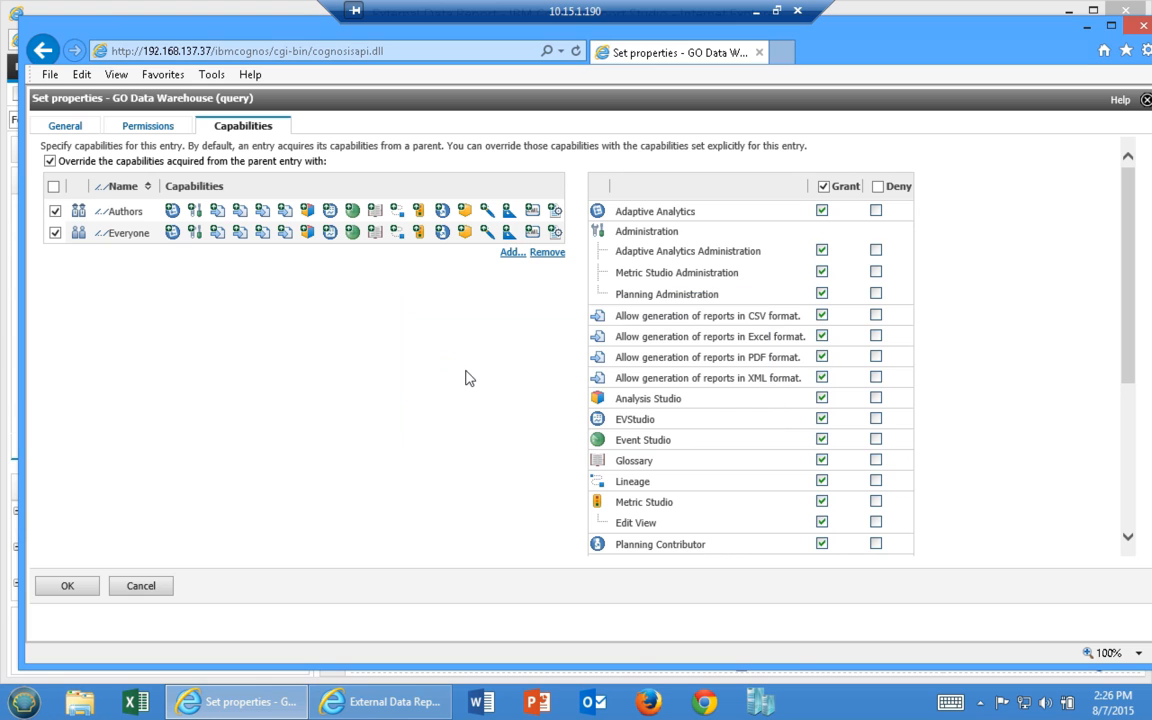
{"action": "left_click", "coordinate": [141, 586]}
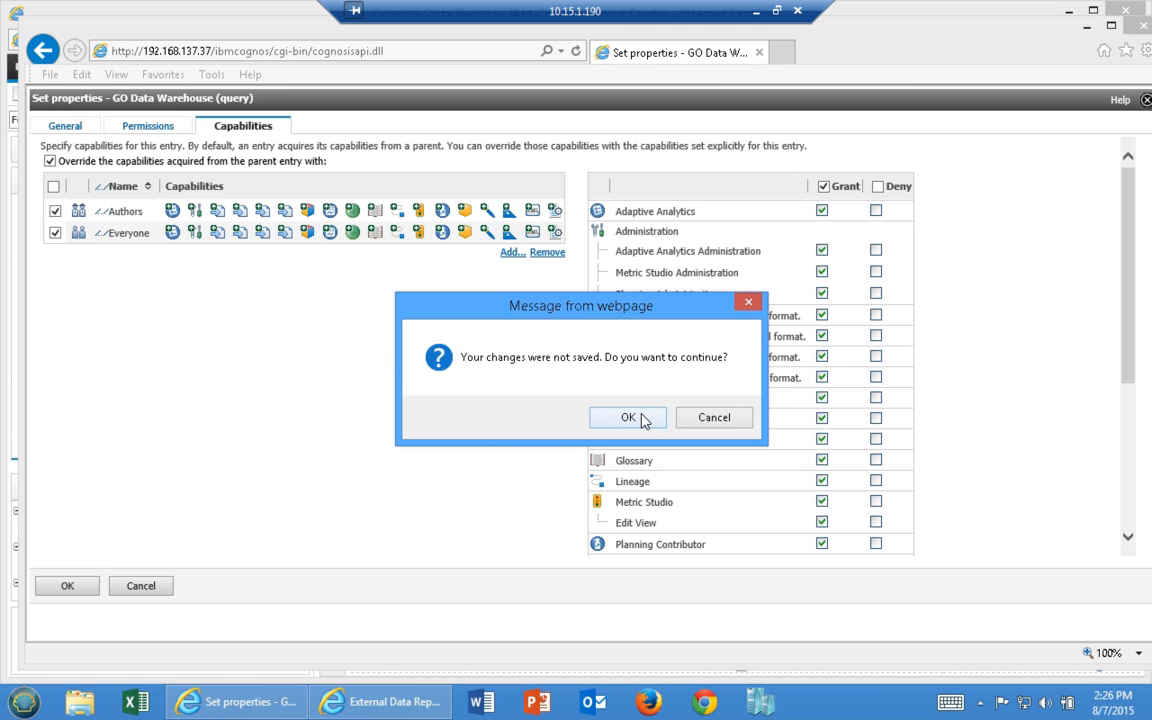
{"action": "left_click", "coordinate": [628, 418]}
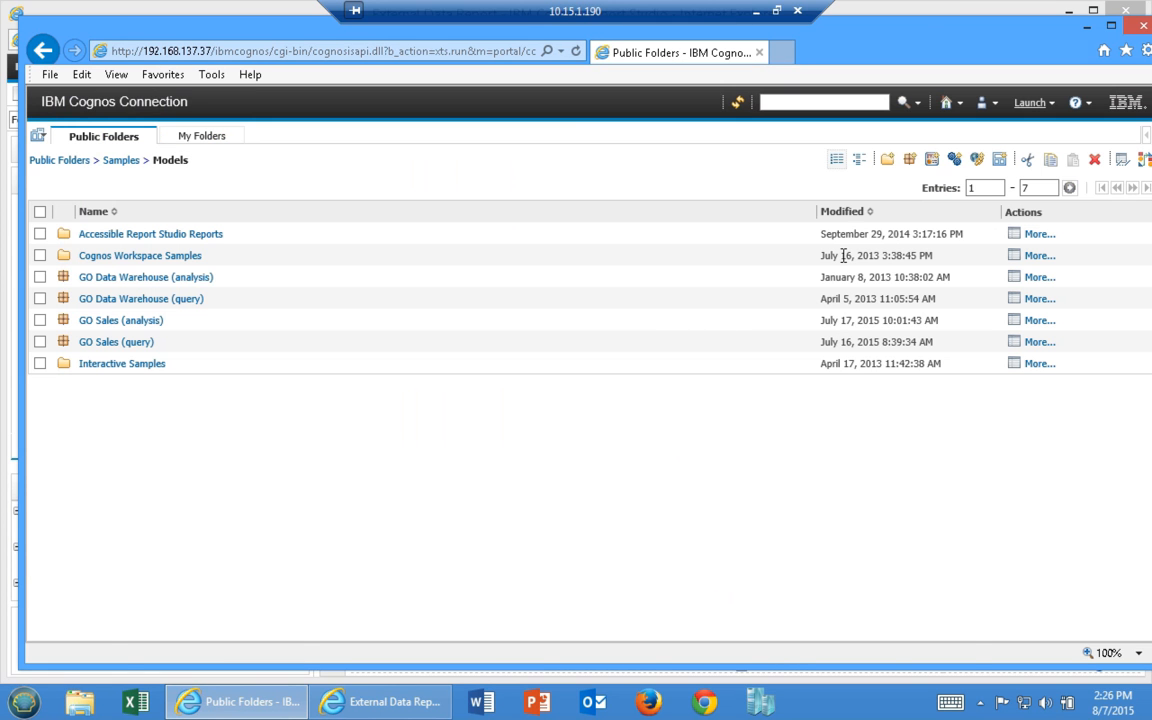
Open the GO Data Warehouse (analysis) Capabilities properties and override the inherited settings
{"action": "left_click", "coordinate": [1013, 278]}
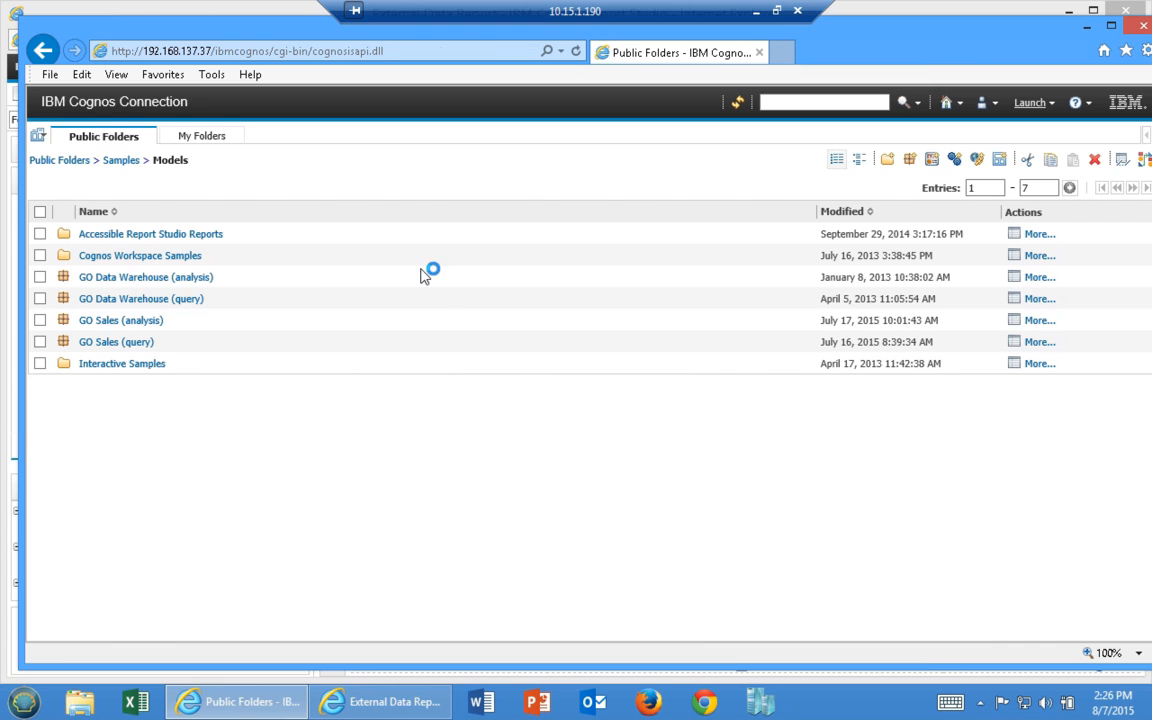
{"action": "left_click", "coordinate": [247, 126]}
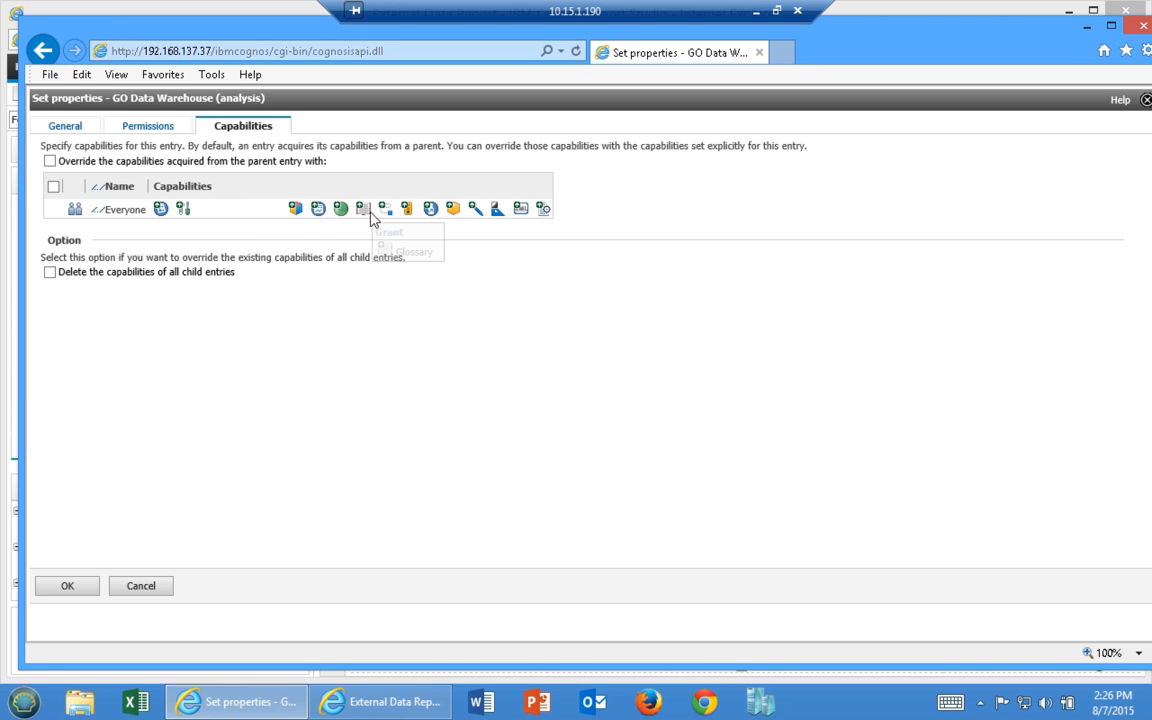
{"action": "left_click", "coordinate": [49, 161]}
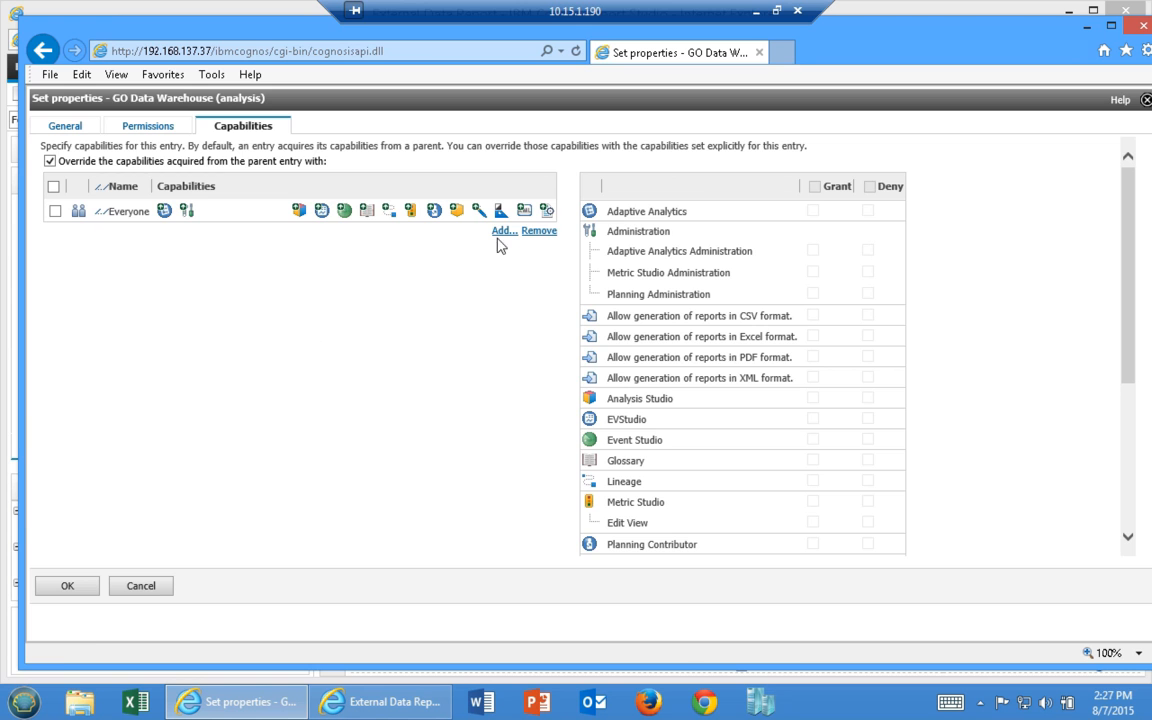
Add the Authors group from the Cognos namespace to the capabilities list
{"action": "left_click", "coordinate": [500, 232]}
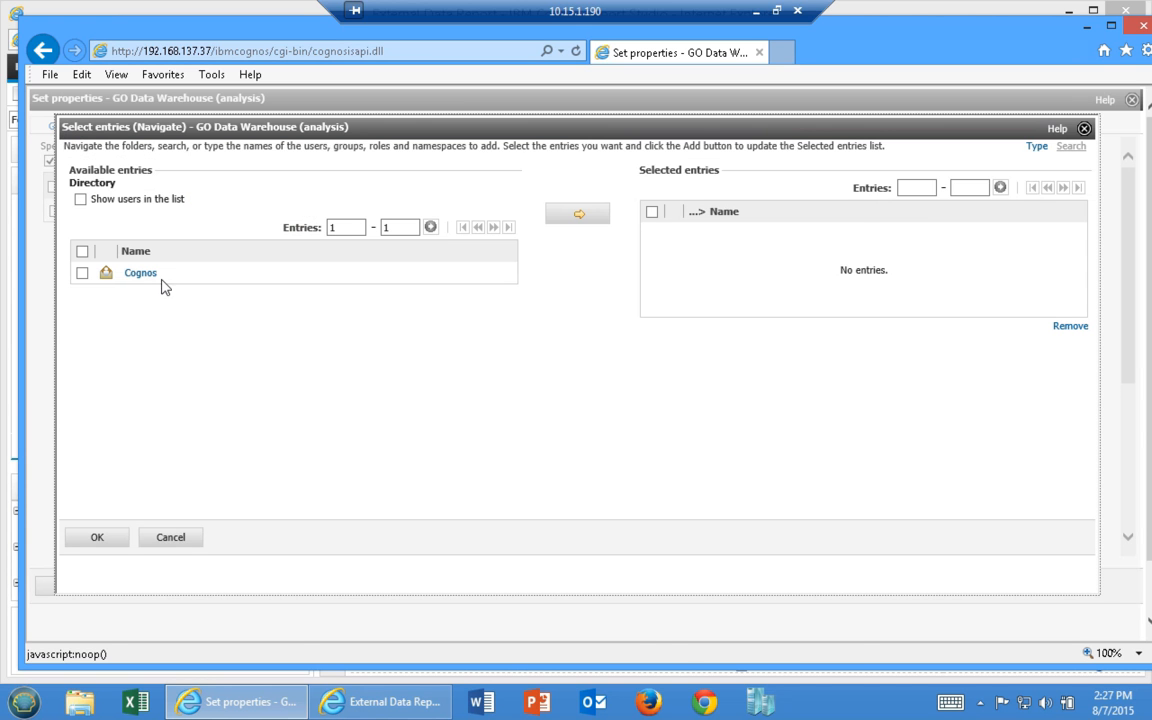
{"action": "left_click", "coordinate": [135, 274]}
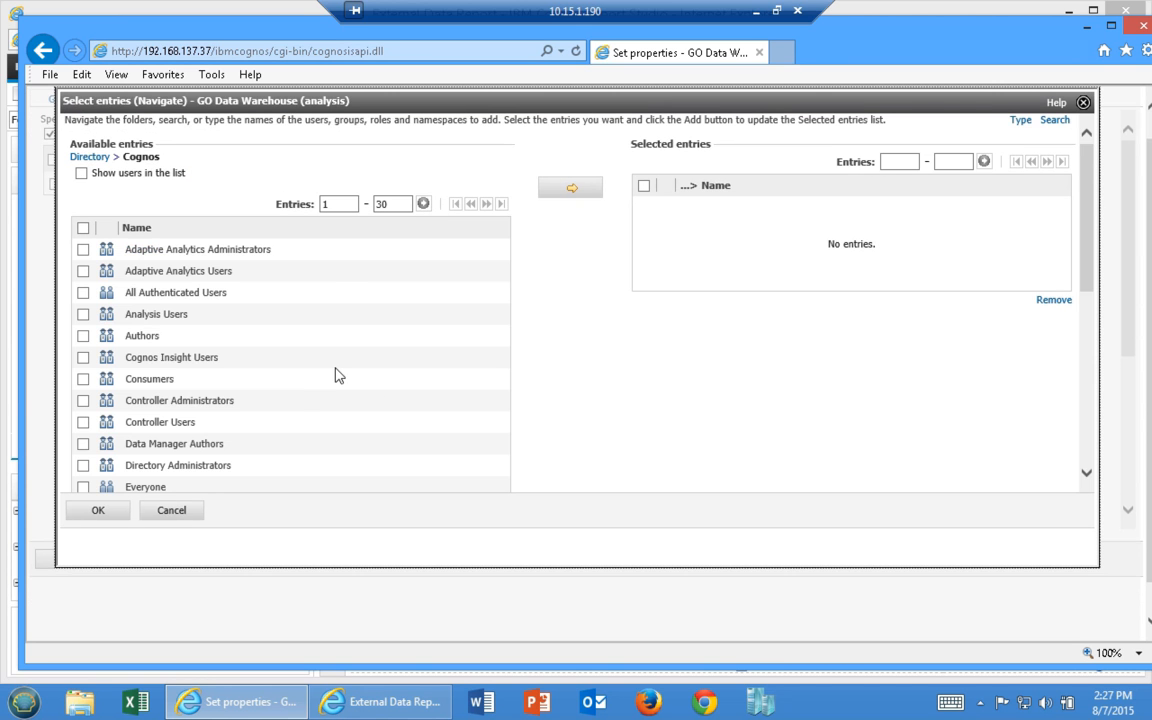
{"action": "scroll", "coordinate": [358, 285], "scroll_direction": "down", "scroll_amount": 3}
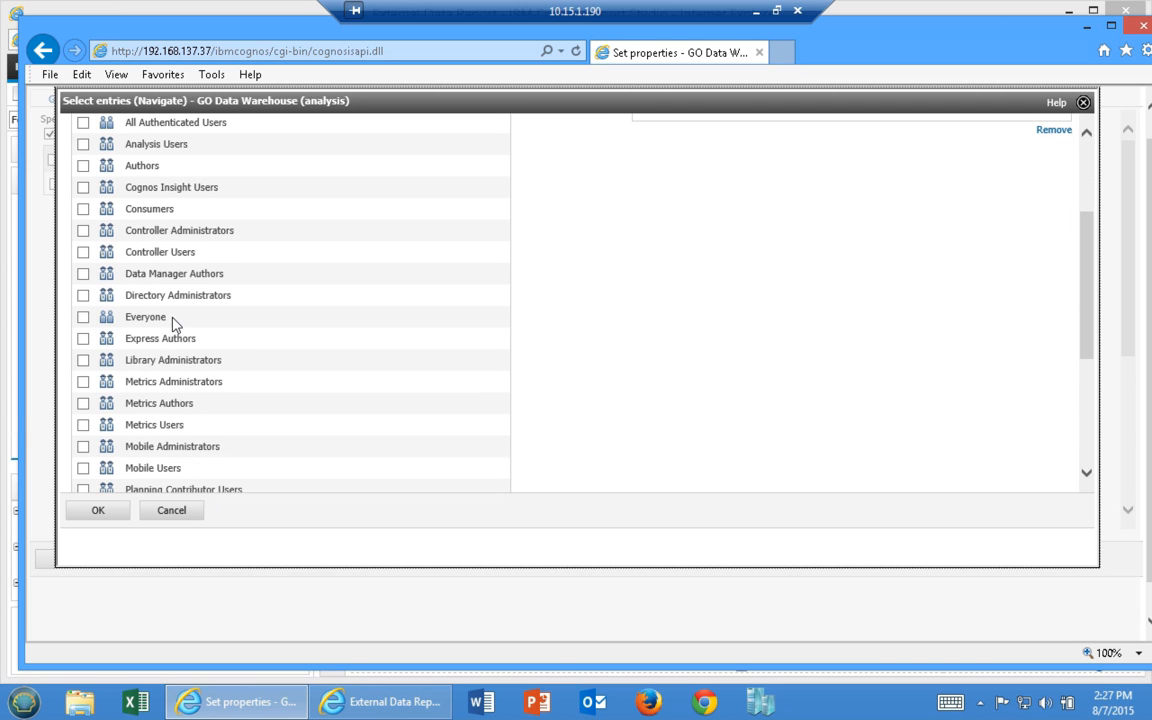
{"action": "scroll", "coordinate": [165, 300], "scroll_direction": "up", "scroll_amount": 1}
{"action": "left_click", "coordinate": [83, 222]}
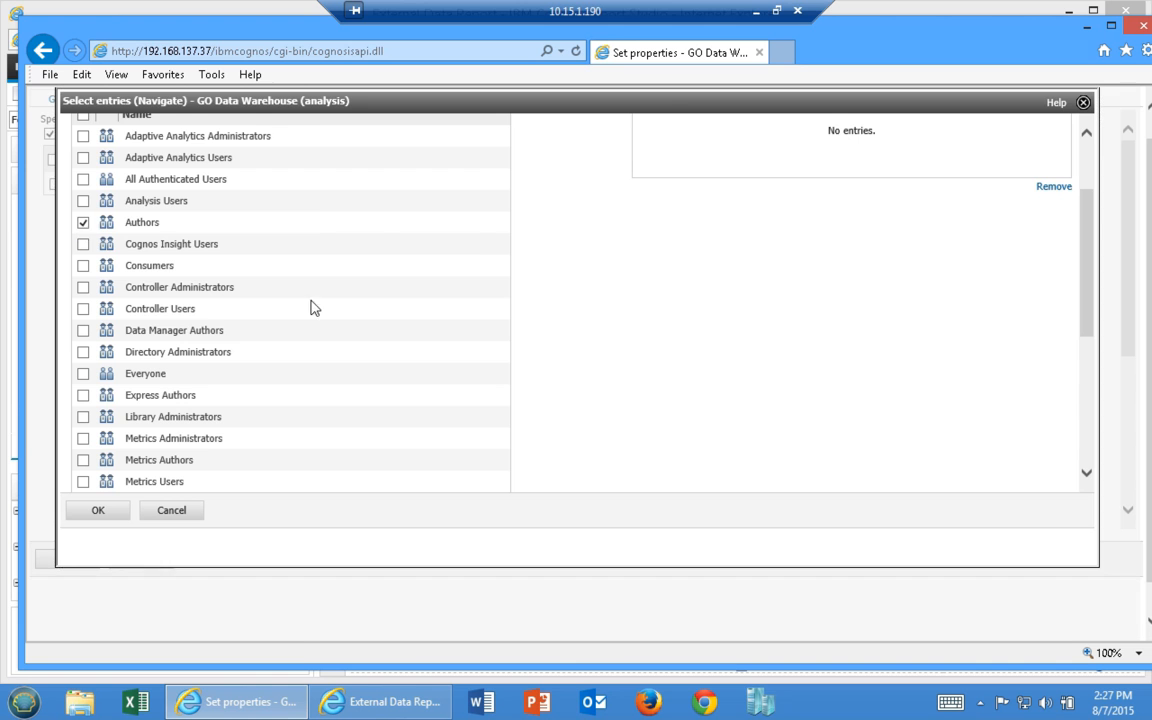
{"action": "scroll", "coordinate": [470, 249], "scroll_direction": "up", "scroll_amount": 2}
{"action": "left_click", "coordinate": [576, 222]}
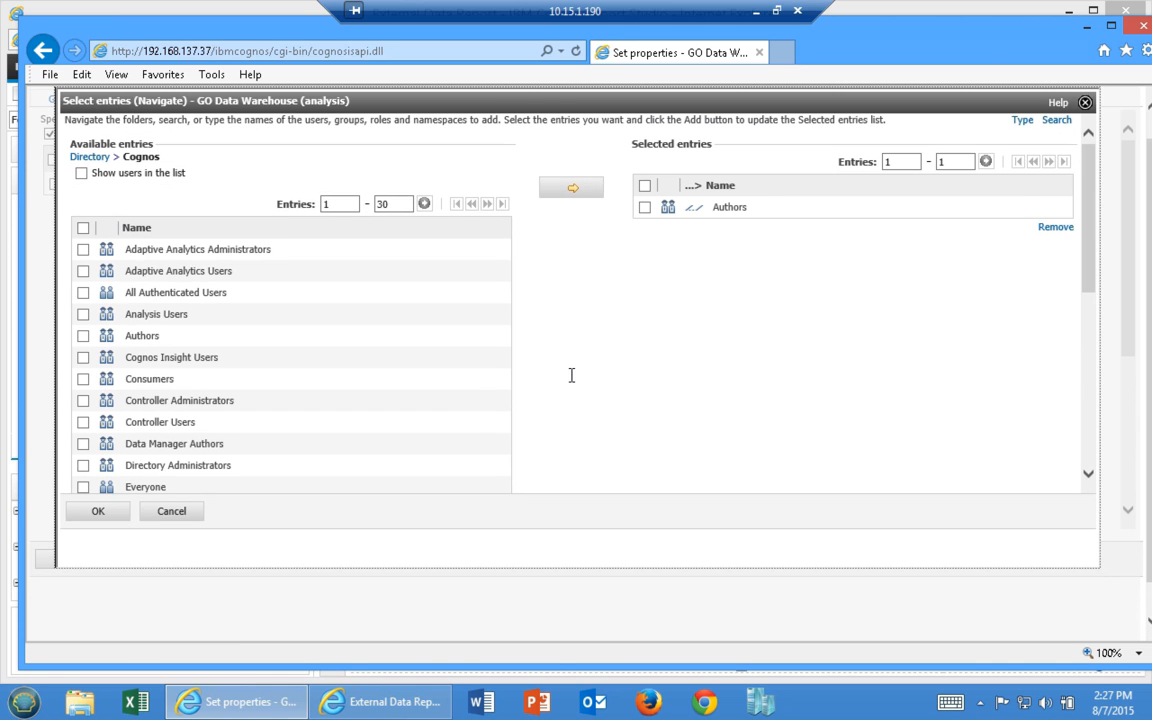
{"action": "left_click", "coordinate": [92, 515]}
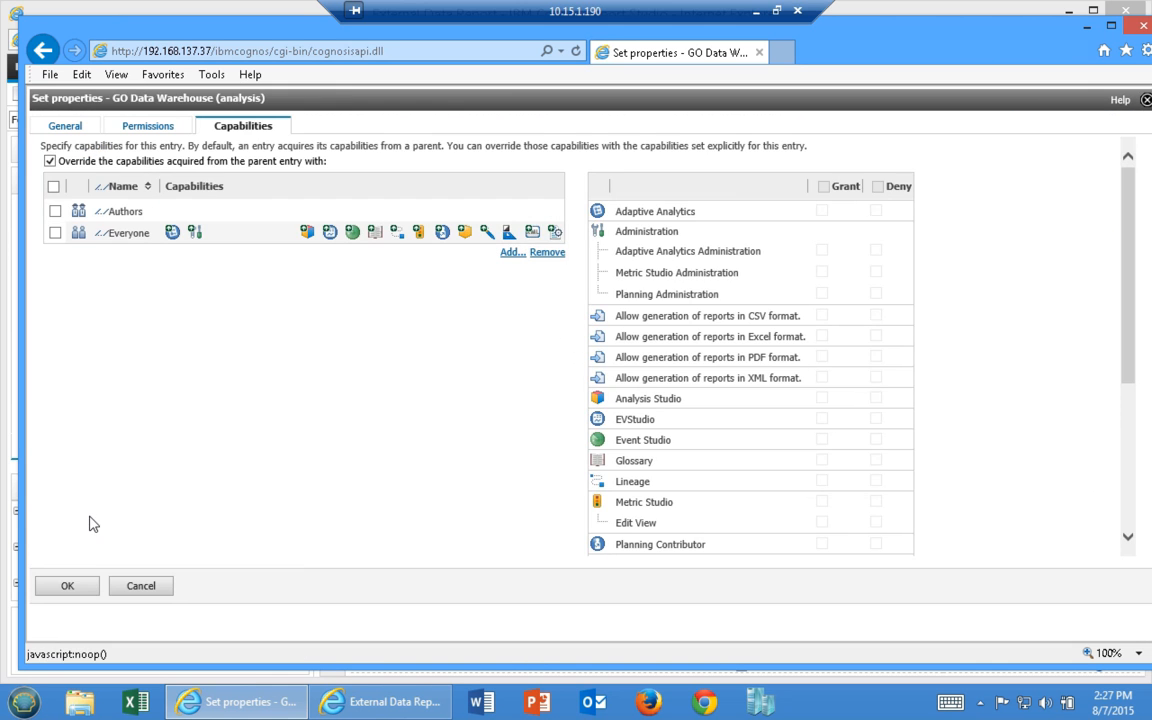
Select Authors and grant it every capability with the Grant header checkbox
{"action": "left_click", "coordinate": [54, 212]}
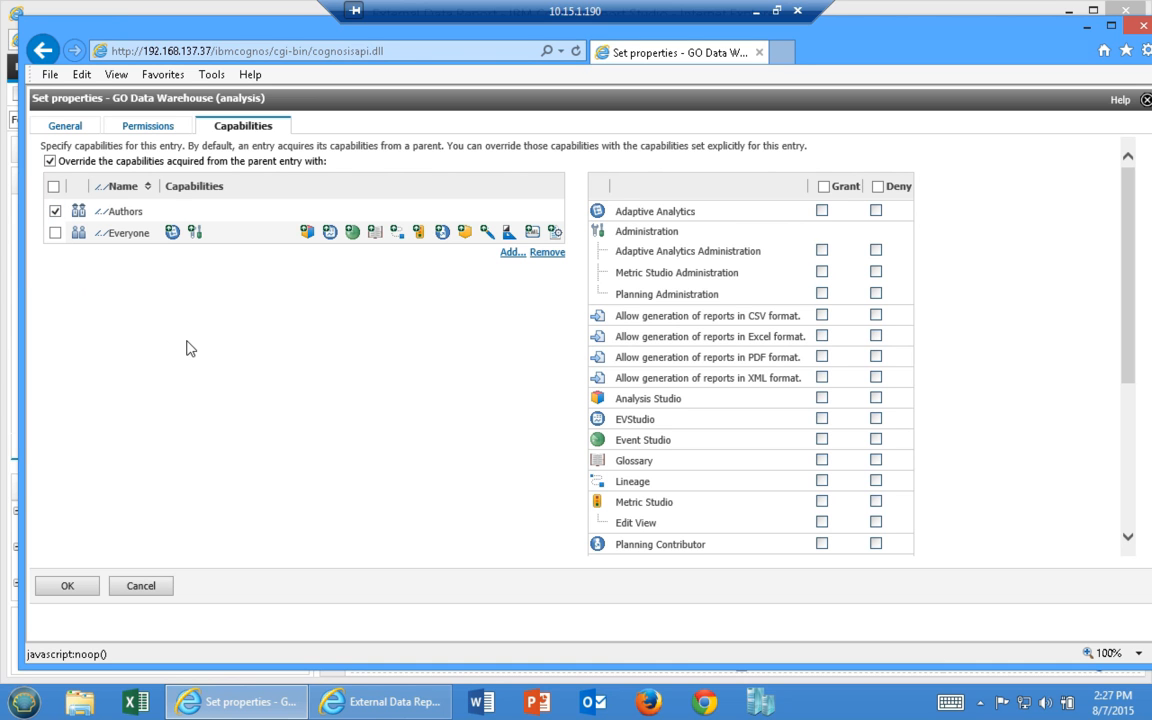
{"action": "left_click", "coordinate": [822, 187]}
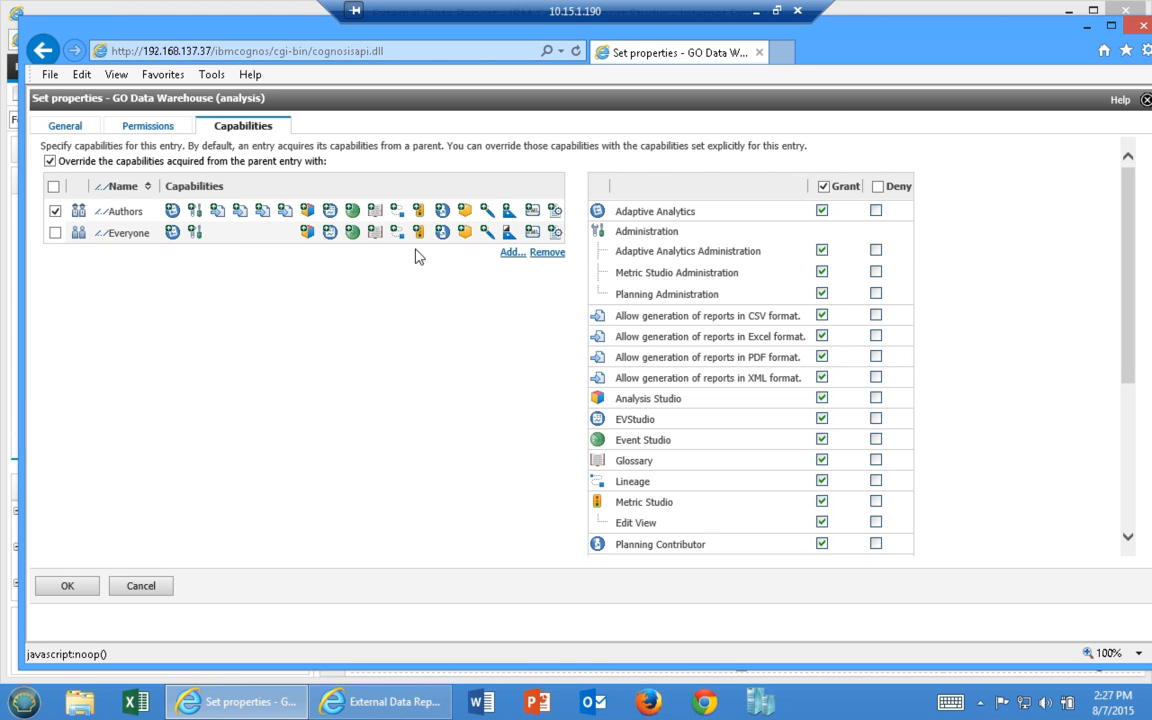
{"action": "scroll", "coordinate": [752, 327], "scroll_direction": "down", "scroll_amount": 2}
{"action": "scroll", "coordinate": [749, 327], "scroll_direction": "up", "scroll_amount": 2}
Save the package capability settings and launch IBM Cognos Administration
{"action": "left_click", "coordinate": [62, 586]}
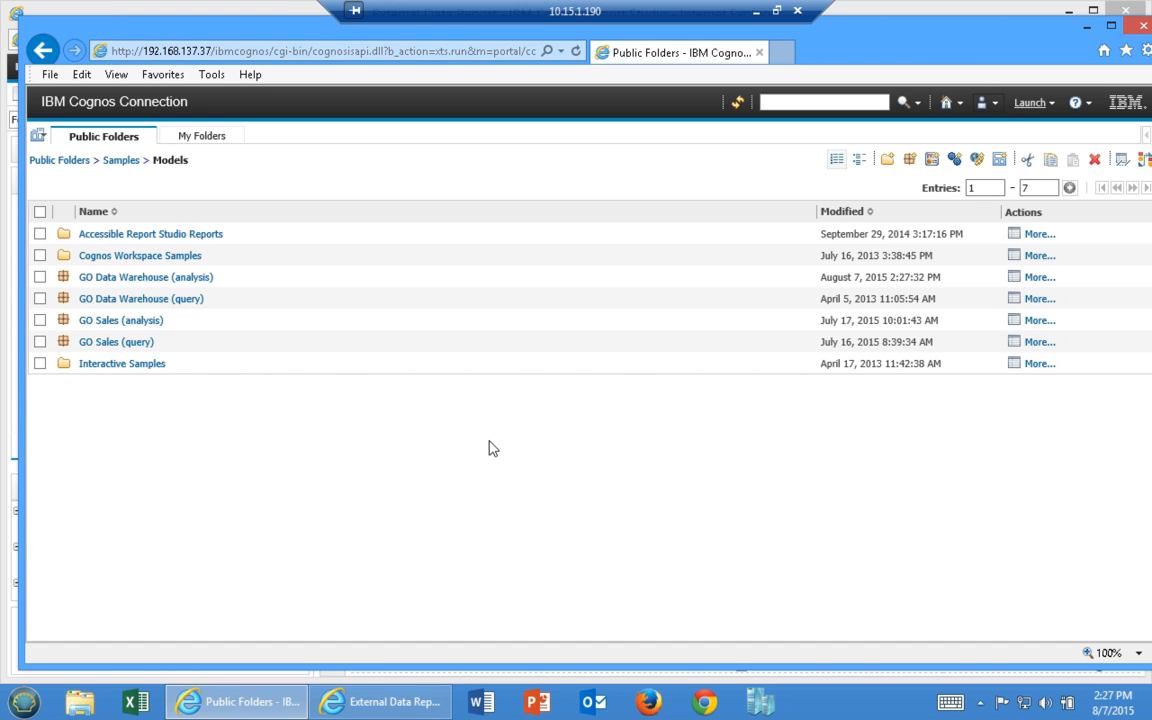
{"action": "left_click", "coordinate": [1030, 103]}
{"action": "left_click", "coordinate": [943, 258]}
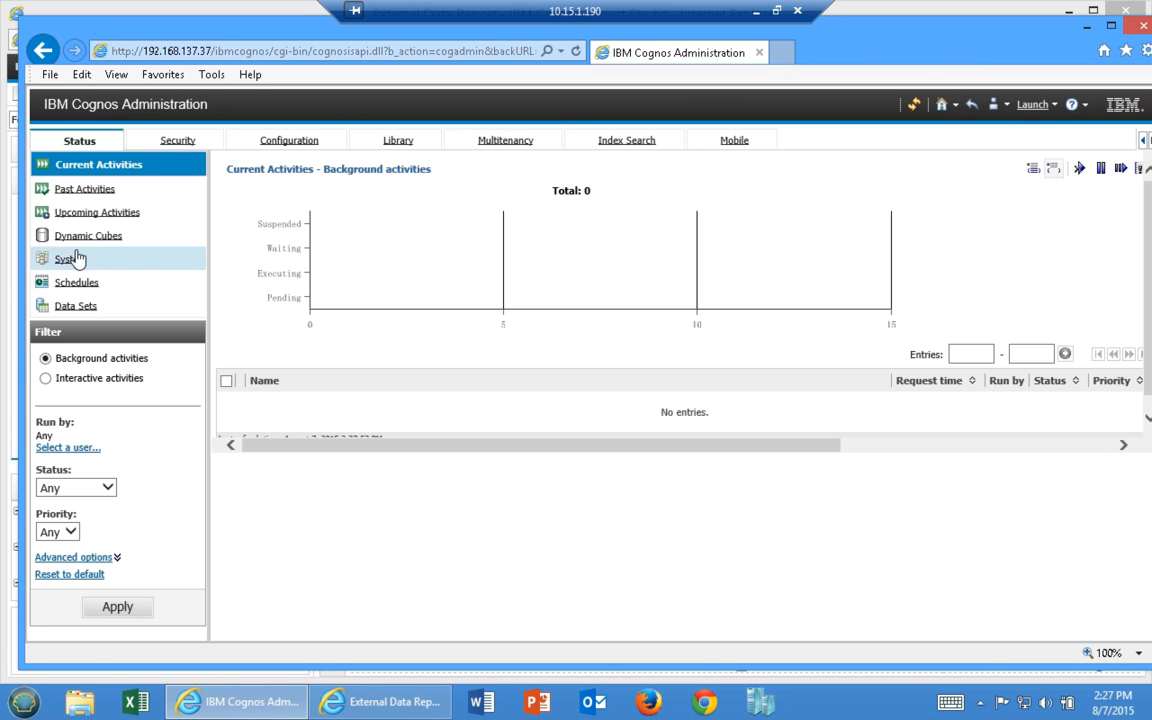
Go to Security > Capabilities and open Report Studio to see its five sub-capabilities
{"action": "left_click", "coordinate": [188, 143]}
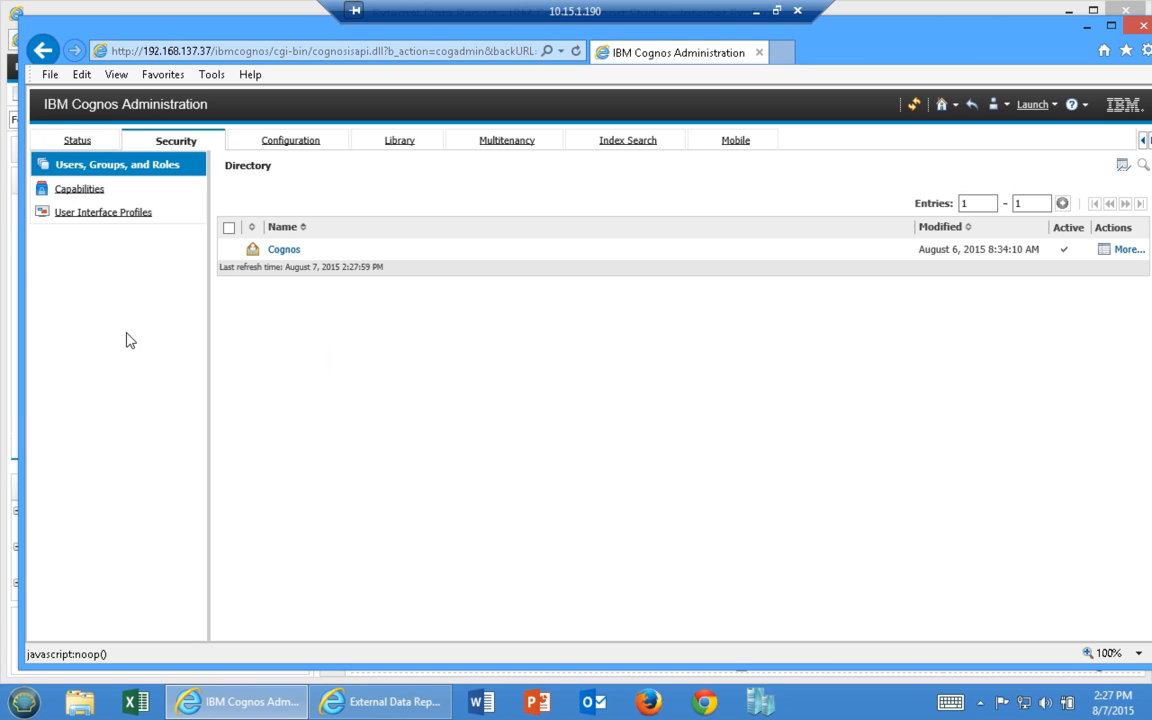
{"action": "left_click", "coordinate": [72, 190]}
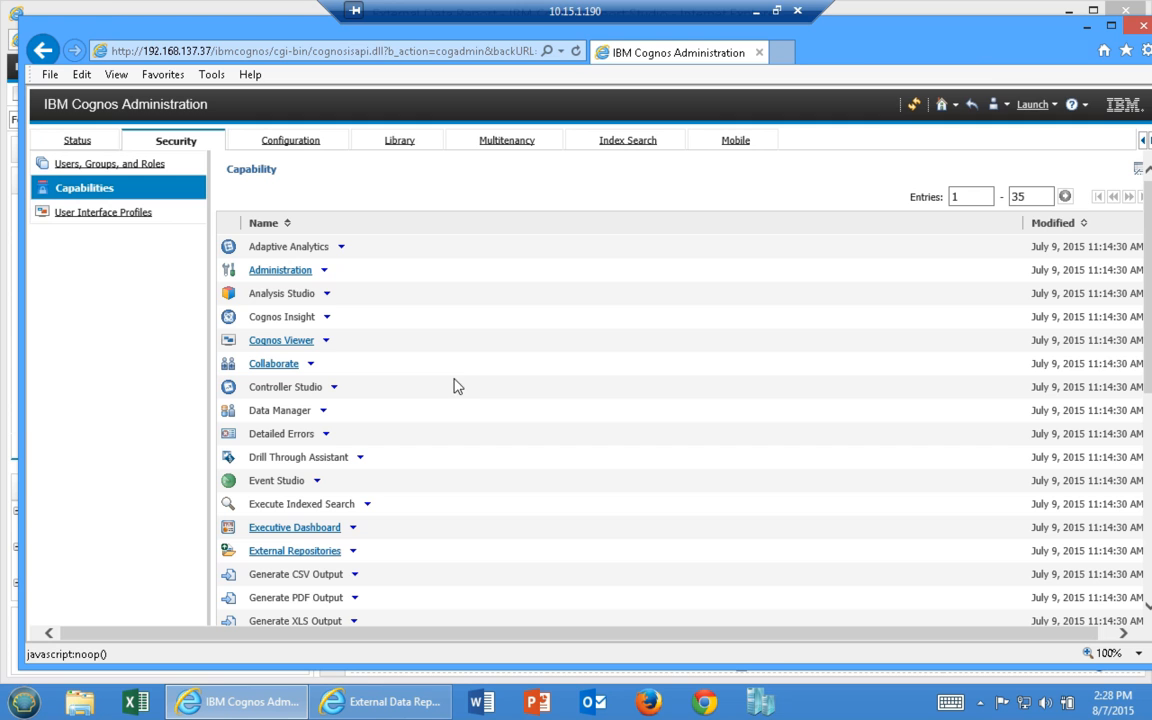
{"action": "scroll", "coordinate": [465, 357], "scroll_direction": "down", "scroll_amount": 1}
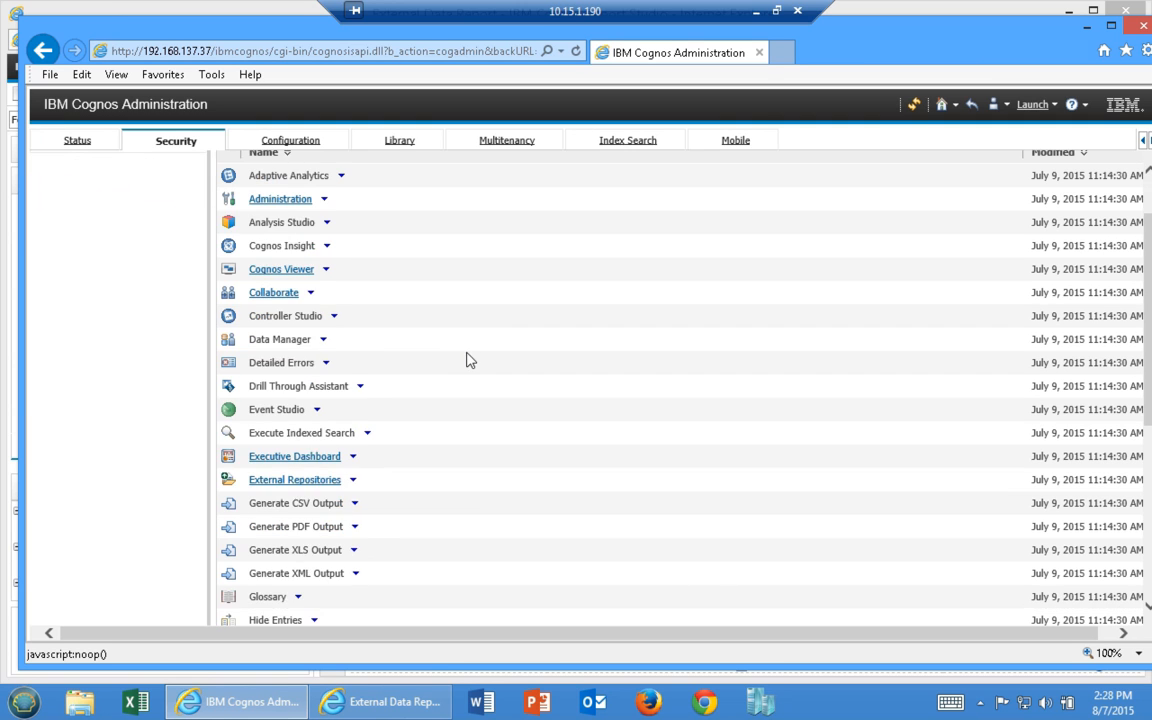
{"action": "scroll", "coordinate": [465, 357], "scroll_direction": "down", "scroll_amount": 1}
{"action": "scroll", "coordinate": [178, 404], "scroll_direction": "up", "scroll_amount": 2}
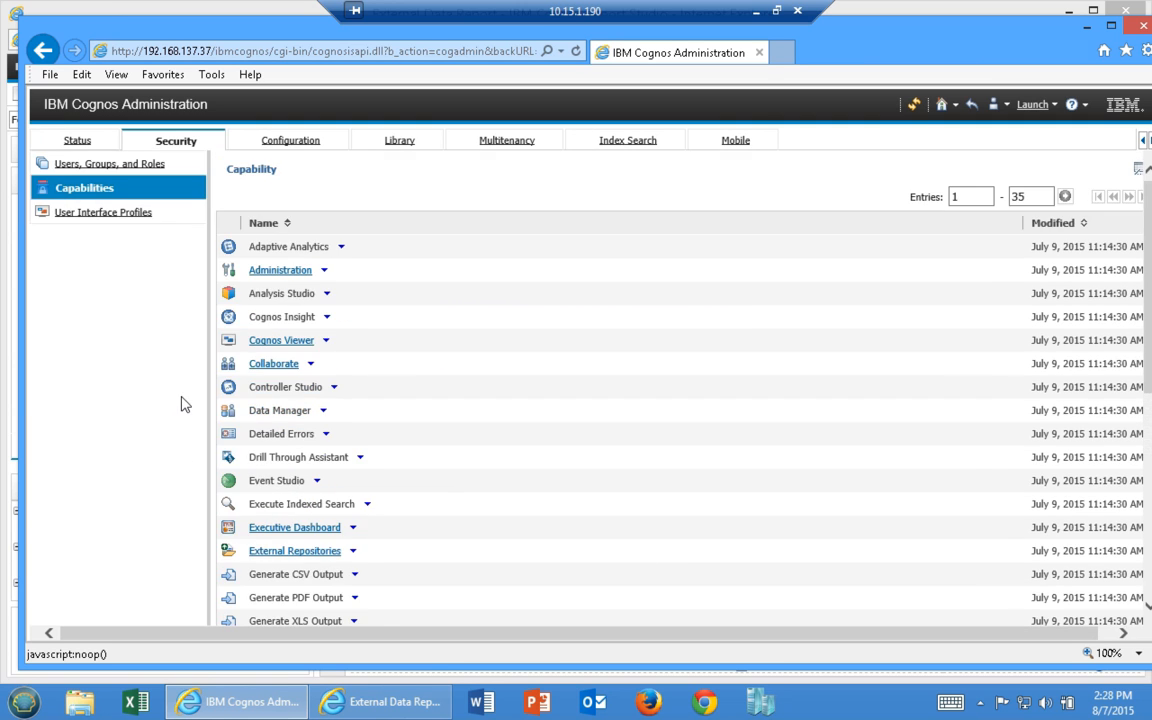
{"action": "scroll", "coordinate": [660, 335], "scroll_direction": "down", "scroll_amount": 5}
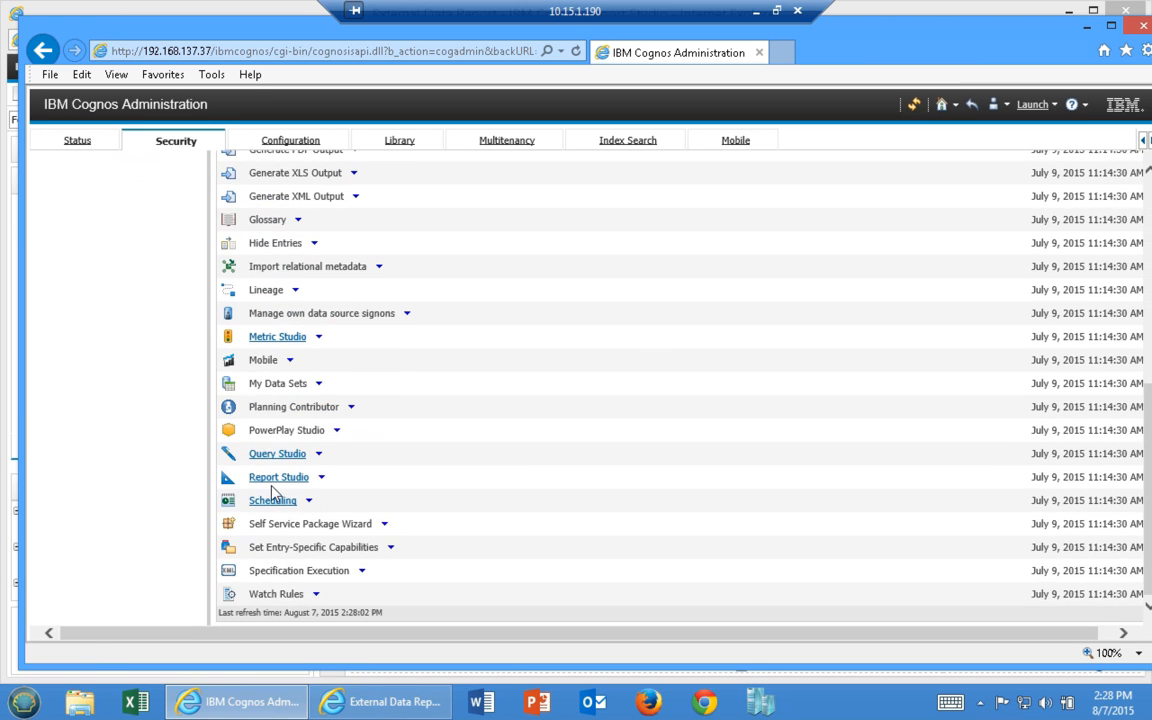
{"action": "left_click", "coordinate": [272, 479]}
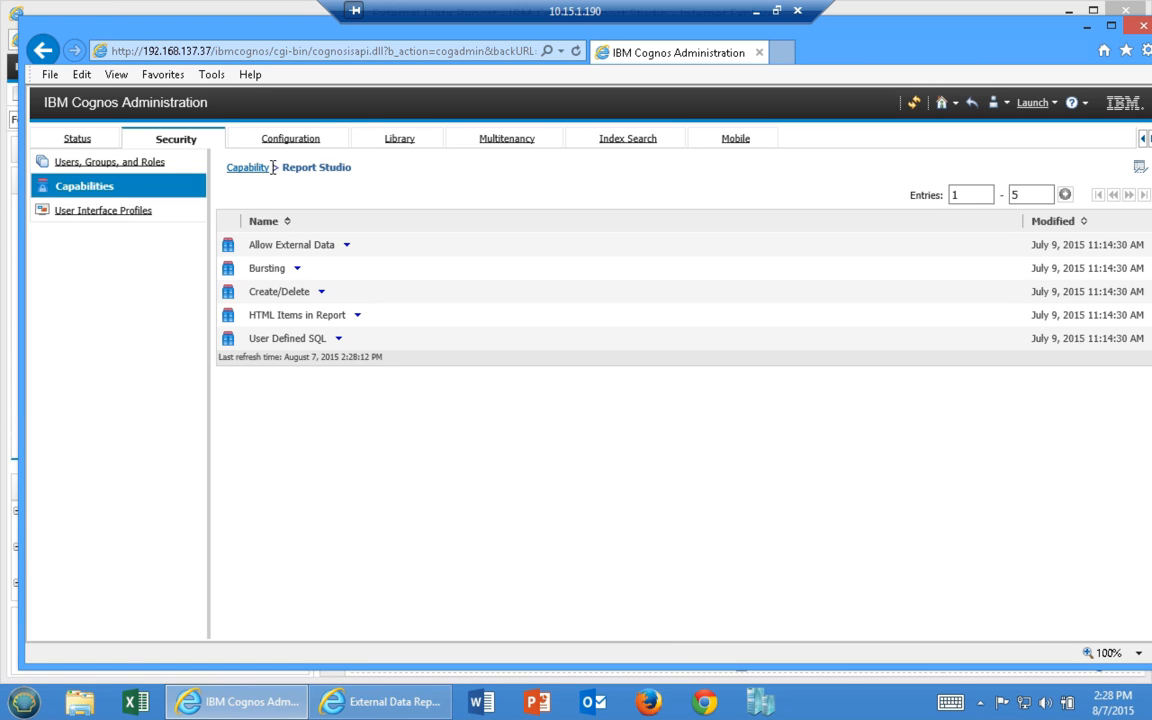
Open Allow External Data's permissions and add the Authors group from the Cognos namespace
{"action": "left_click", "coordinate": [346, 245]}
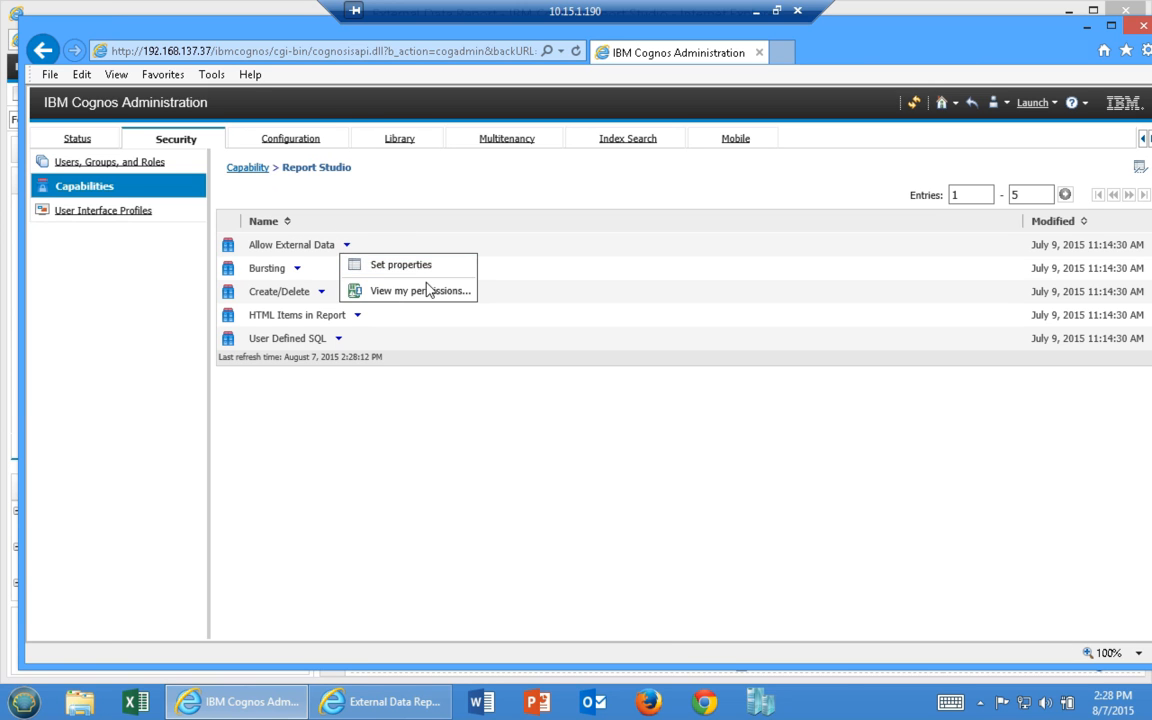
{"action": "left_click", "coordinate": [415, 265]}
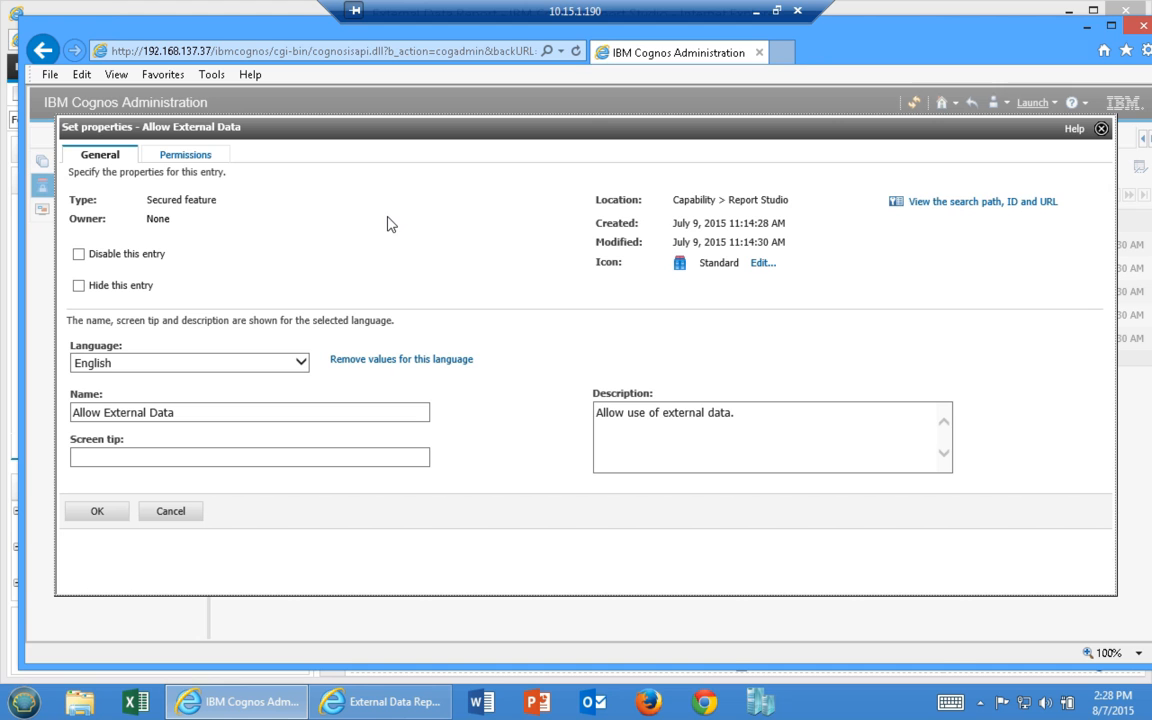
{"action": "left_click", "coordinate": [185, 156]}
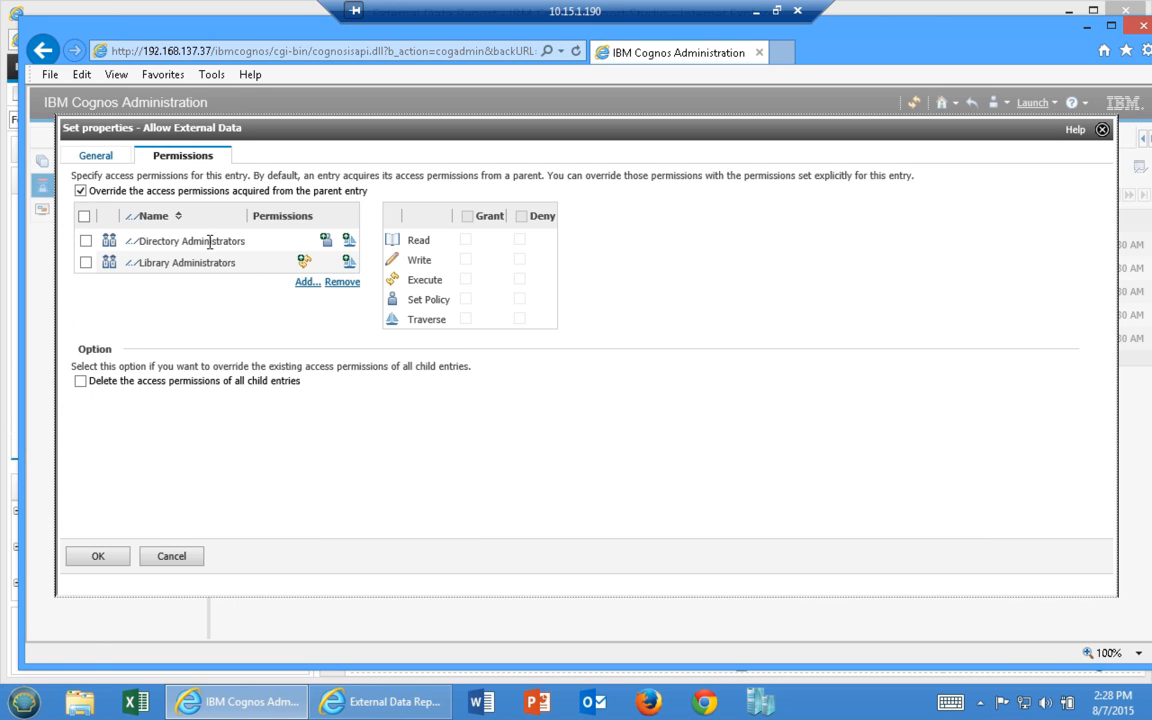
{"action": "left_click", "coordinate": [306, 281]}
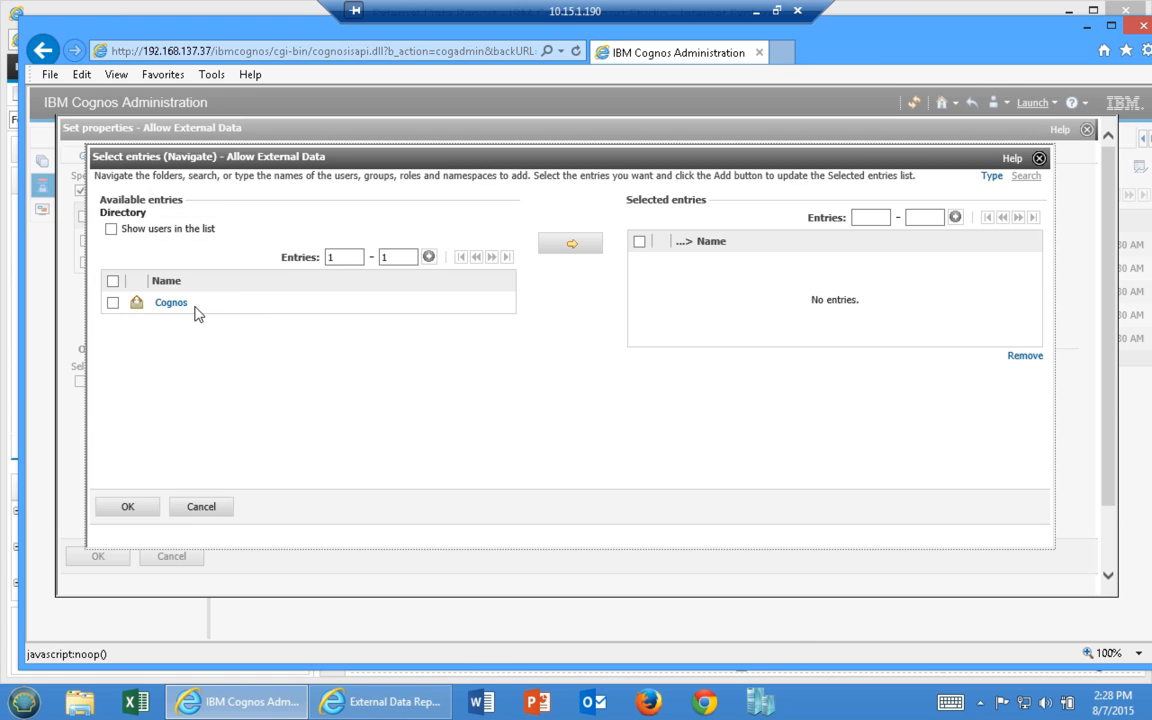
{"action": "left_click", "coordinate": [170, 303]}
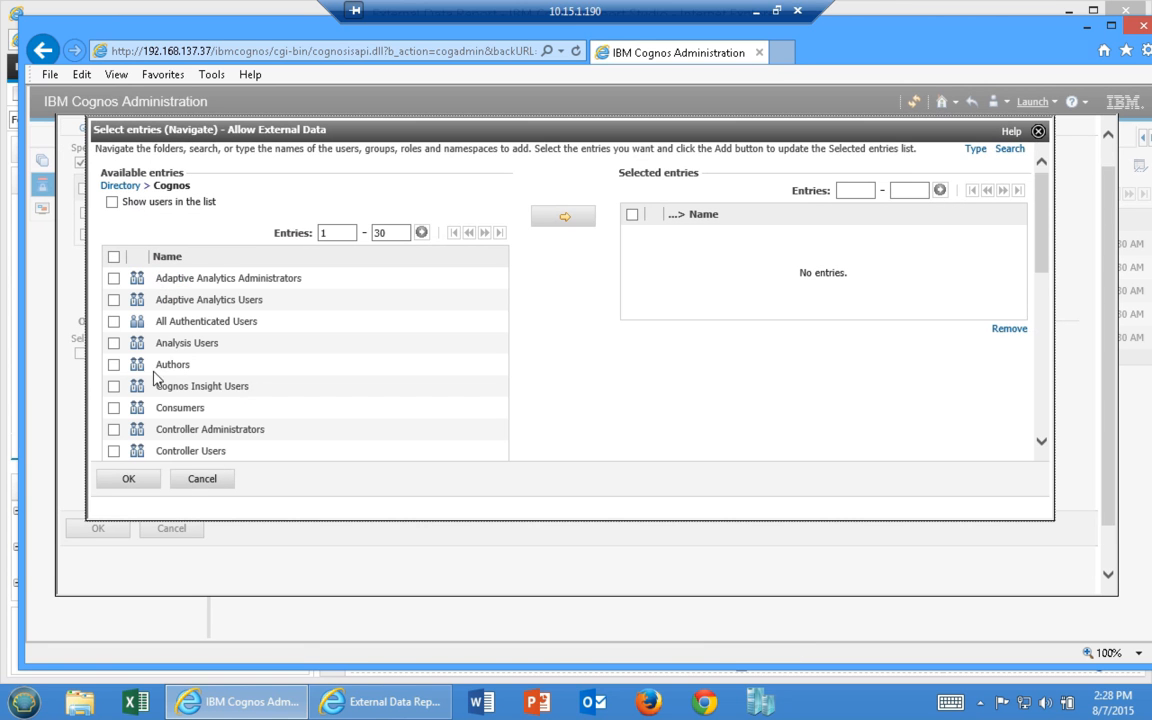
{"action": "left_click", "coordinate": [113, 365]}
{"action": "left_click", "coordinate": [570, 218]}
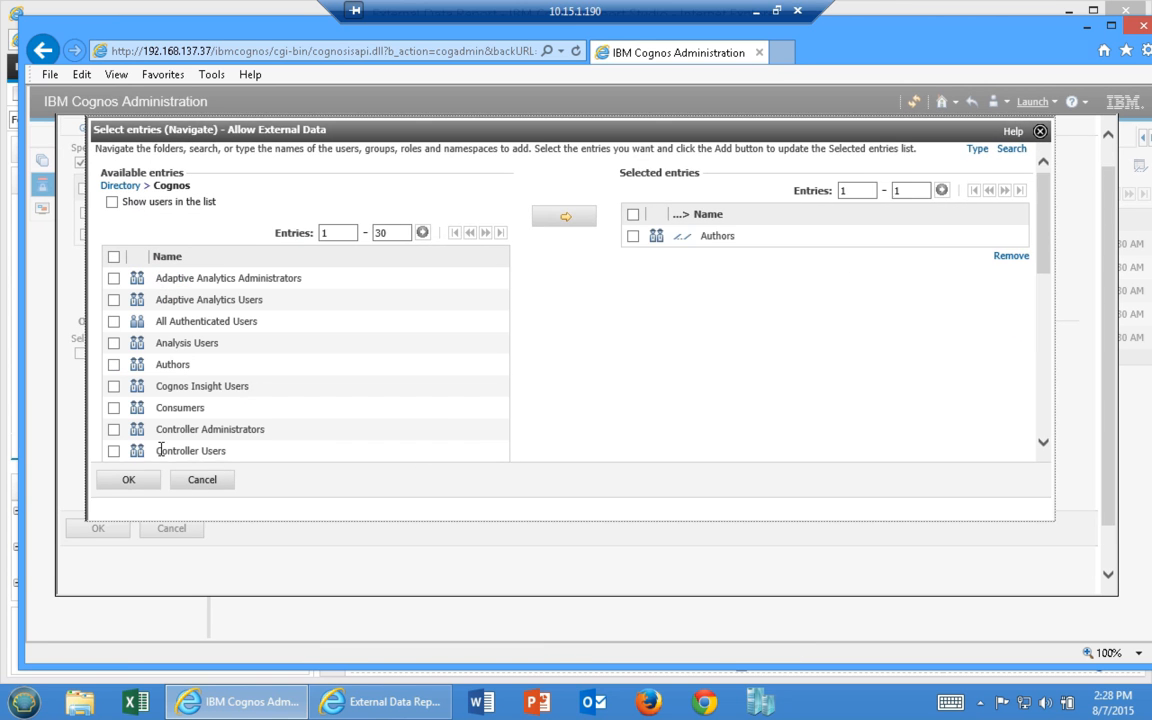
{"action": "left_click", "coordinate": [138, 490]}
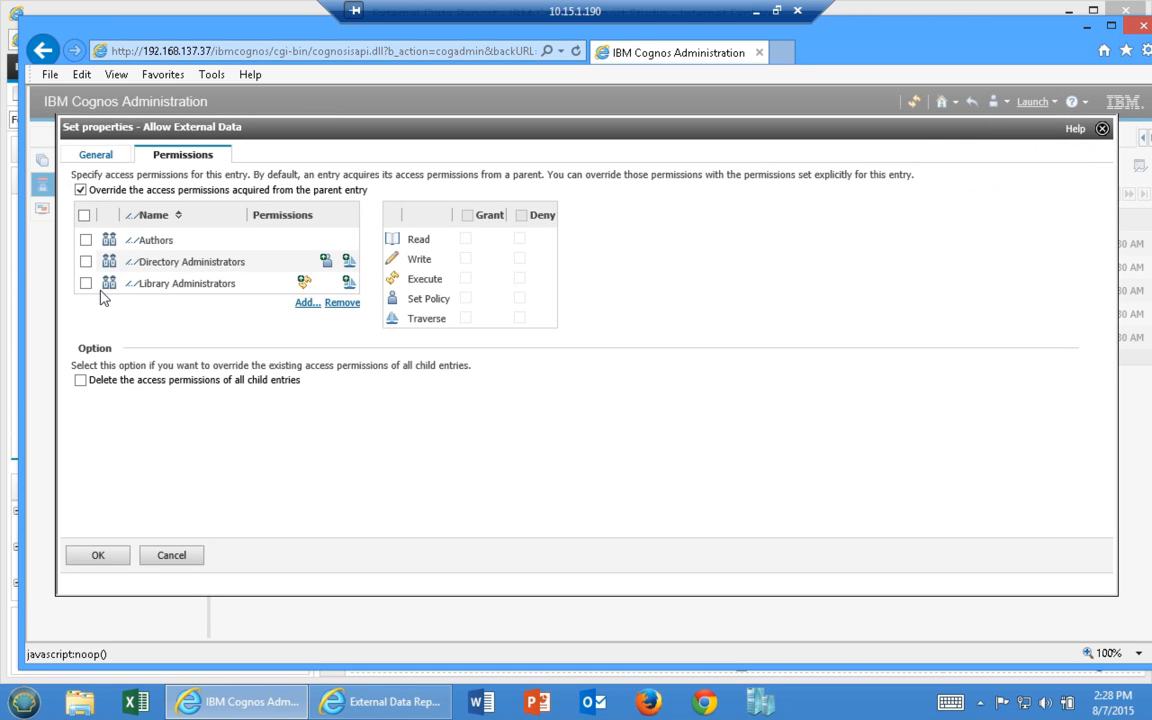
Grant Authors Execute and Traverse permissions and save with OK
{"action": "left_click", "coordinate": [87, 240]}
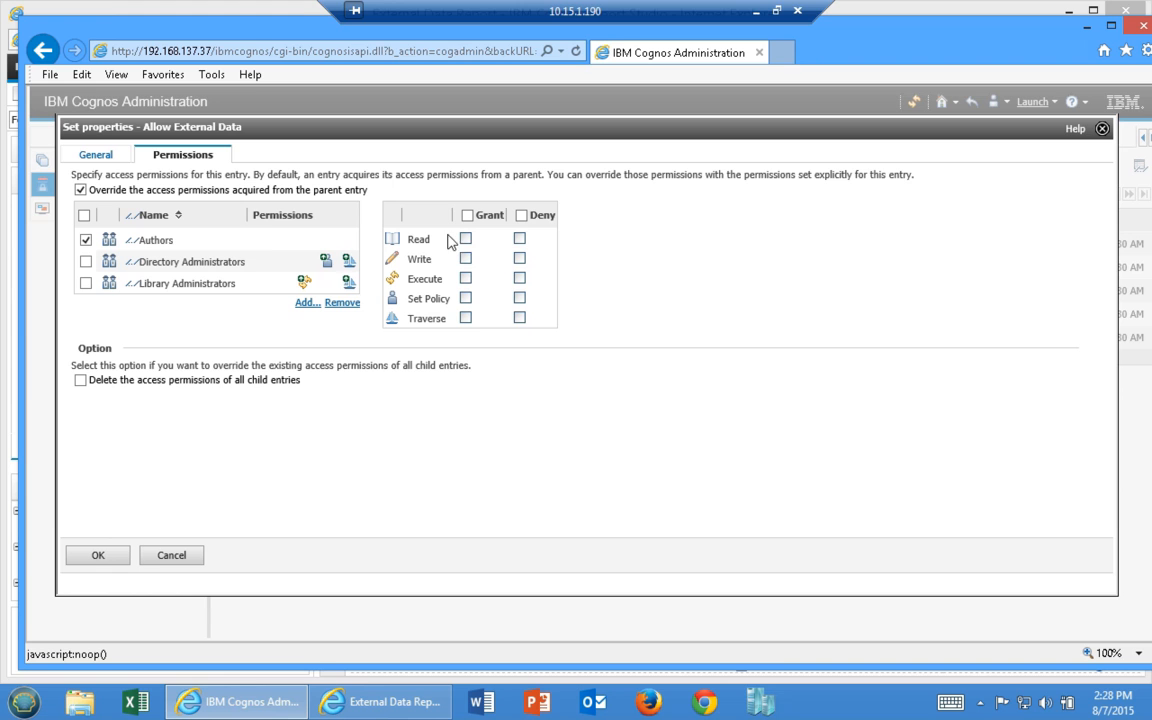
{"action": "left_click", "coordinate": [465, 278]}
{"action": "left_click", "coordinate": [465, 318]}
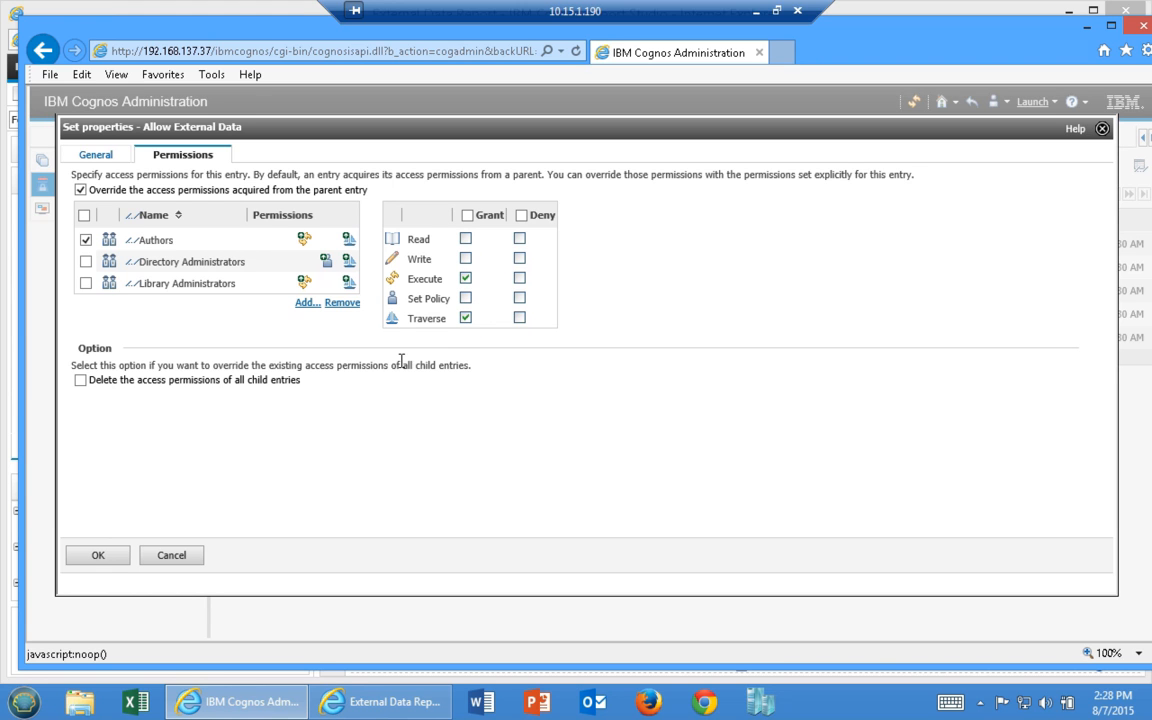
{"action": "left_click", "coordinate": [100, 557]}
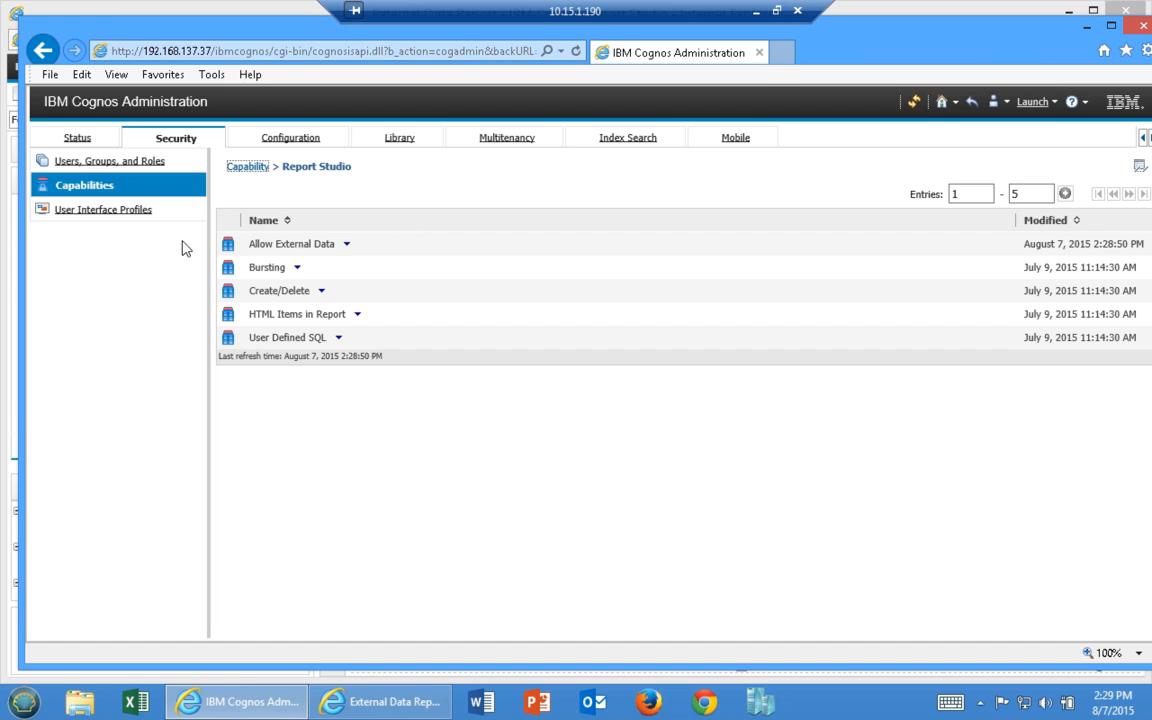
Switch to IBM Cognos Connection and browse to Public Folders > Samples > Models
{"action": "left_click", "coordinate": [1047, 104]}
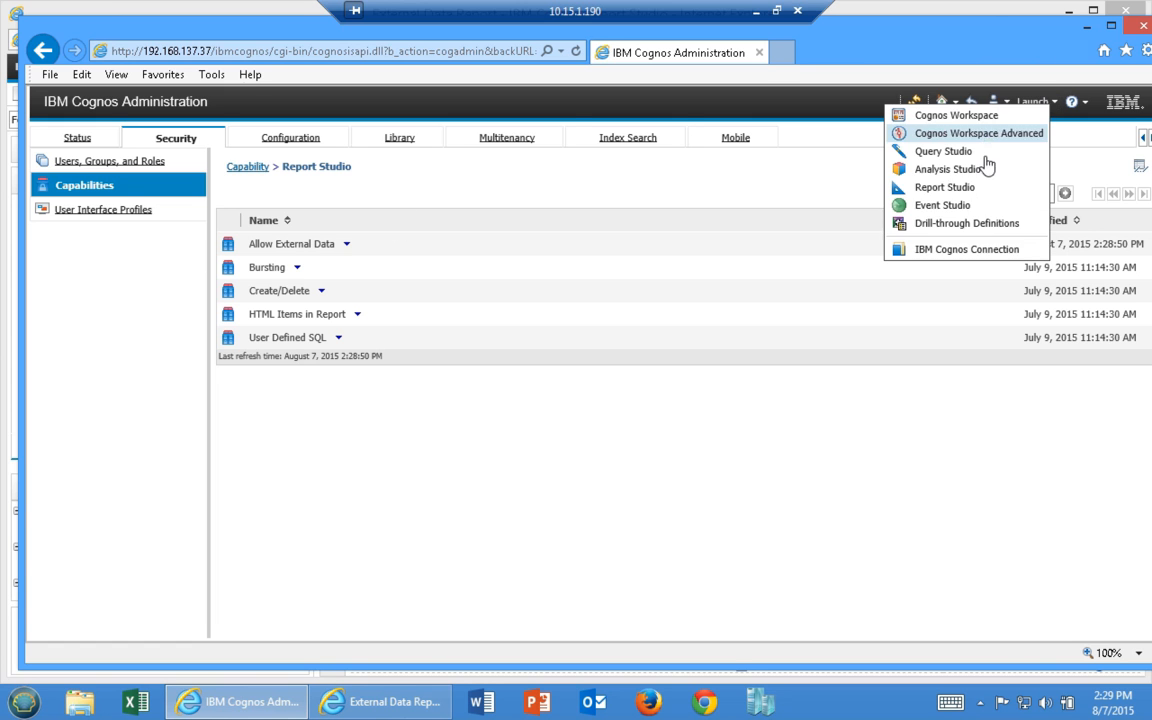
{"action": "left_click", "coordinate": [977, 251]}
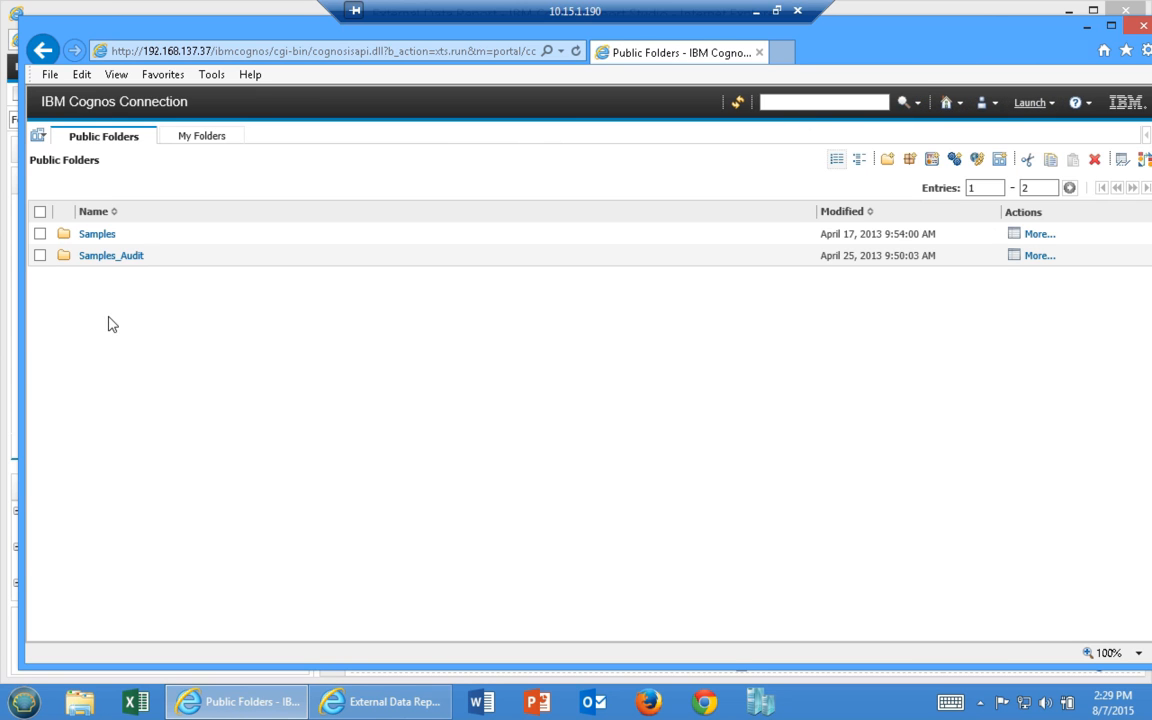
{"action": "left_click", "coordinate": [97, 233]}
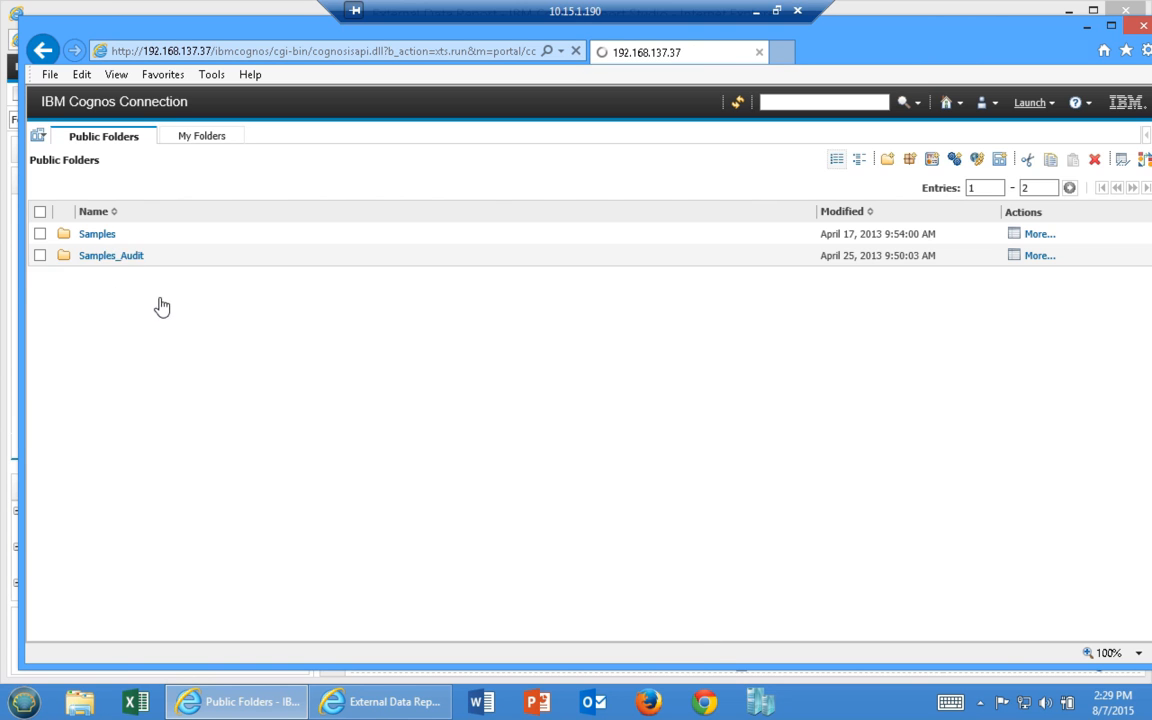
{"action": "left_click", "coordinate": [91, 236]}
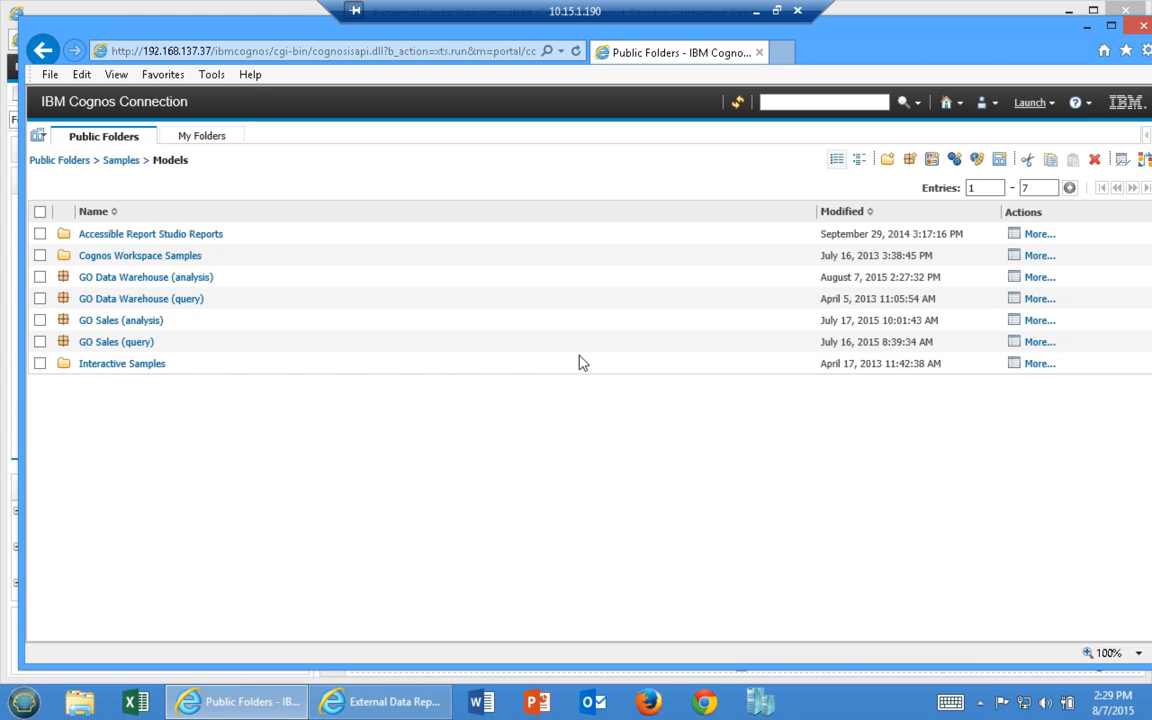
{"action": "left_click", "coordinate": [1030, 103]}
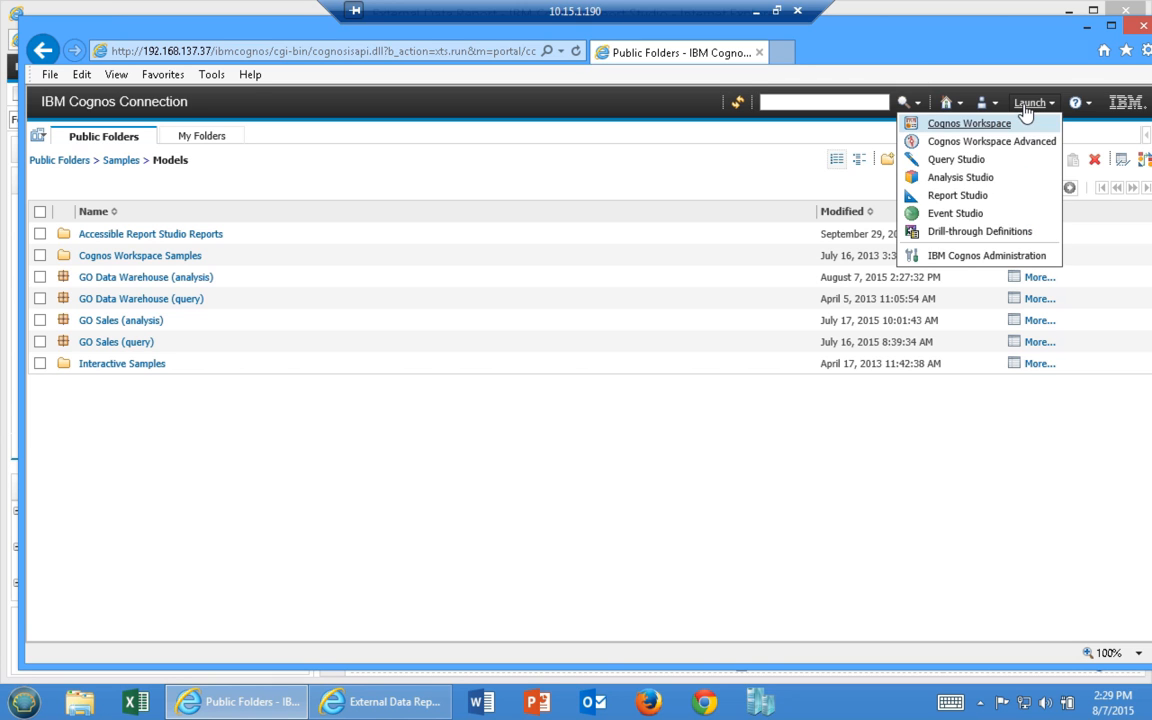
Open My Data Sets from the My Area menu
{"action": "left_click", "coordinate": [984, 104]}
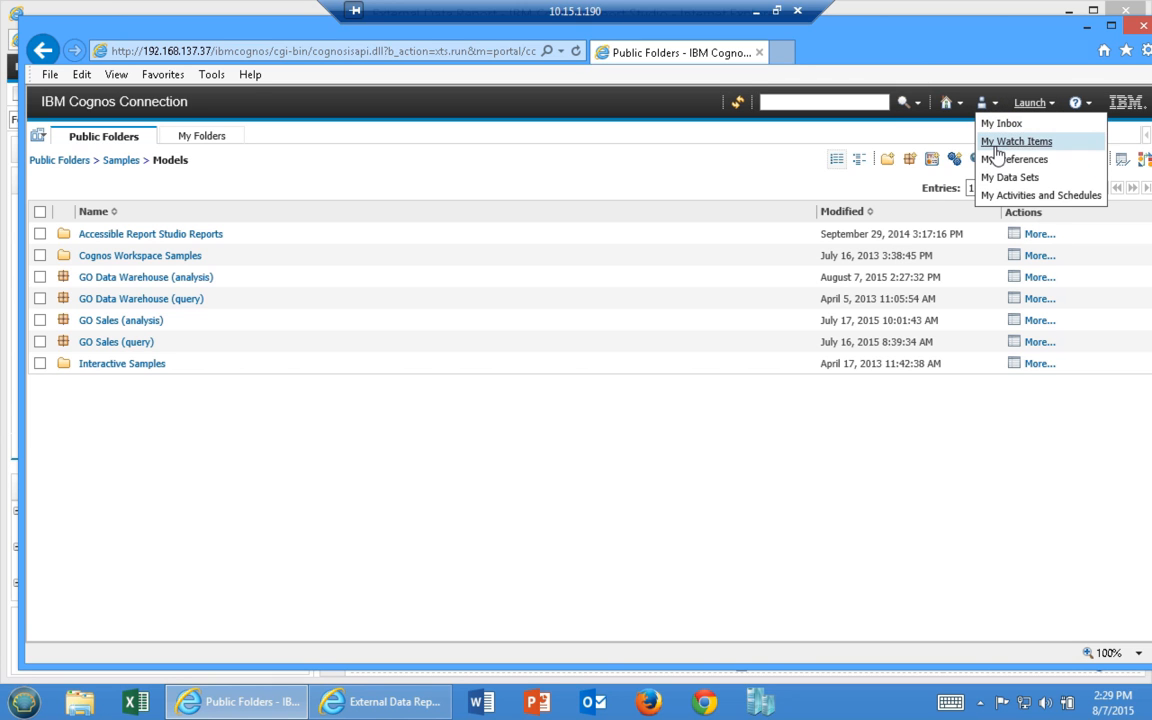
{"action": "left_click", "coordinate": [1012, 180]}
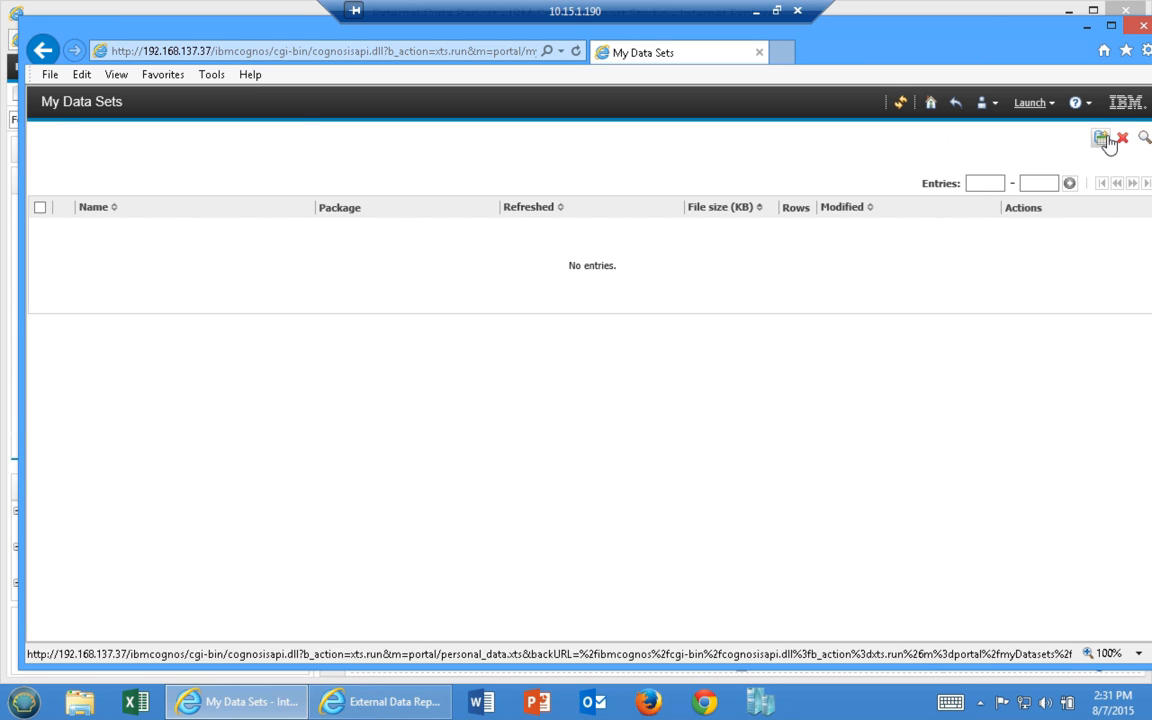
Try Import data twice with the browser maximised, cancelling back to the empty My Data Sets
{"action": "left_click", "coordinate": [1100, 138]}
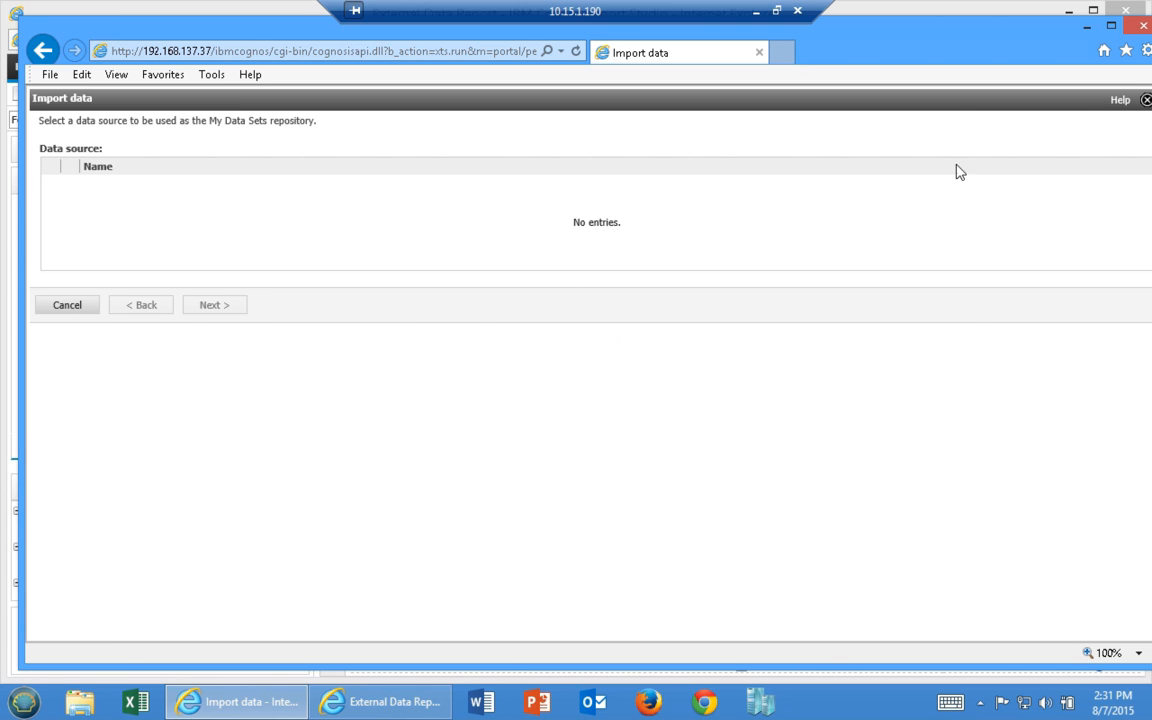
{"action": "double_click", "coordinate": [970, 33]}
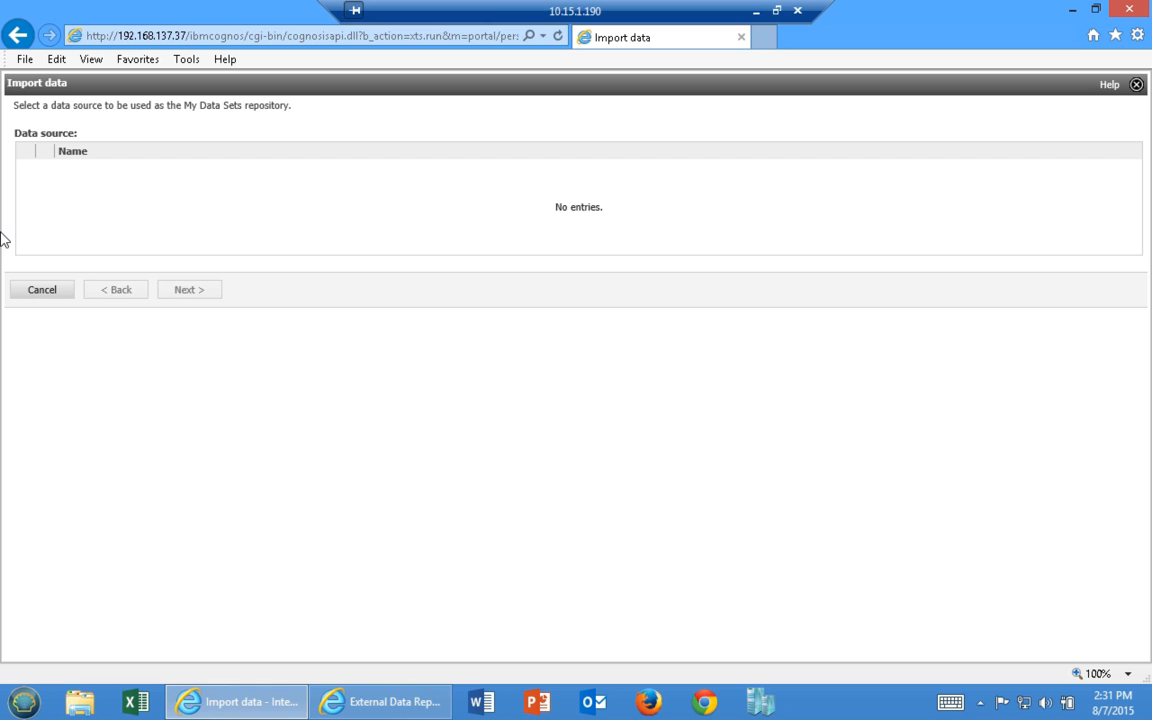
{"action": "left_click", "coordinate": [42, 290]}
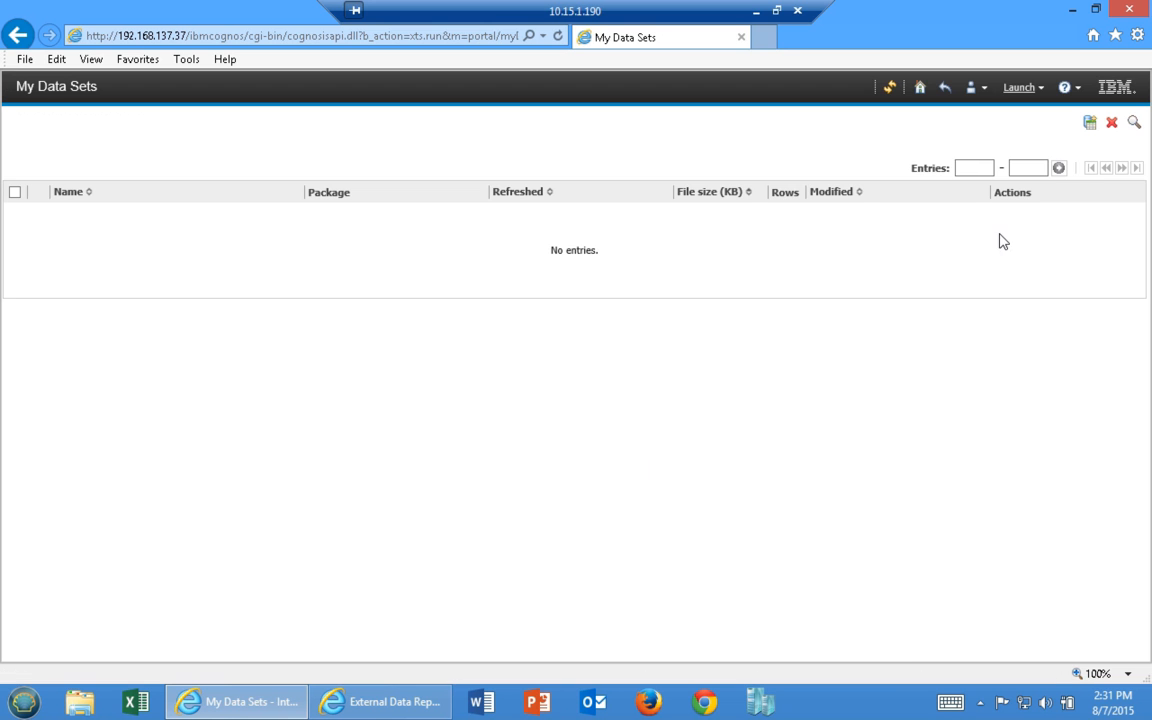
{"action": "left_click", "coordinate": [1089, 124]}
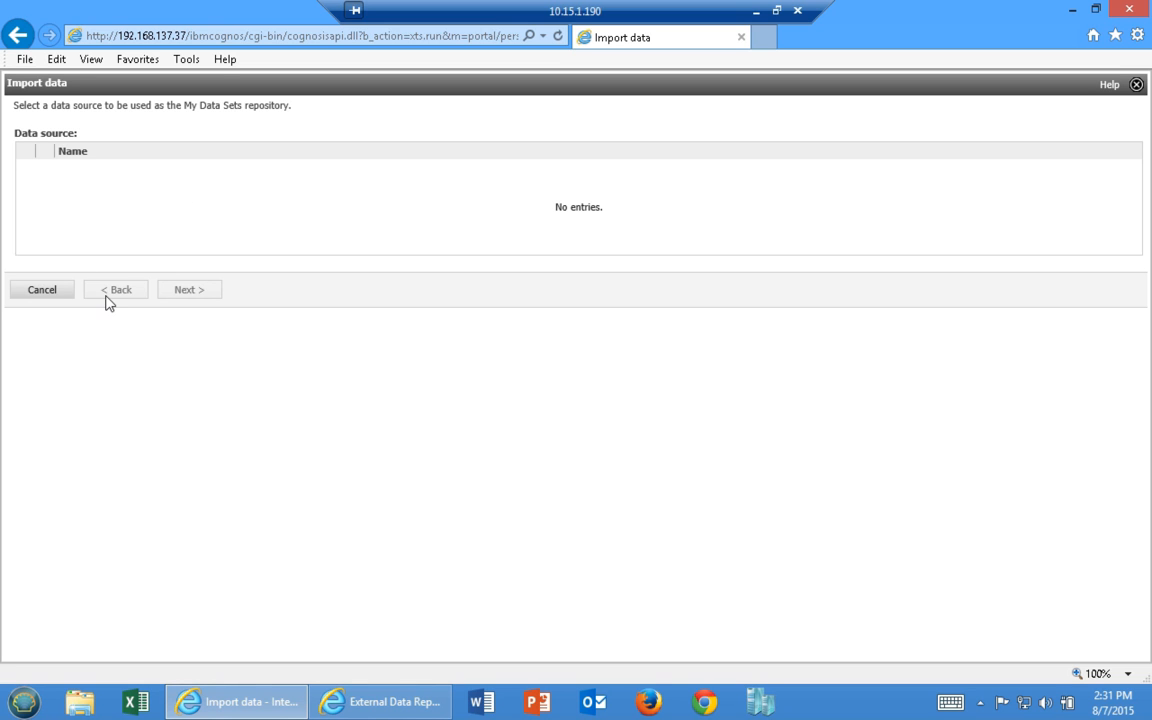
{"action": "left_click", "coordinate": [42, 291]}
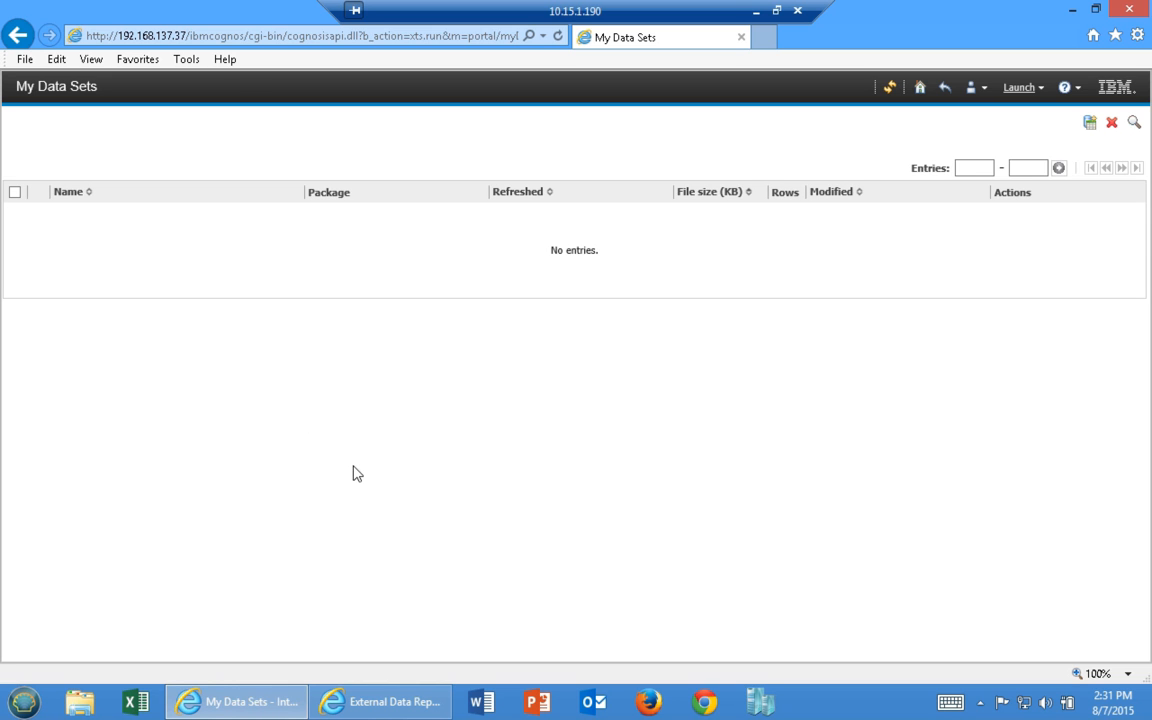
{"action": "left_click", "coordinate": [1014, 93]}
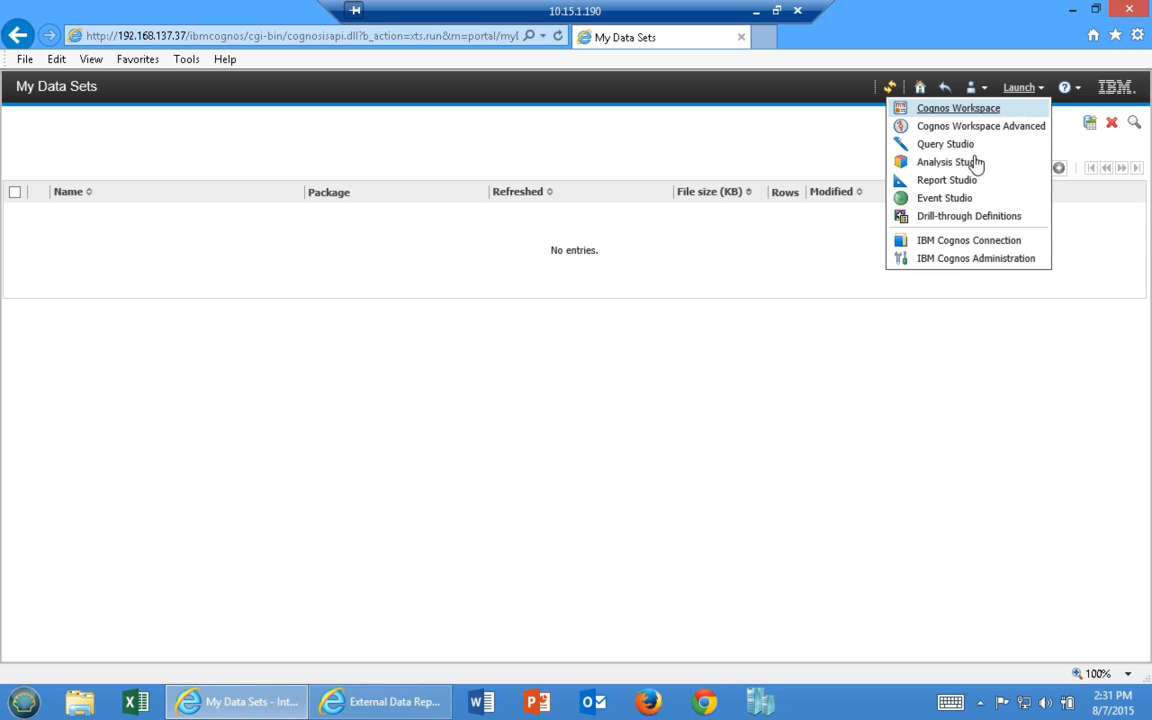
View Data Source Connections (audit, great_outdoors_sales, great_outdoors_warehouse) in Cognos Administration, then return to Models
{"action": "left_click", "coordinate": [947, 259]}
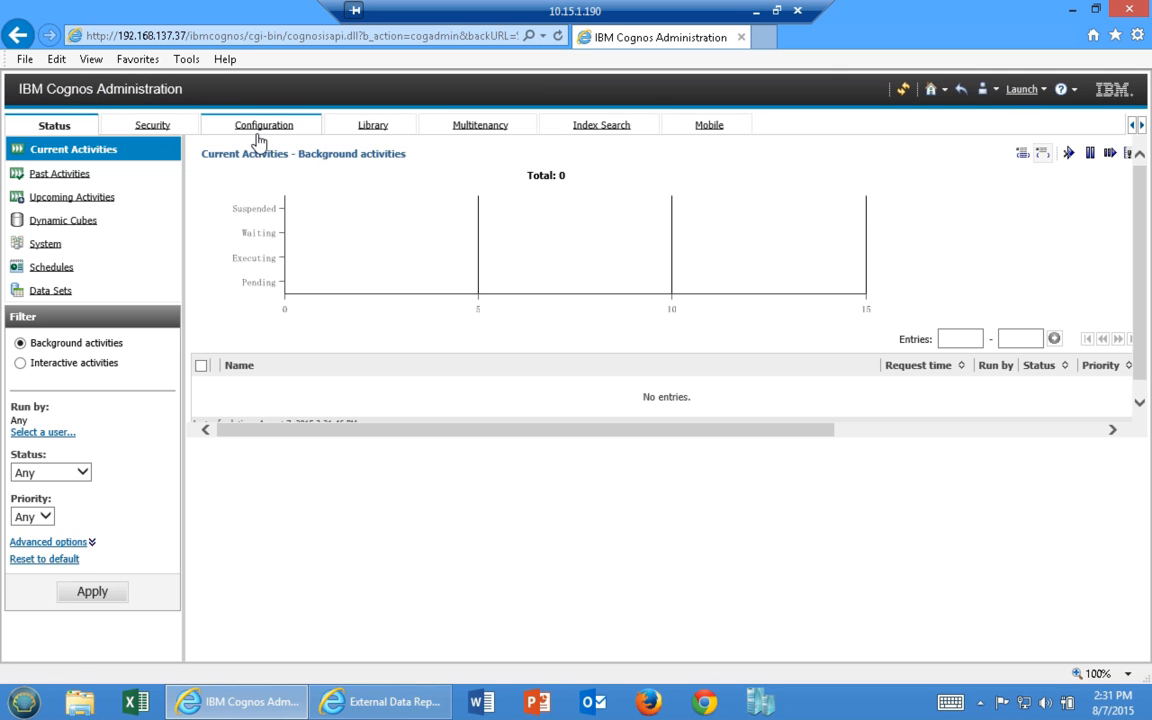
{"action": "left_click", "coordinate": [241, 134]}
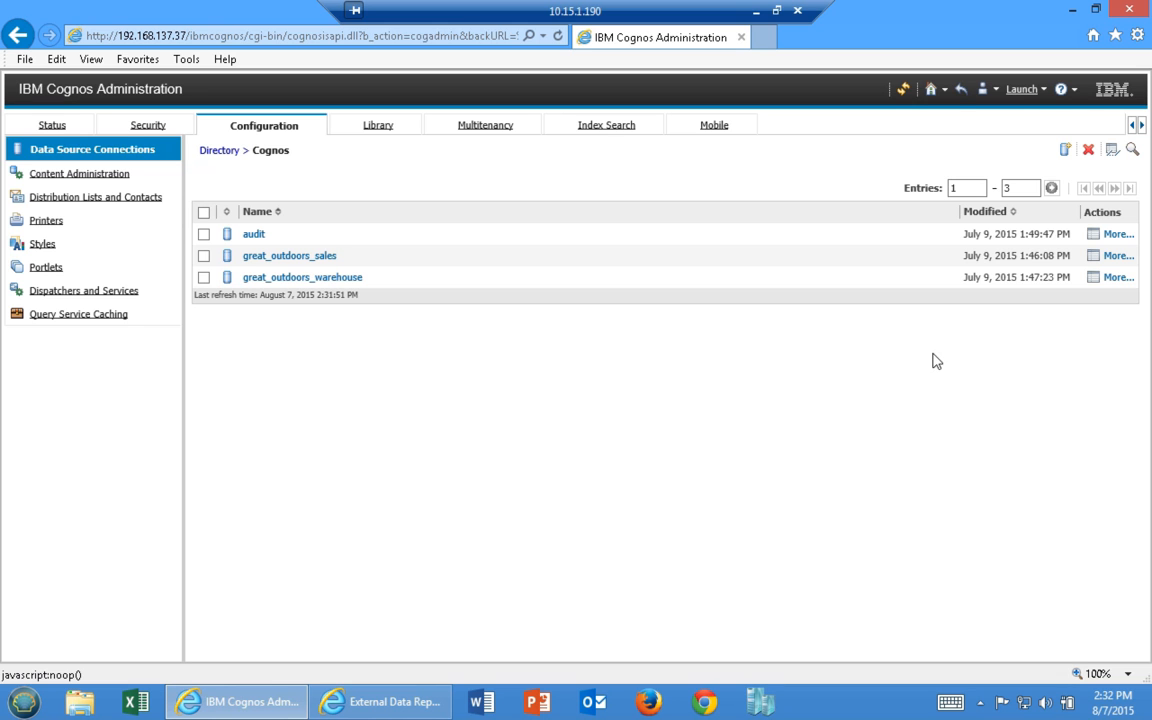
{"action": "left_click", "coordinate": [962, 91]}
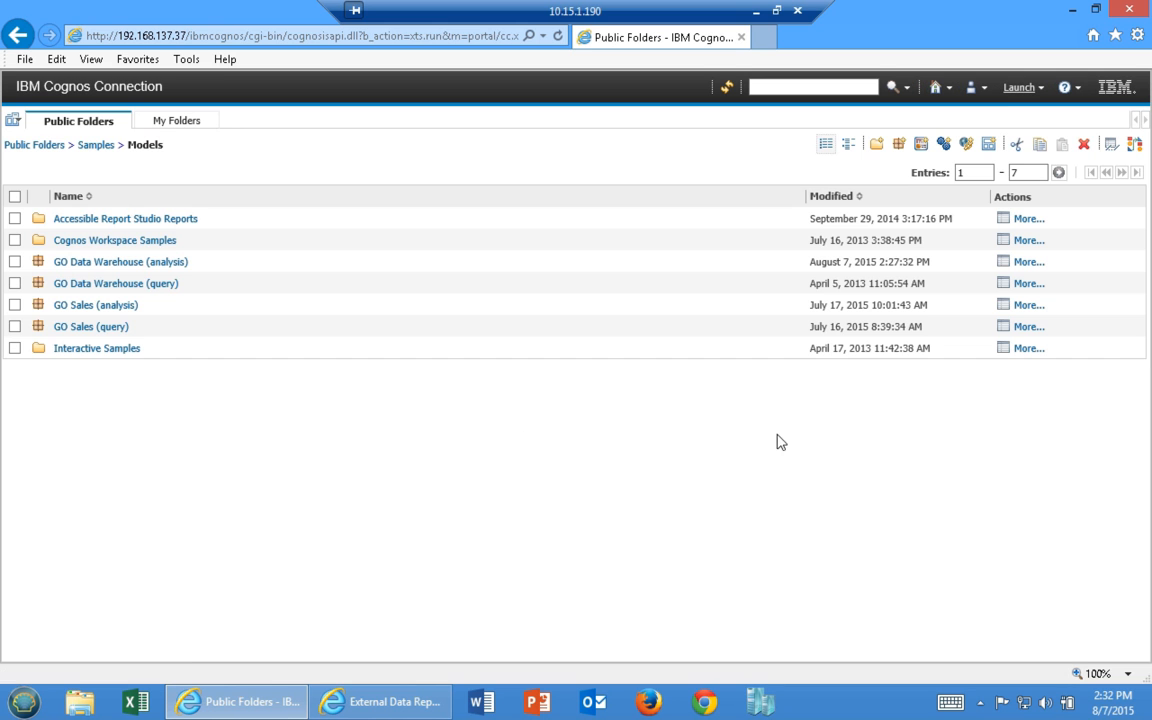